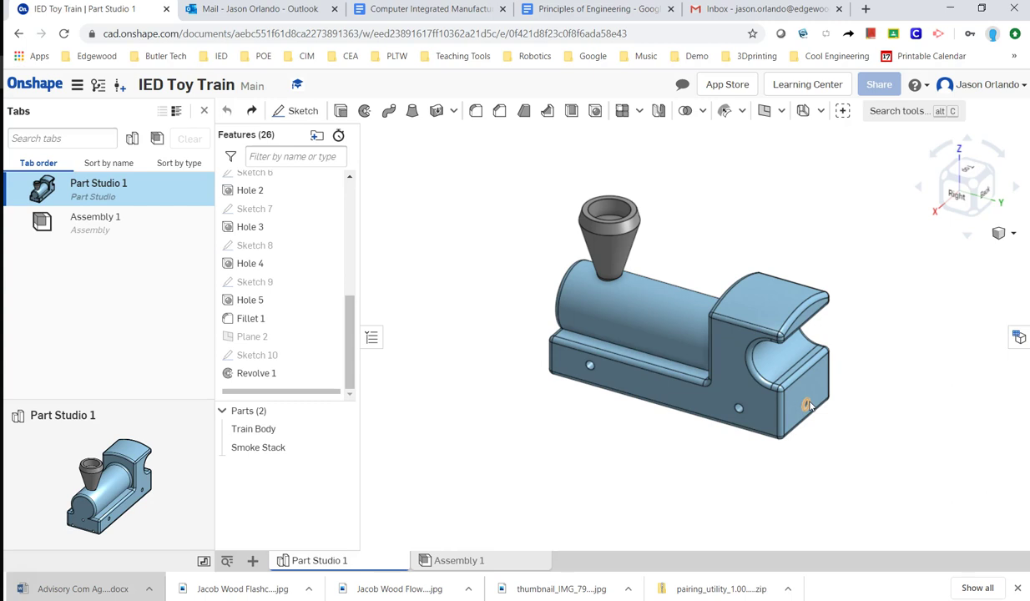
# Switch to the miniature train part drawings and examine the Hitch Magnet and Hitch Peg dimensions and the train body's rear hole
pyautogui.click(837, 403)
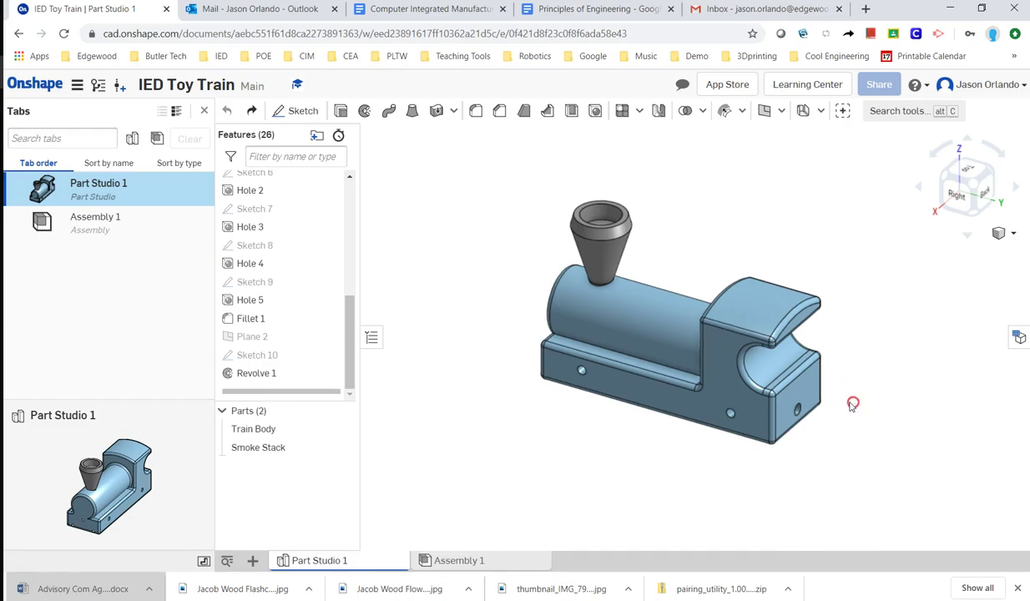
pyautogui.hotkey('alt', 'Tab')
pyautogui.scroll(-5, 830, 332)
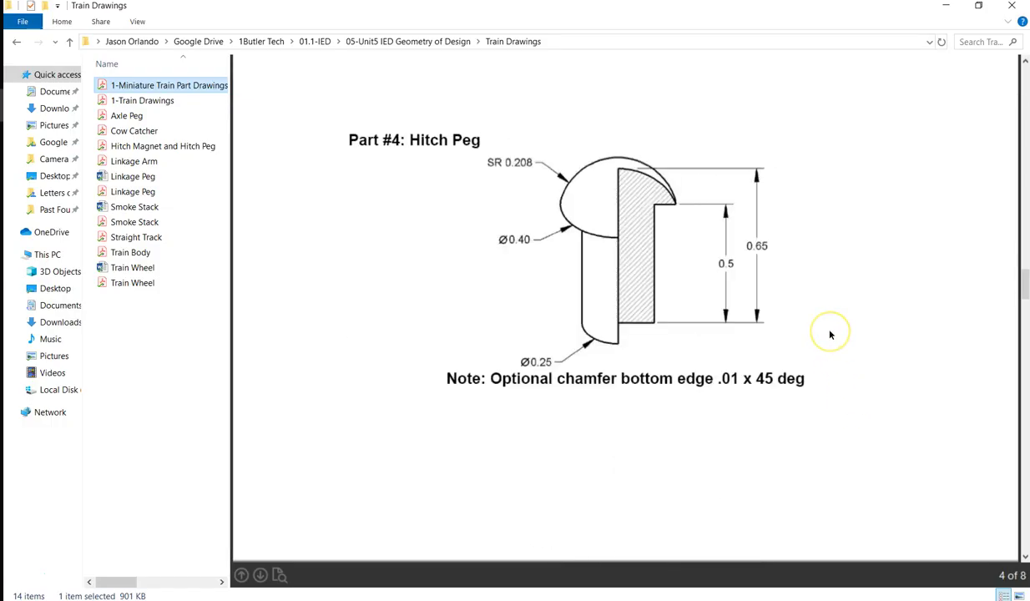
pyautogui.scroll(5, 830, 334)
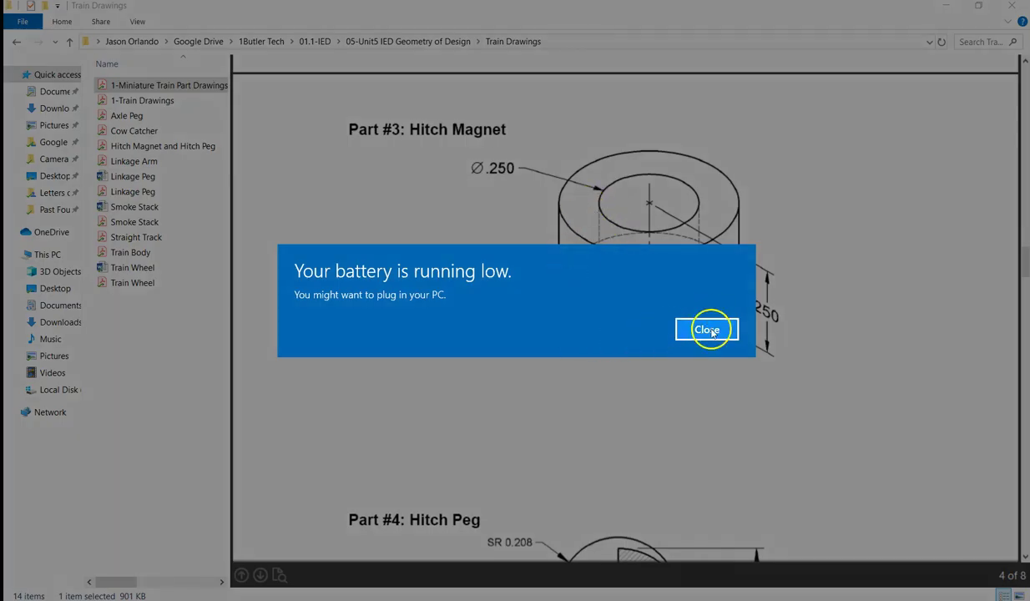
pyautogui.click(710, 331)
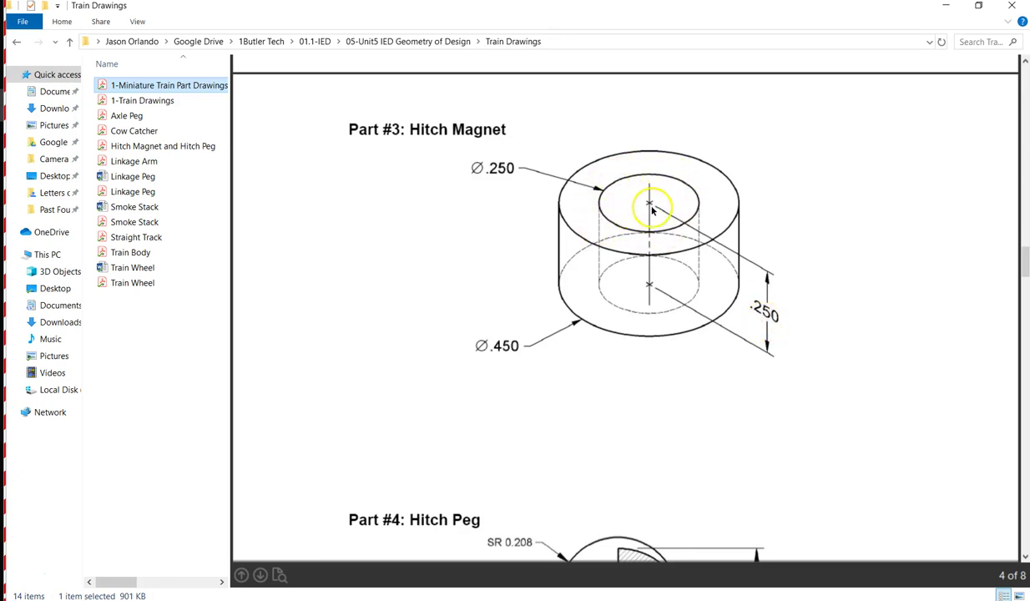
pyautogui.scroll(-5, 651, 213)
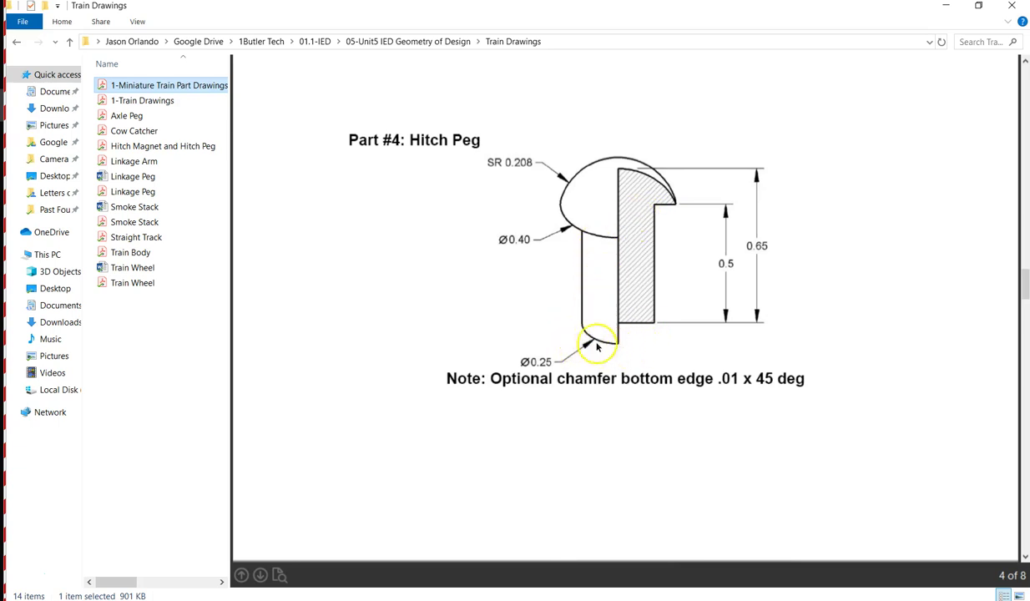
pyautogui.scroll(6, 622, 336)
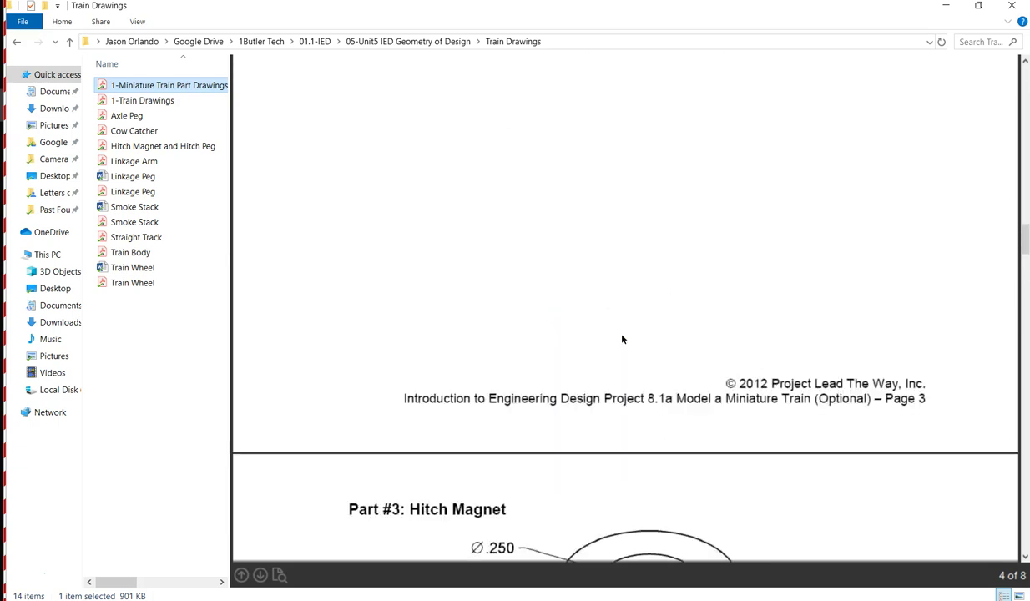
pyautogui.scroll(5, 622, 339)
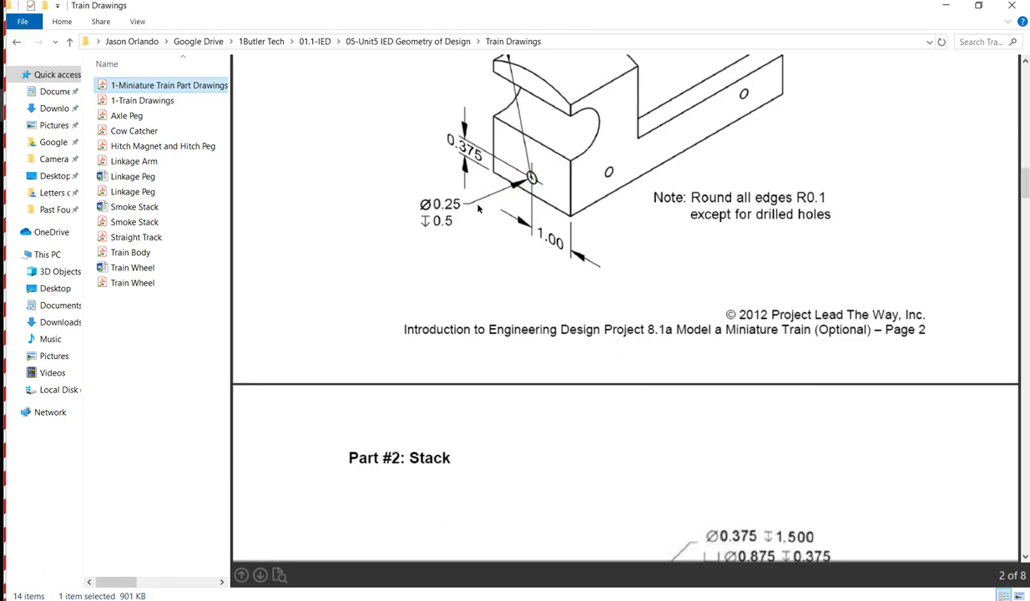
pyautogui.scroll(-6, 574, 192)
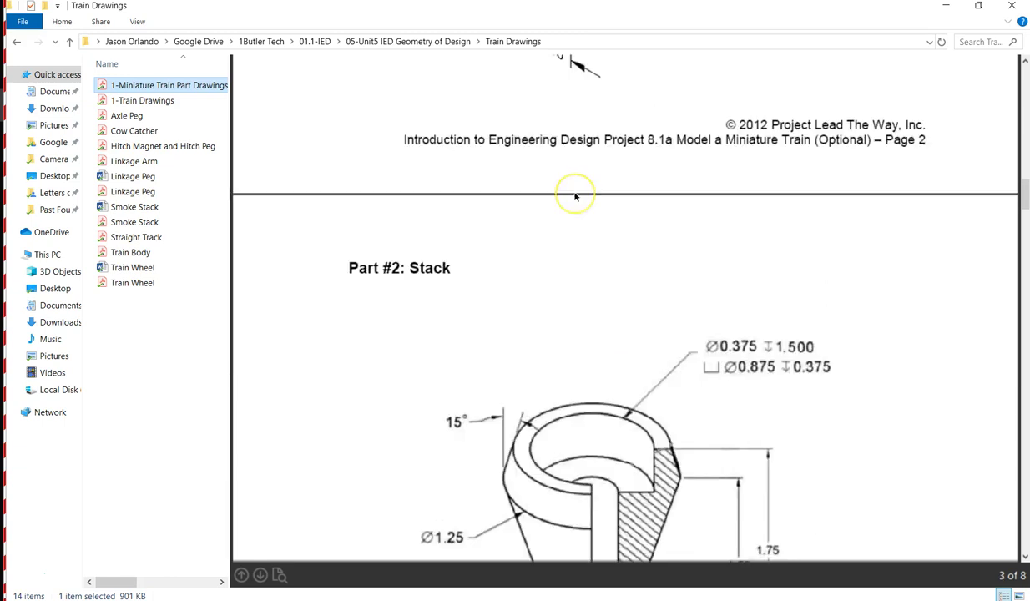
pyautogui.scroll(-6, 575, 197)
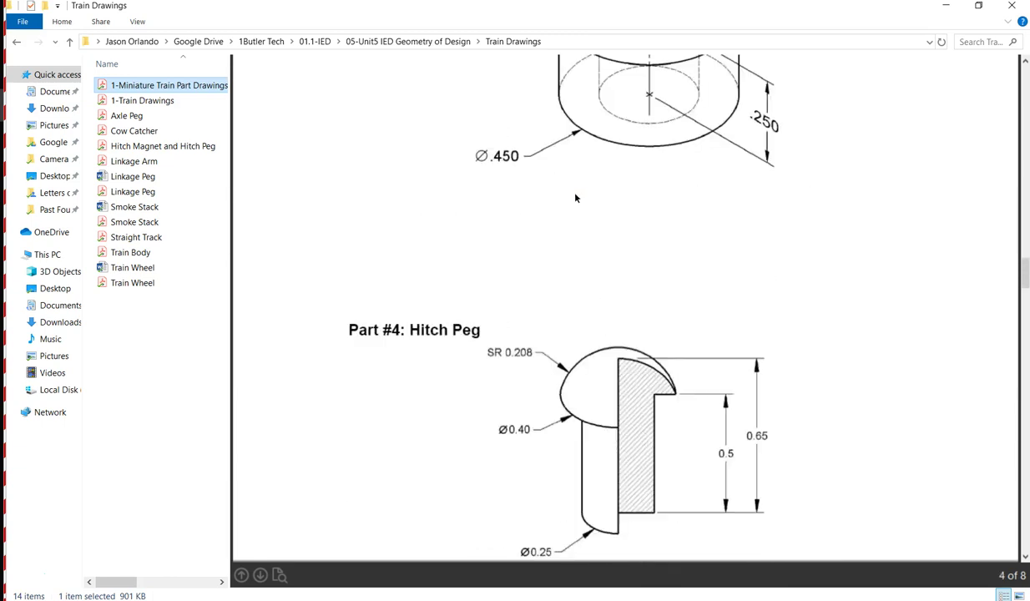
pyautogui.scroll(2, 554, 185)
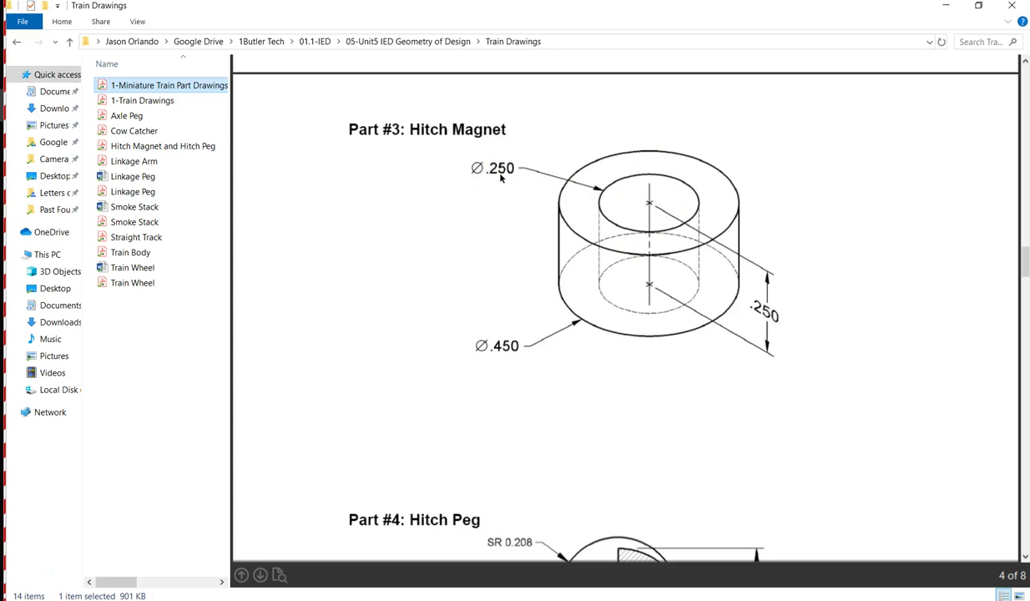
# Switch back to Onshape and start a new sketch on the flat rear face of the train body
pyautogui.hotkey('alt', 'Tab')
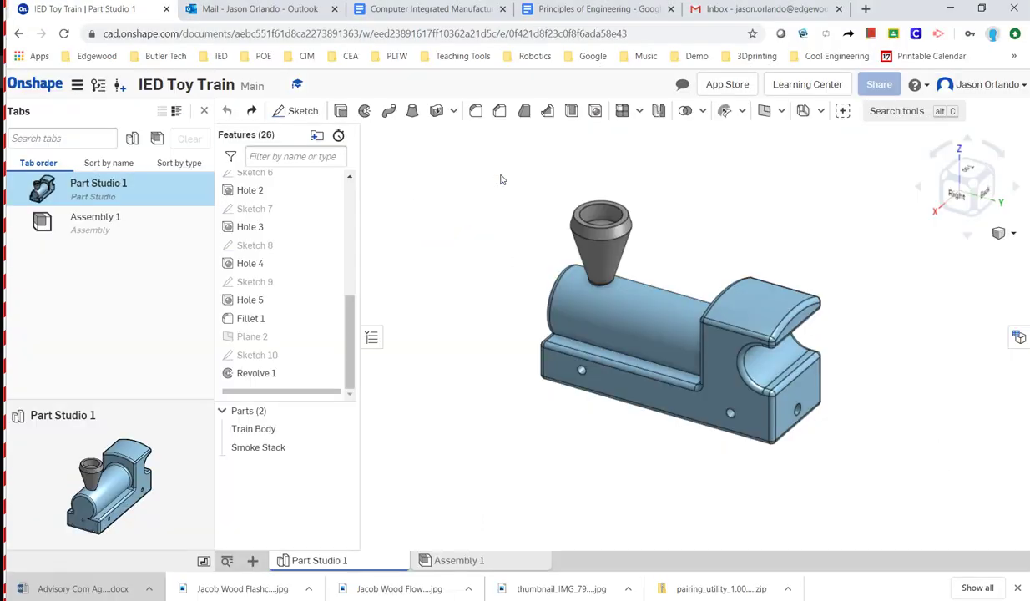
pyautogui.click(296, 111)
pyautogui.click(800, 389)
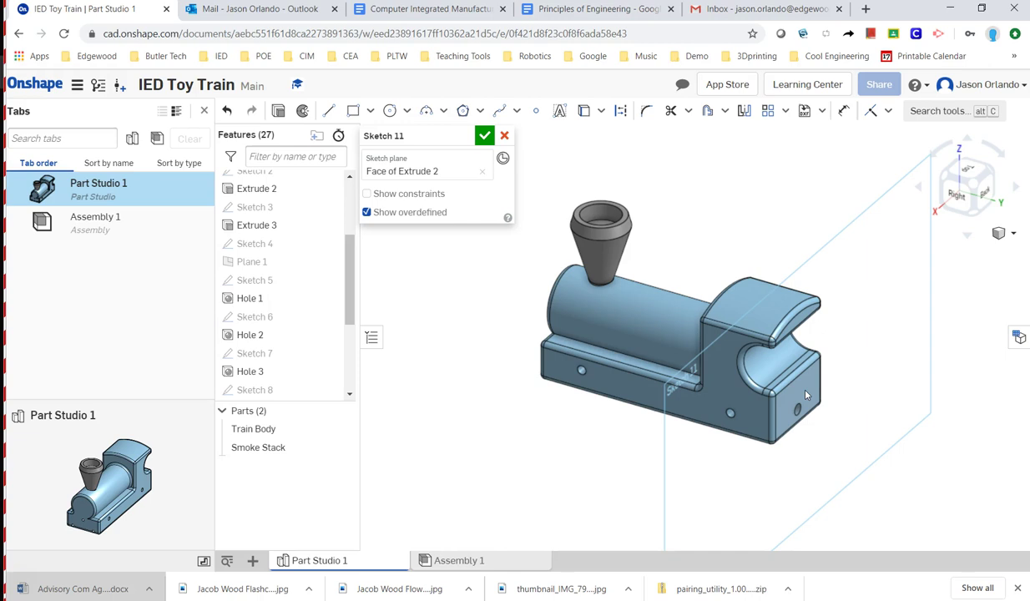
pyautogui.press('n')
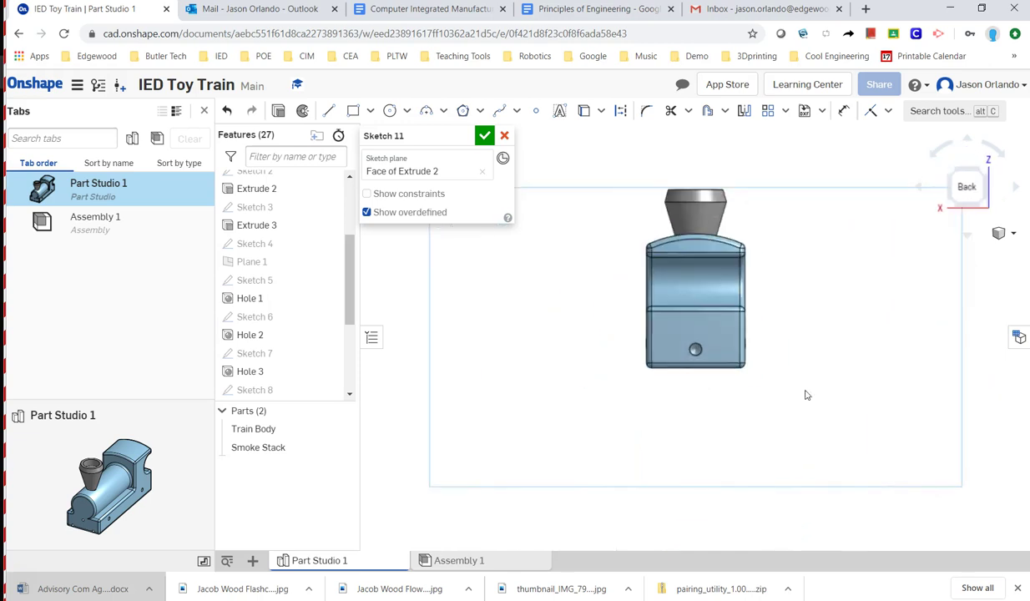
pyautogui.scroll(5, 696, 345)
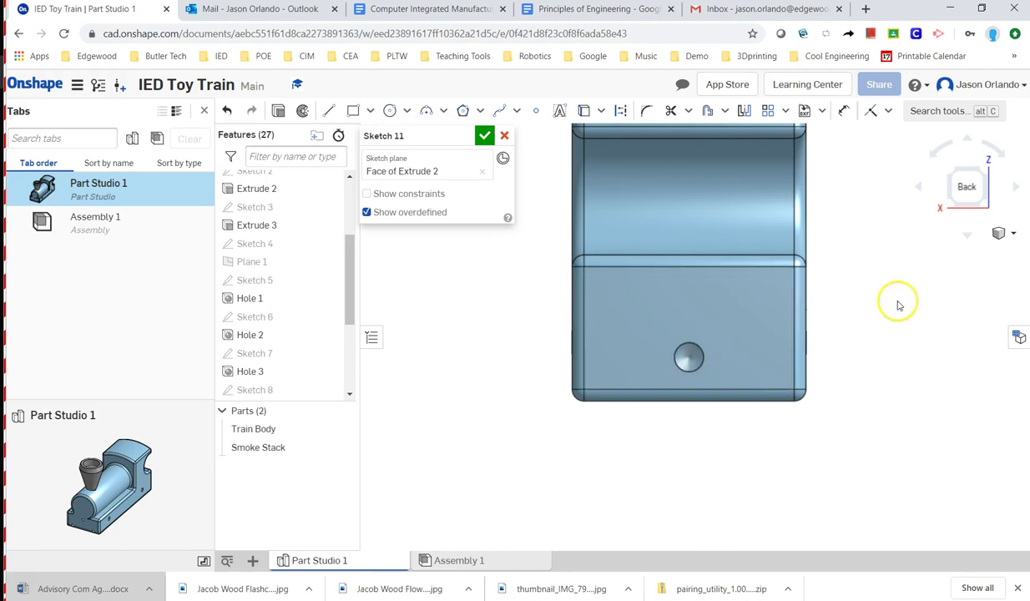
# Project the circular edge of the rear hole into the sketch with the Use tool
pyautogui.click(600, 111)
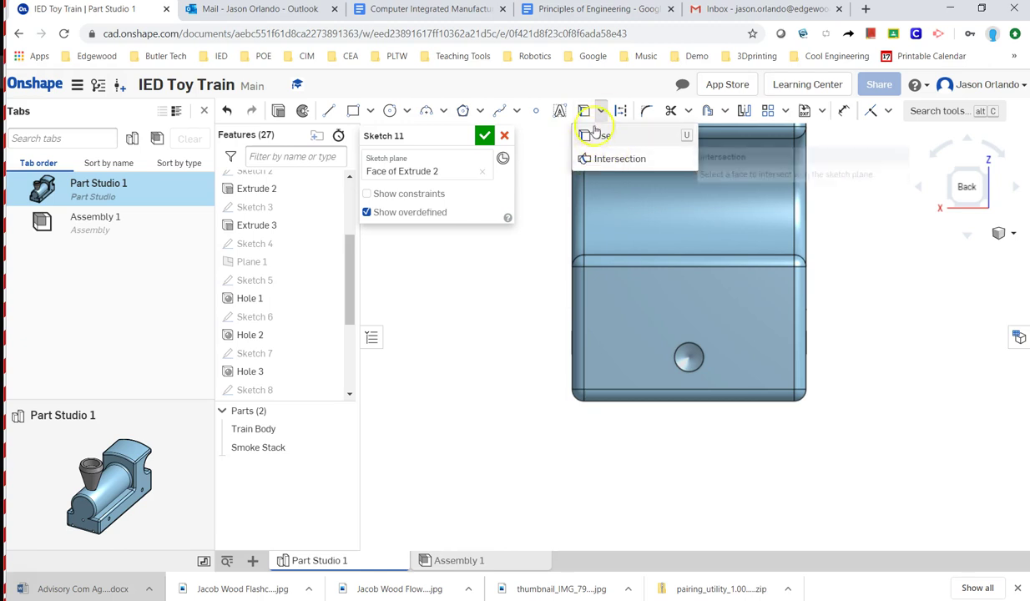
pyautogui.click(602, 136)
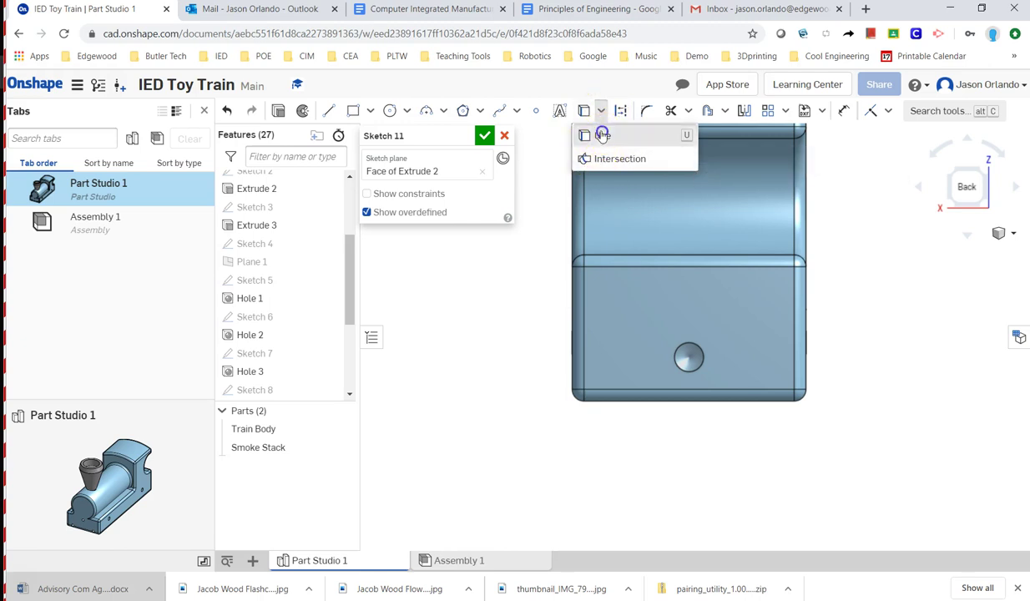
pyautogui.click(699, 349)
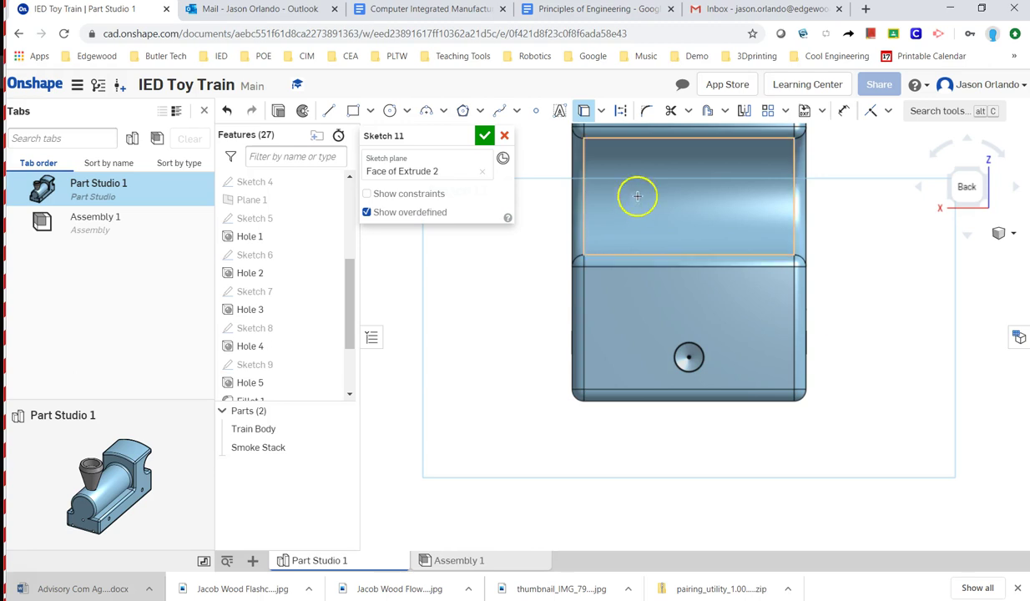
# Offset the rear hole's circle outward by 0.1 in, checking the Hitch Magnet drawing, and finish the sketch
pyautogui.click(725, 111)
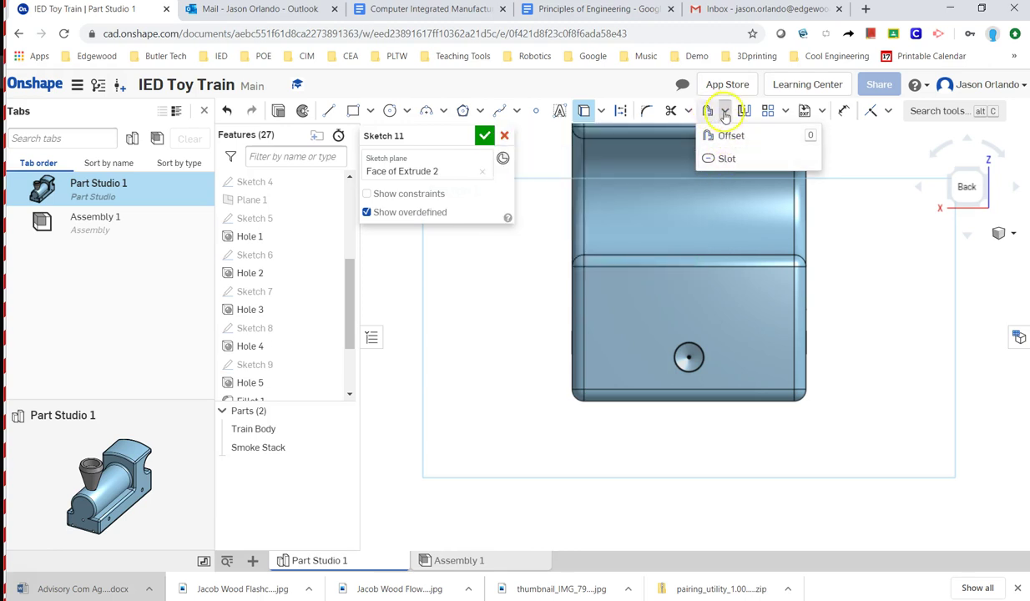
pyautogui.click(716, 135)
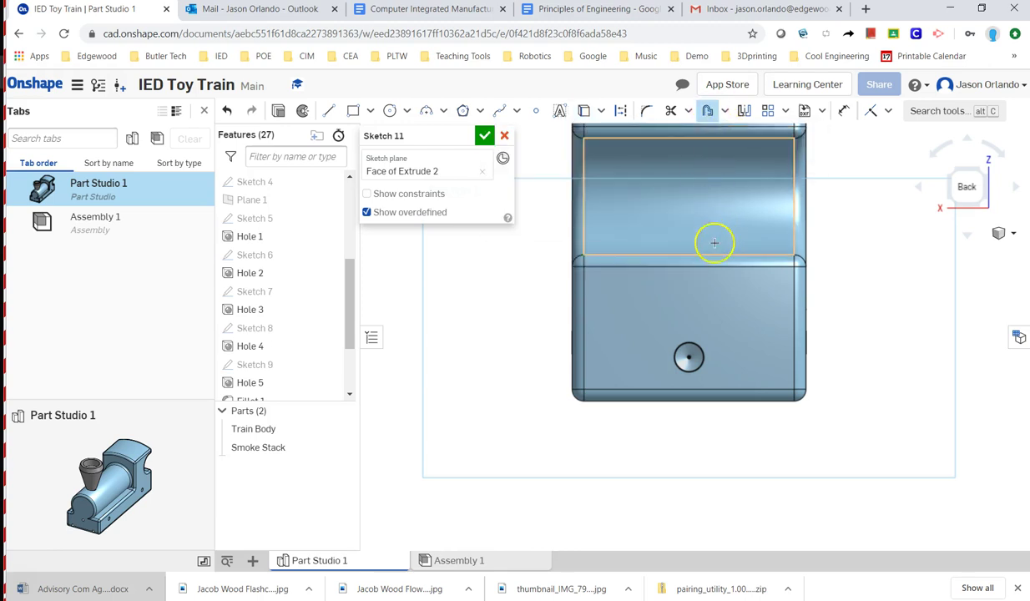
pyautogui.click(701, 349)
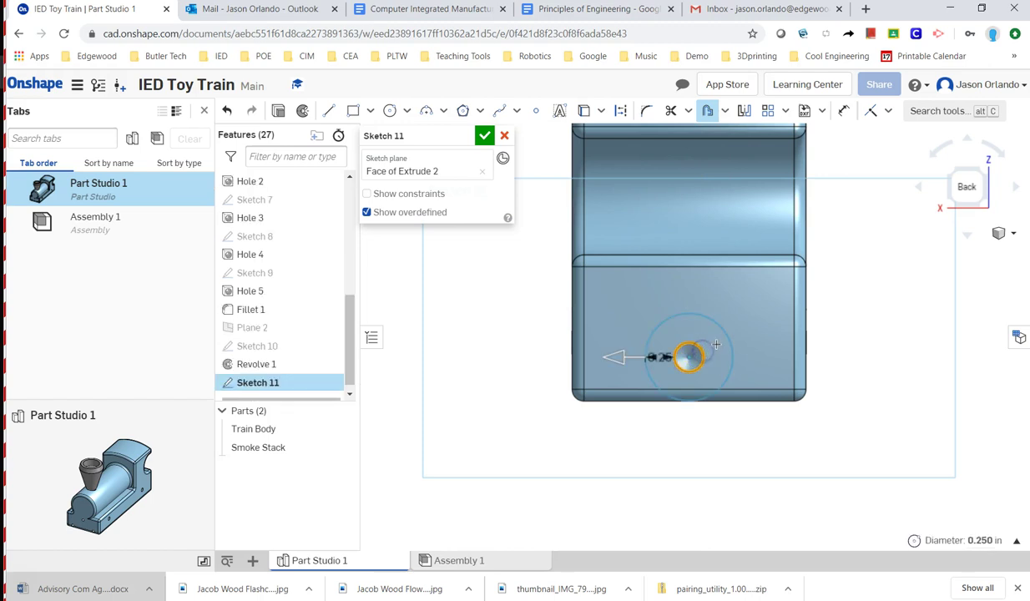
pyautogui.scroll(2, 720, 345)
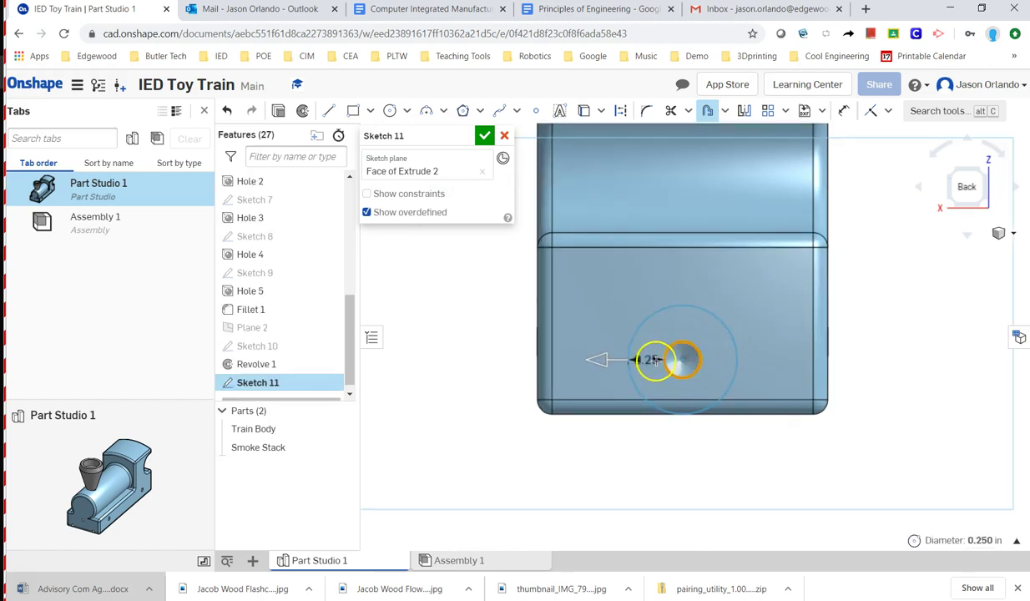
pyautogui.click(726, 347)
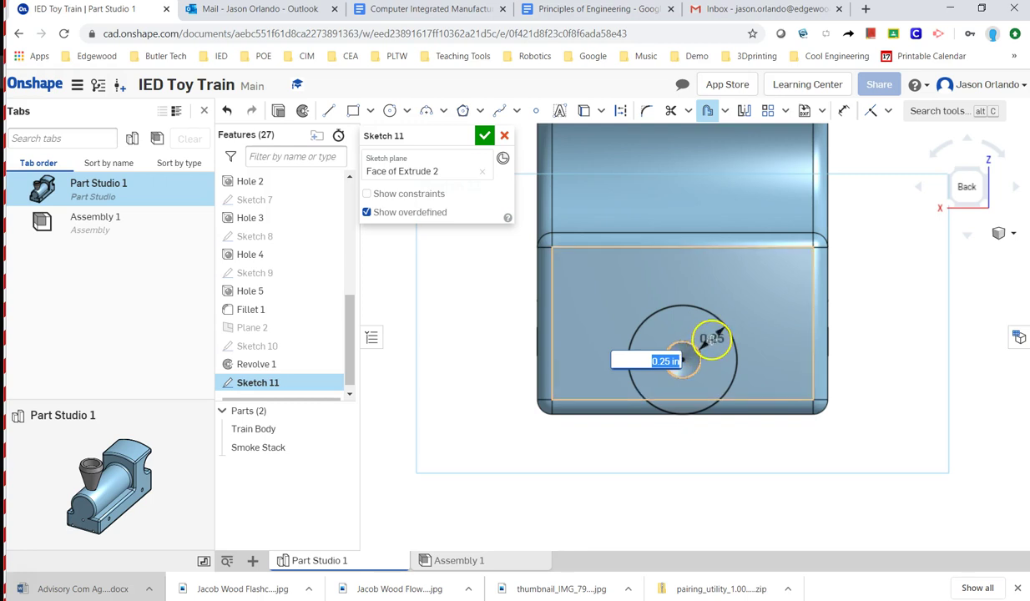
pyautogui.hotkey('alt', 'Tab')
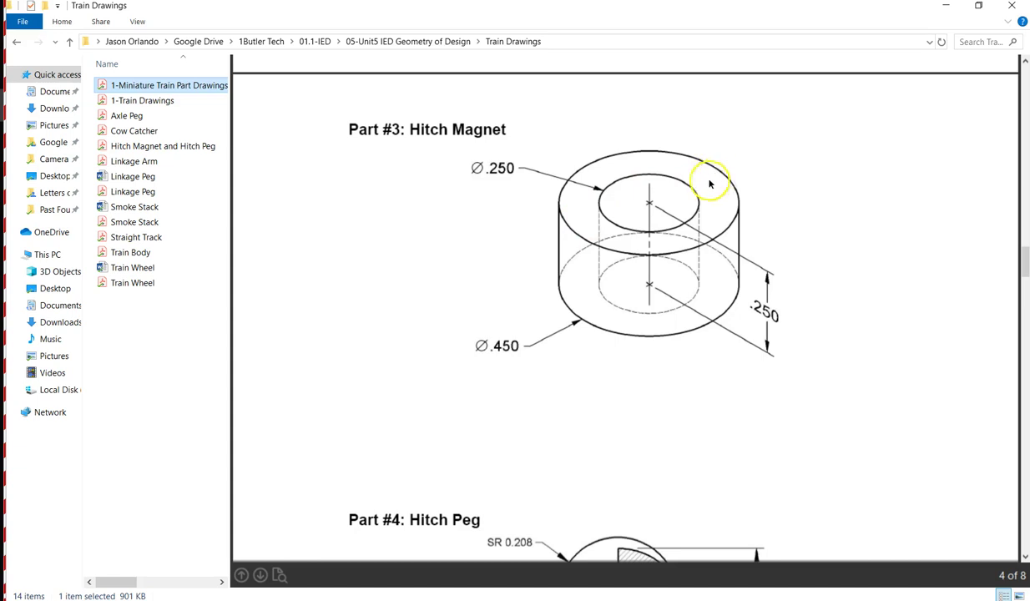
pyautogui.hotkey('alt', 'Tab')
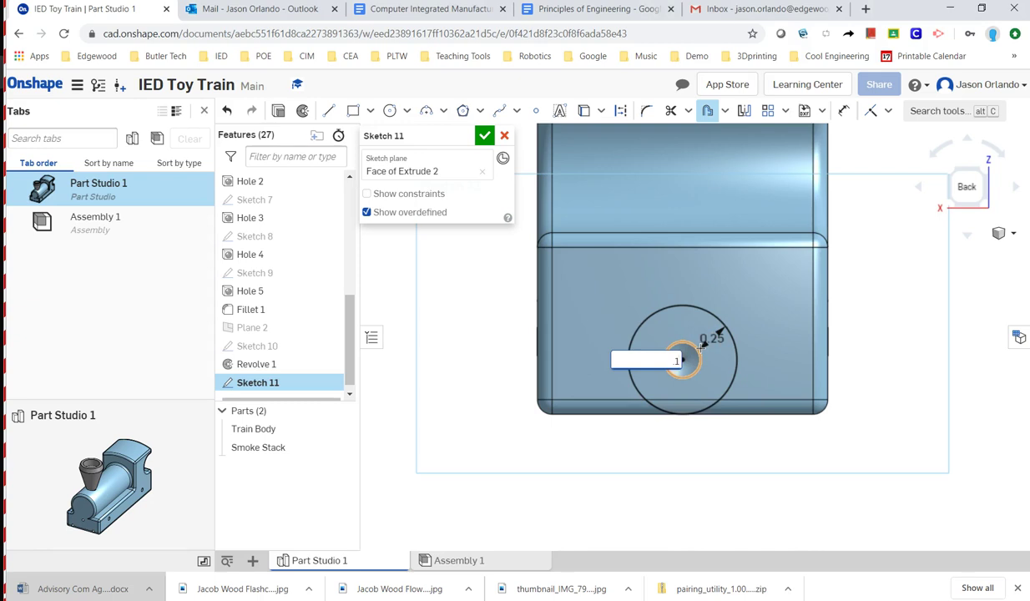
pyautogui.press('Return')
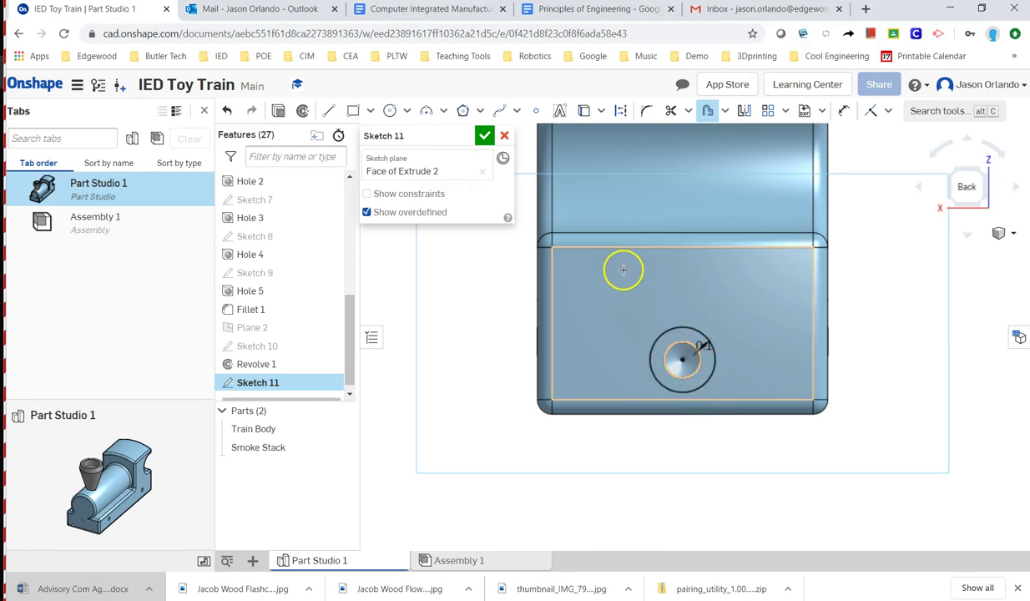
pyautogui.click(485, 136)
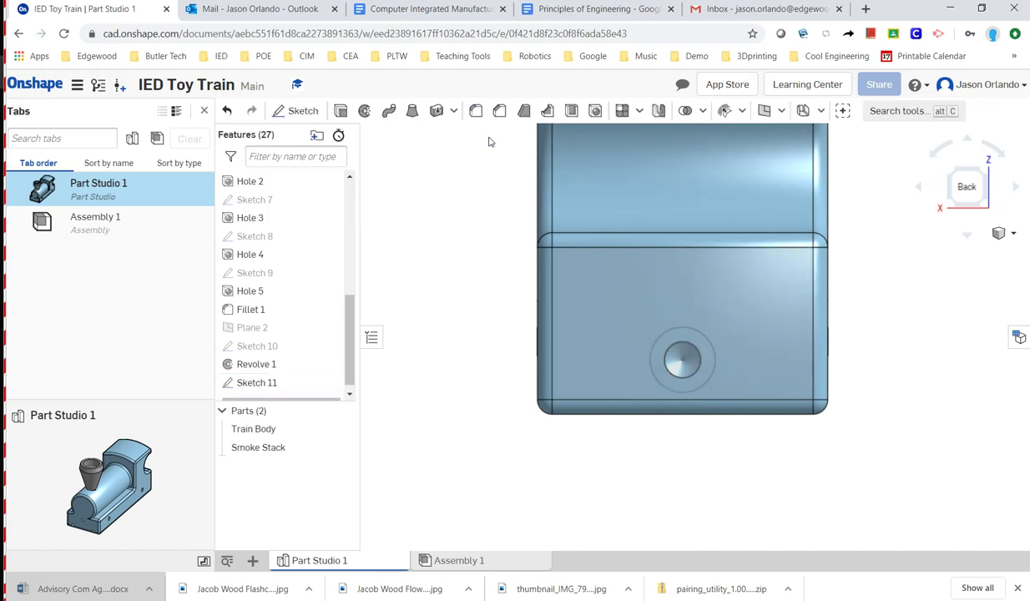
# Extrude the ring region around the rear hole 0.25 in outward as a new part
pyautogui.click(340, 113)
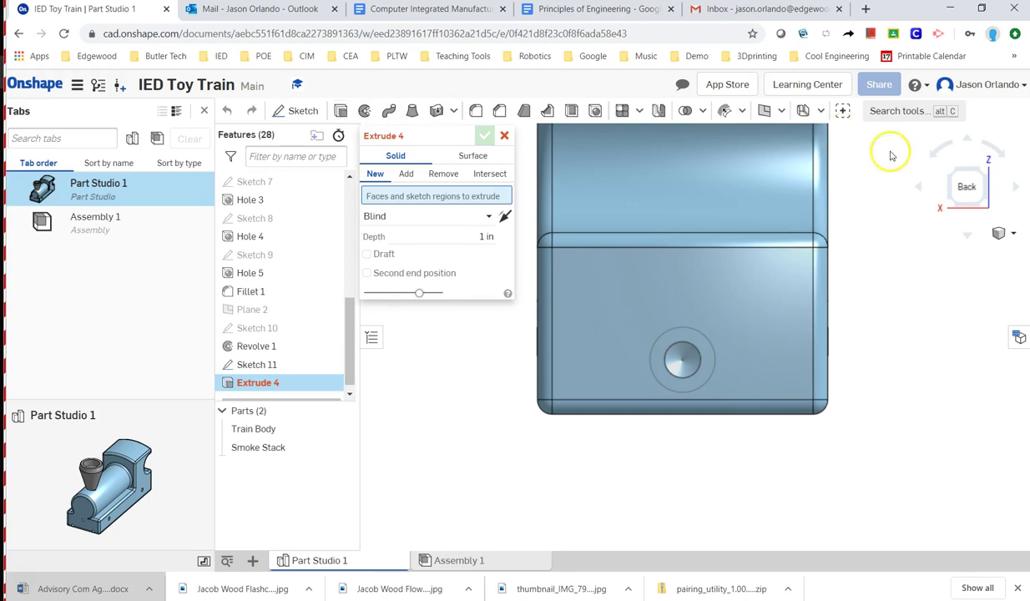
pyautogui.click(941, 169)
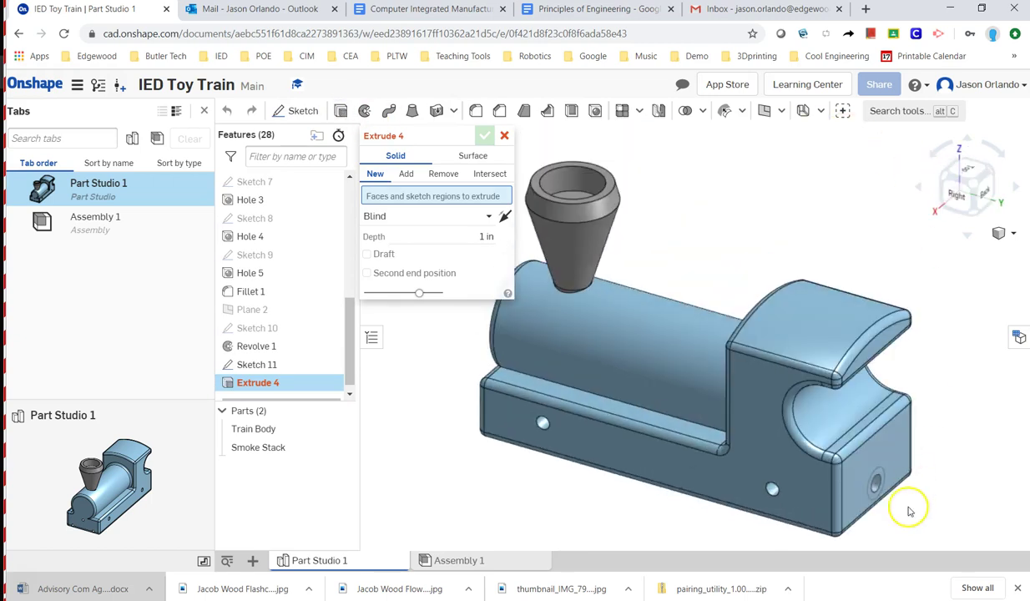
pyautogui.scroll(5, 908, 509)
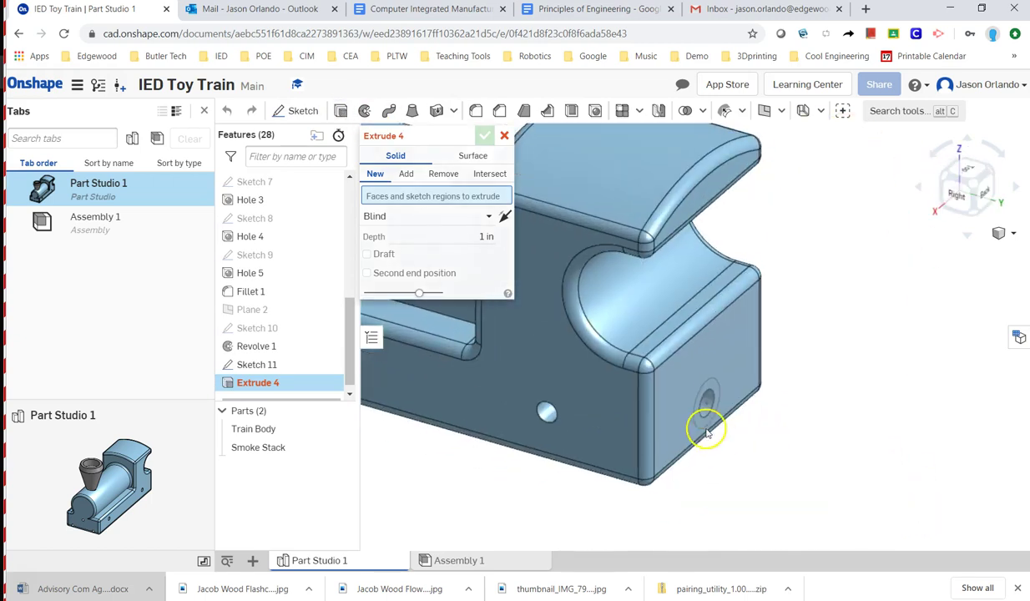
pyautogui.click(705, 418)
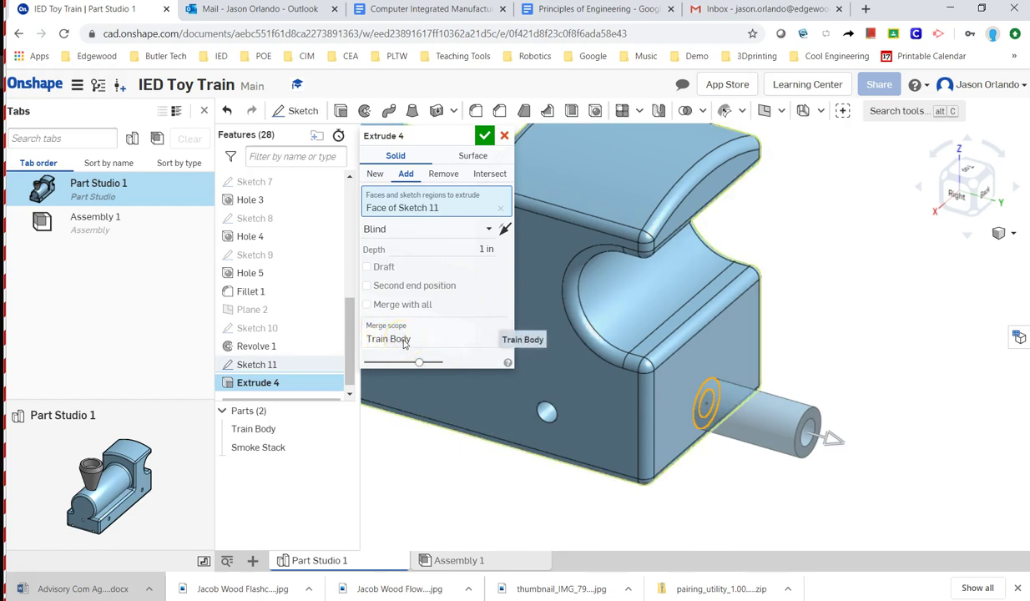
pyautogui.click(402, 210)
pyautogui.click(406, 174)
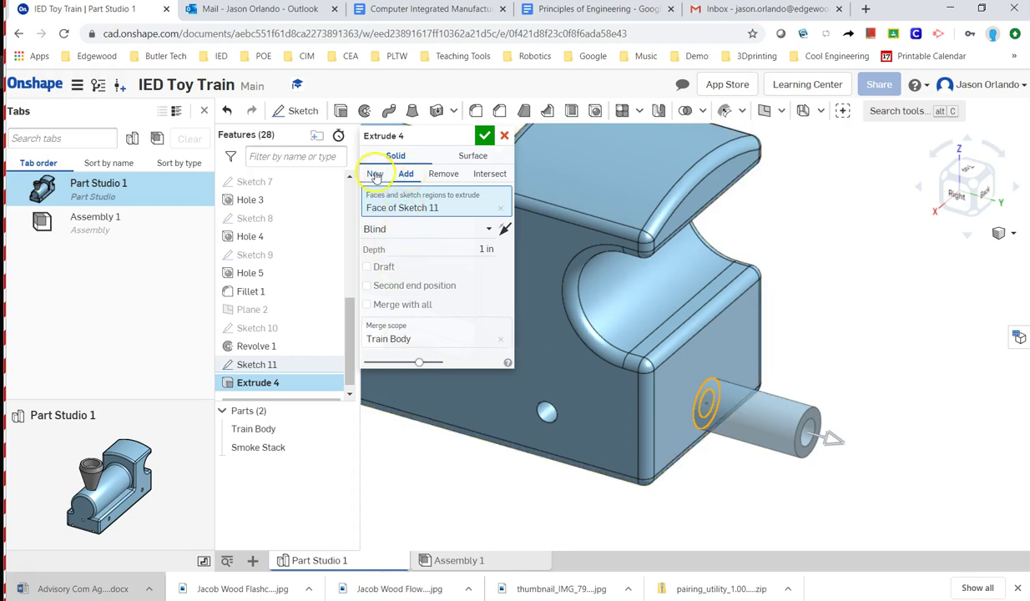
pyautogui.click(374, 175)
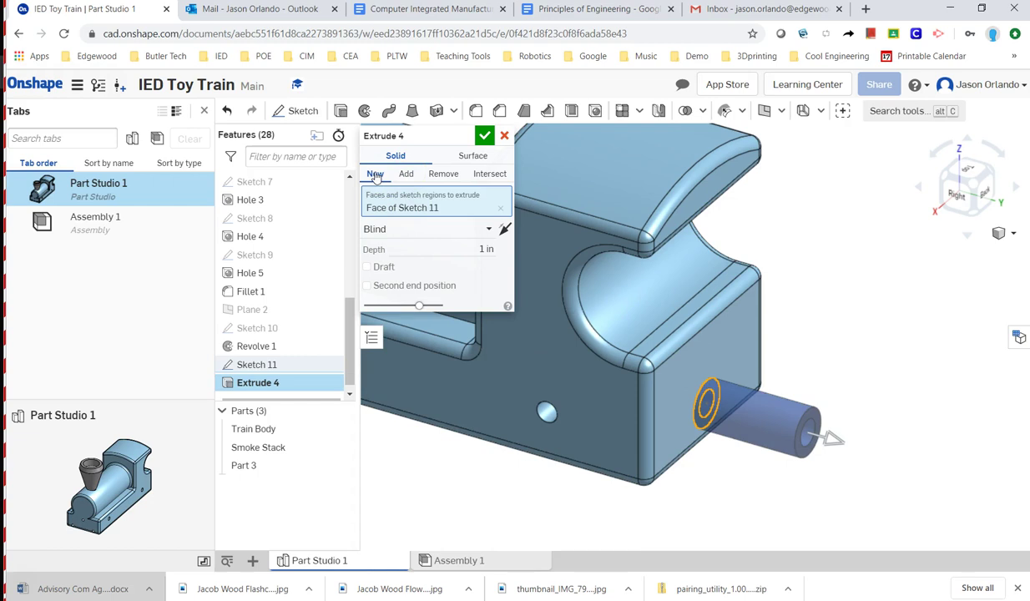
pyautogui.click(471, 244)
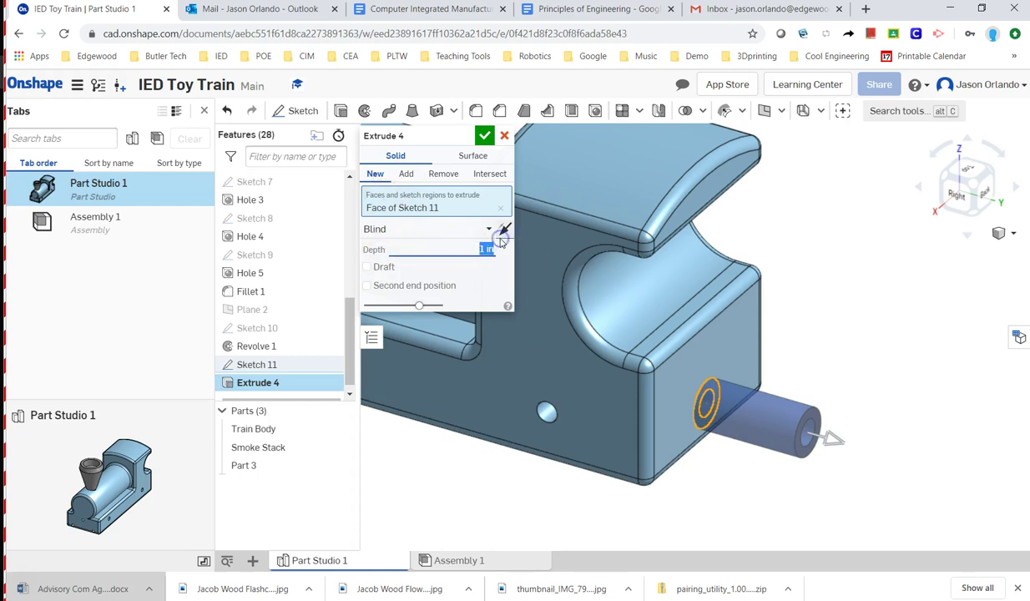
pyautogui.press('BackSpace')
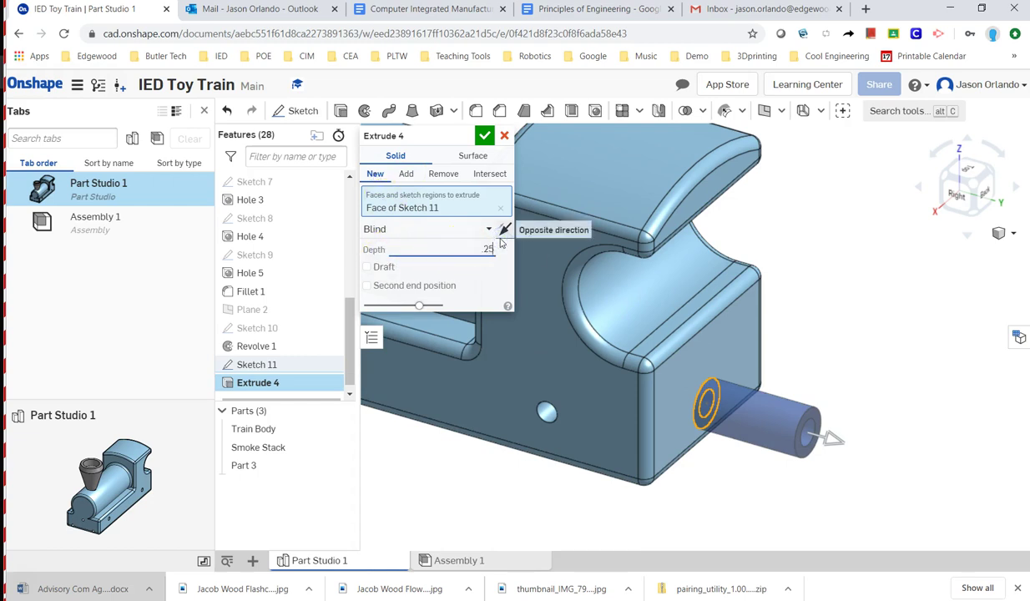
pyautogui.write('.25')
pyautogui.click(486, 277)
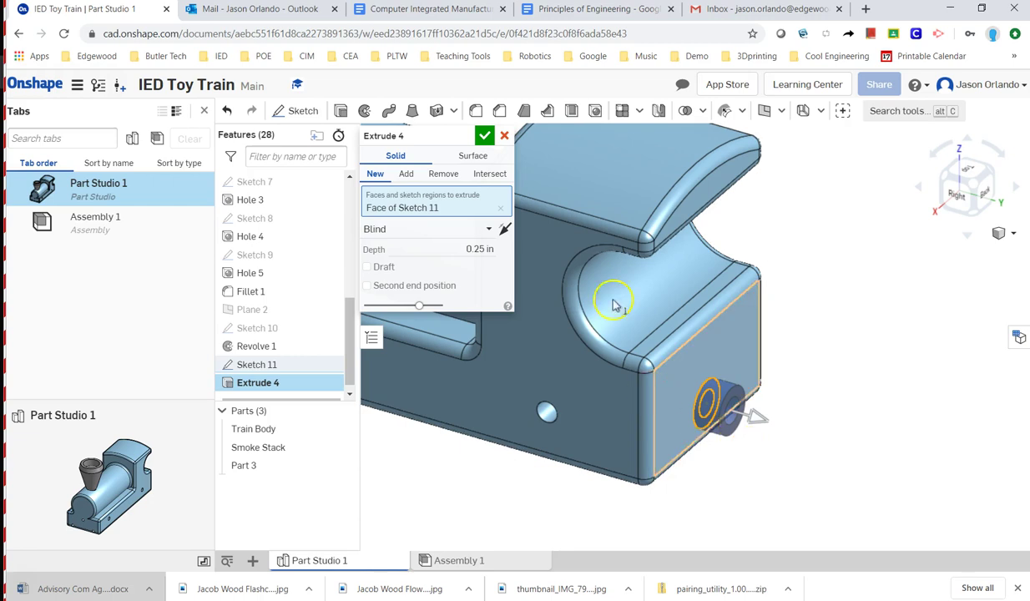
pyautogui.click(484, 135)
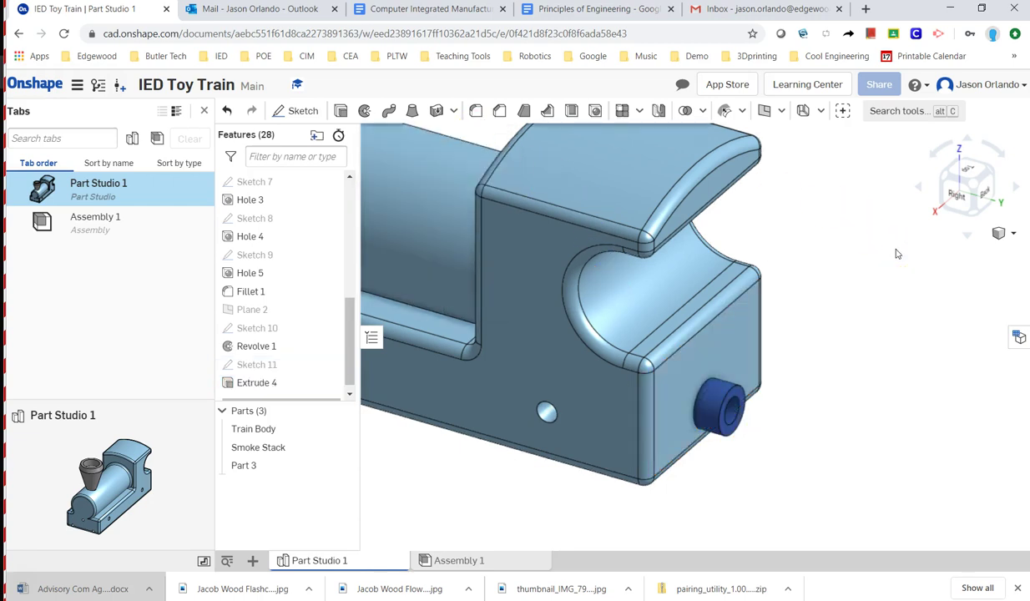
# Switch to the part drawings and examine the Hitch Peg's dimensions
pyautogui.hotkey('alt', 'Tab')
pyautogui.scroll(-2, 874, 278)
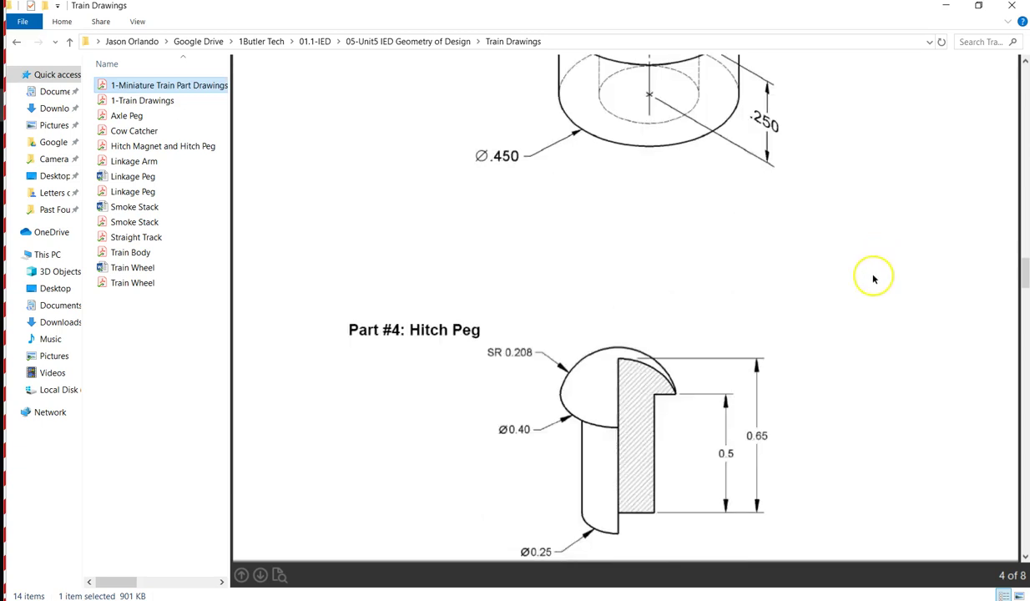
pyautogui.scroll(-2, 874, 279)
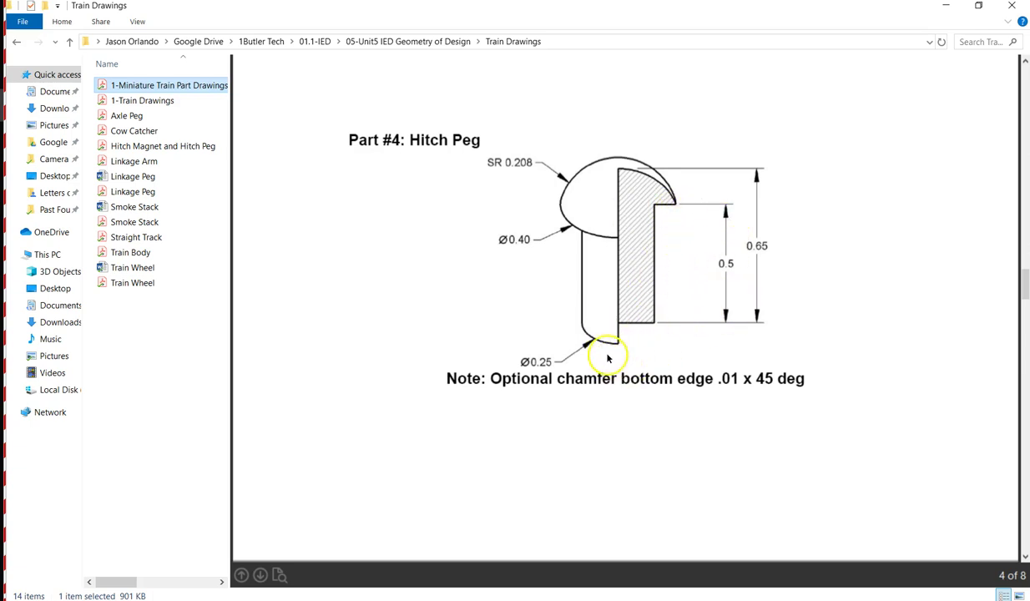
# Switch back to Onshape and sketch on the ring's outer face, projecting the edge of its center hole with Use
pyautogui.hotkey('alt', 'Tab')
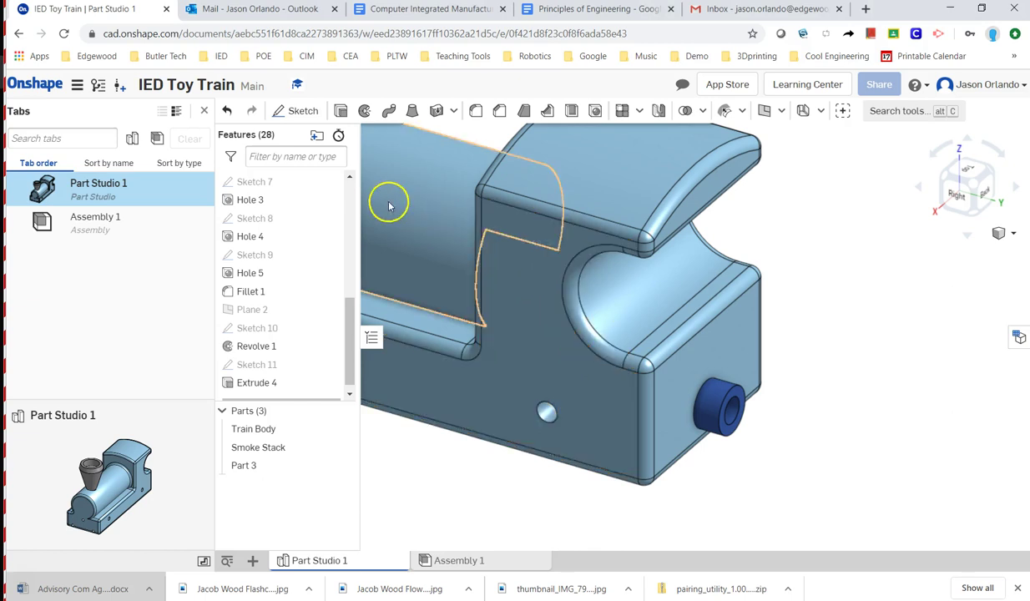
pyautogui.click(303, 116)
pyautogui.scroll(5, 735, 409)
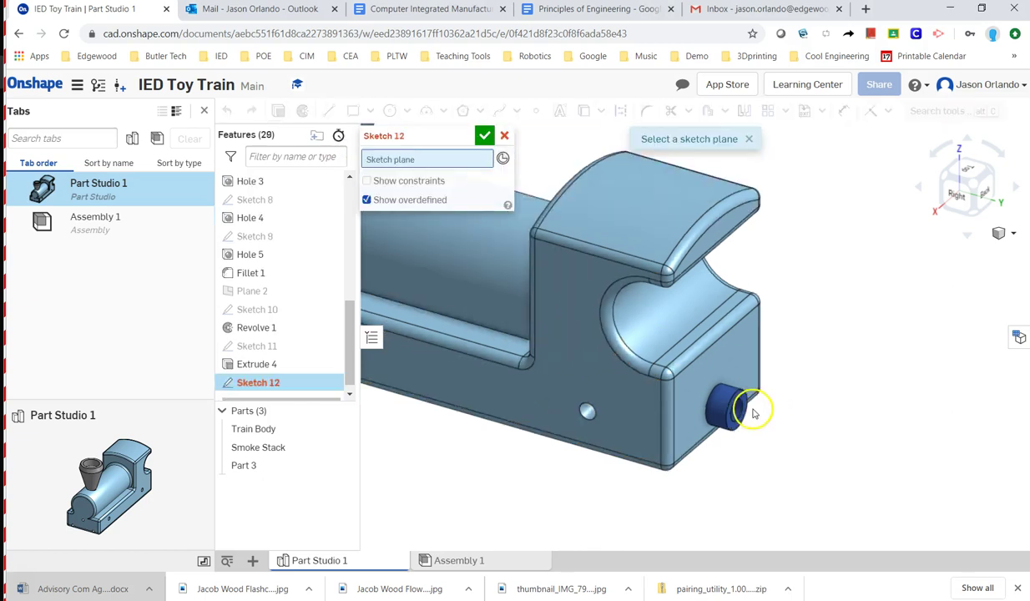
pyautogui.click(729, 402)
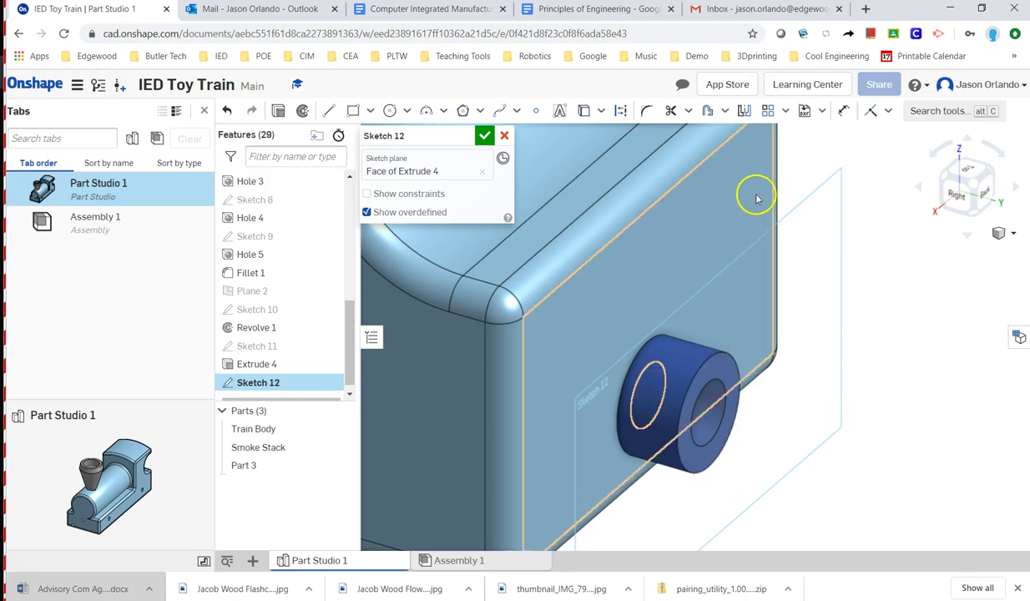
pyautogui.click(585, 111)
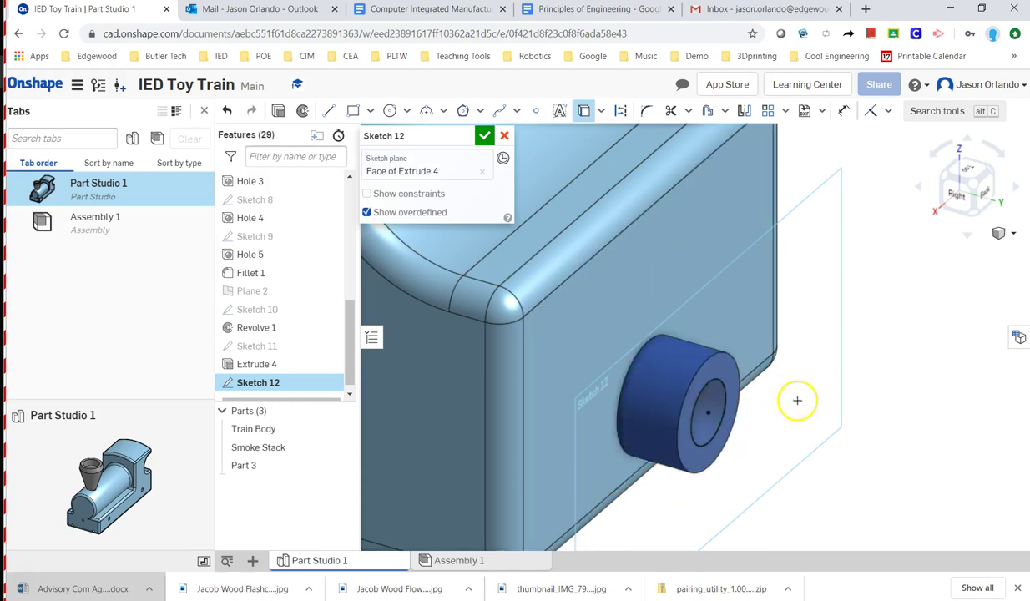
pyautogui.click(484, 137)
# Extrude the projected circle 0.5 in through the ring toward the train body as a new part
pyautogui.click(340, 111)
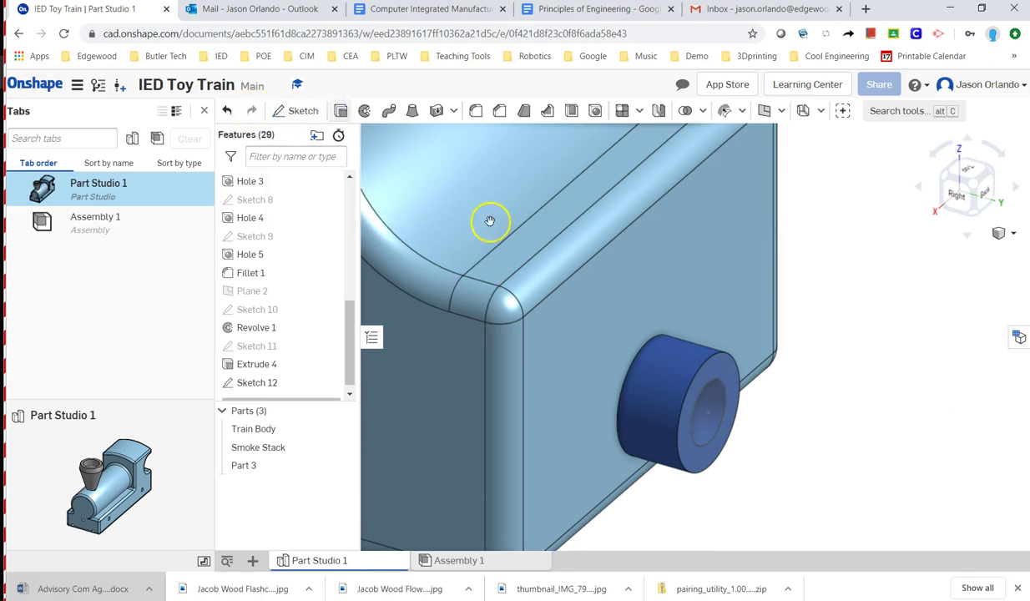
pyautogui.click(712, 417)
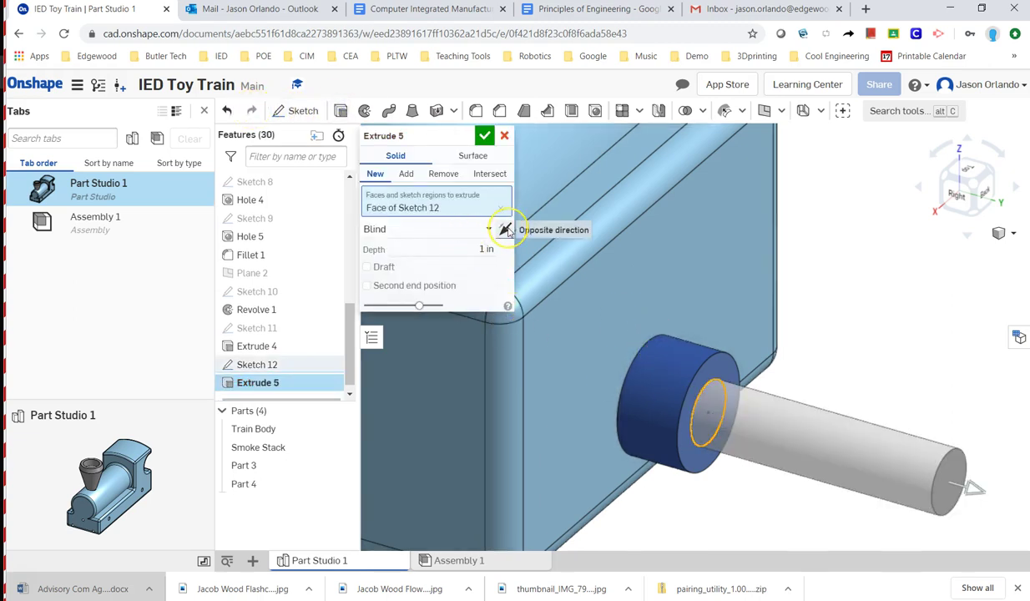
pyautogui.click(506, 230)
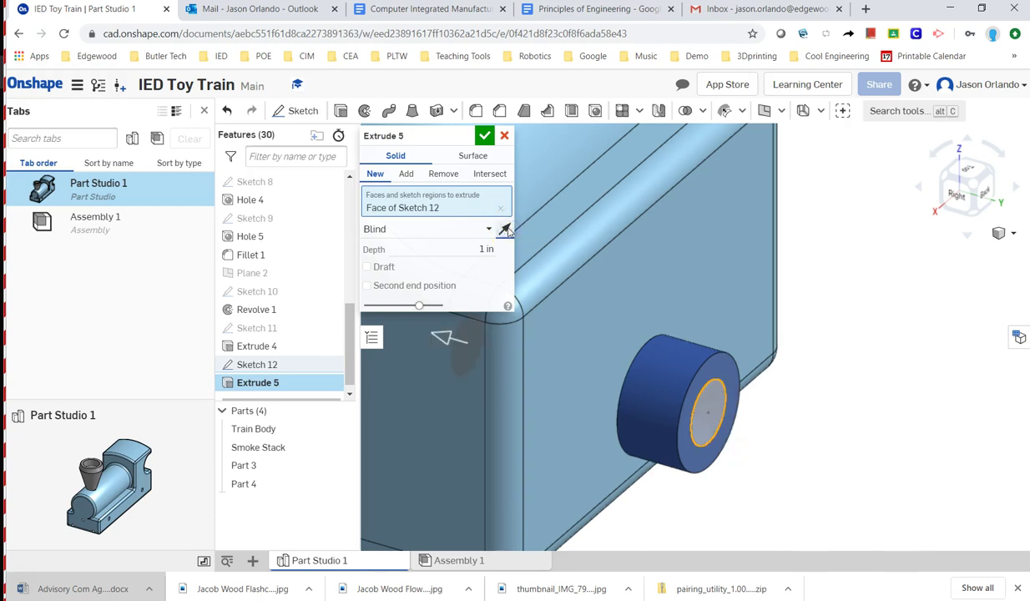
pyautogui.click(471, 248)
pyautogui.click(499, 271)
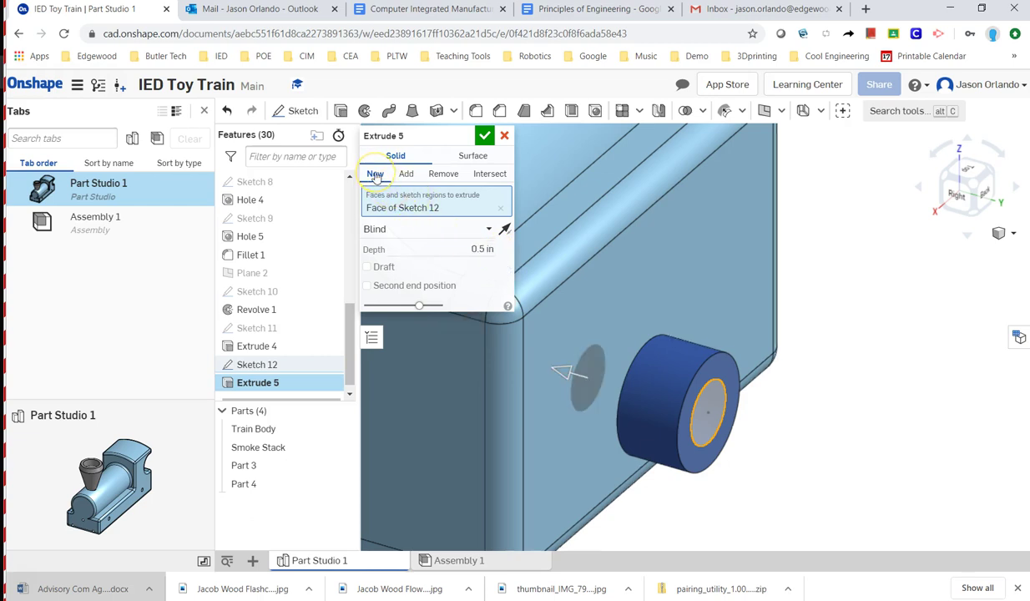
pyautogui.click(486, 137)
# Rename the ring part as Hitch Magnet and the peg part as Hitch Peg
pyautogui.rightClick(247, 467)
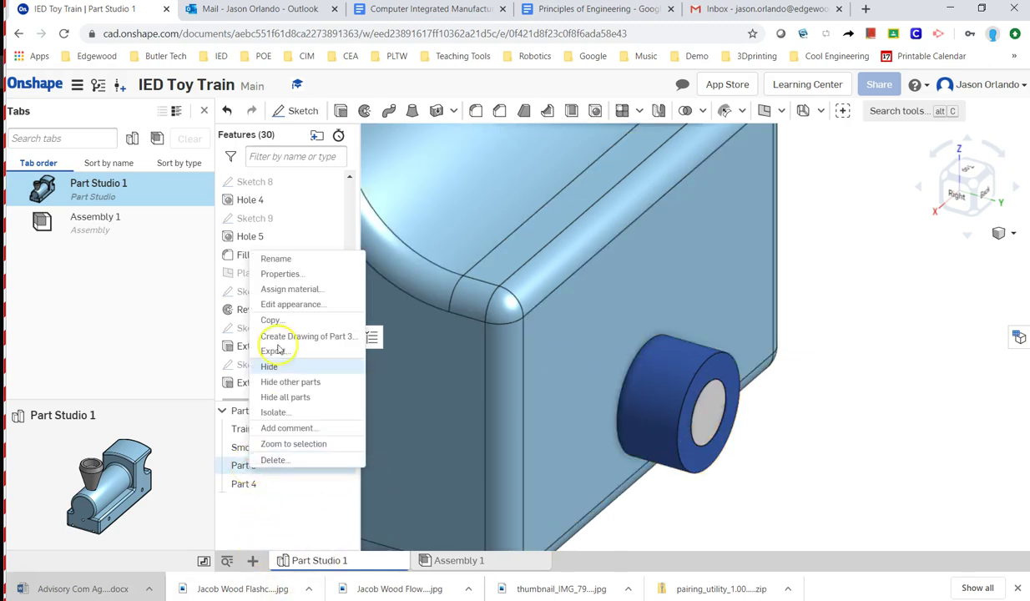
pyautogui.click(294, 257)
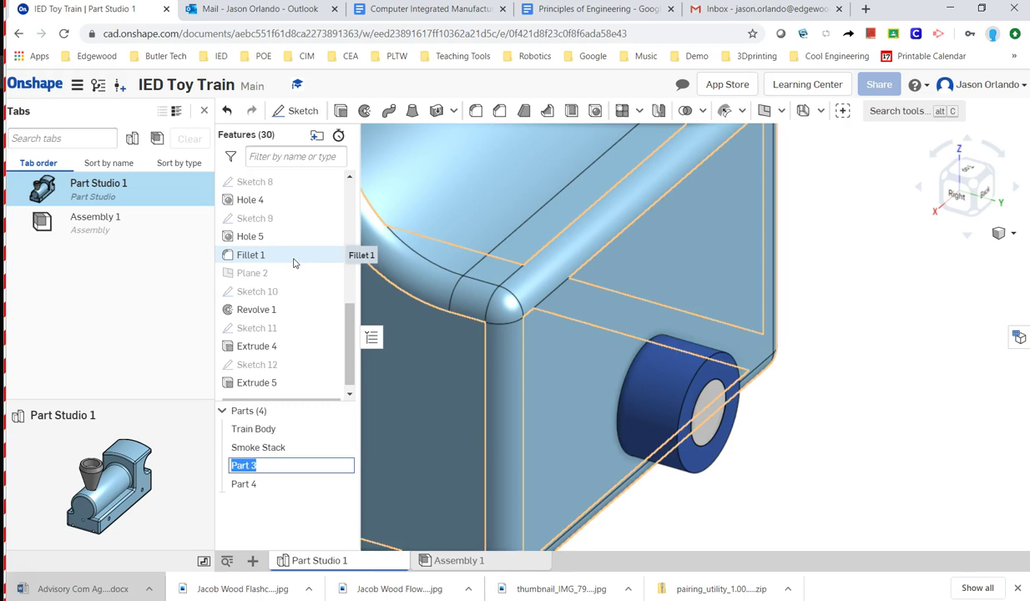
pyautogui.write('Hitch Magnet')
pyautogui.press('Return')
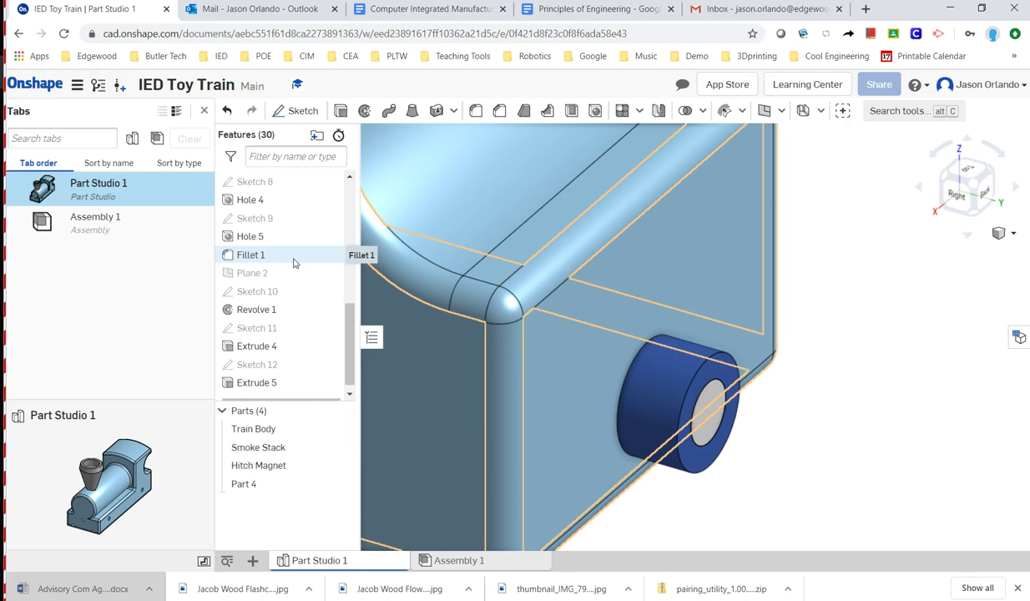
pyautogui.rightClick(238, 483)
pyautogui.click(285, 279)
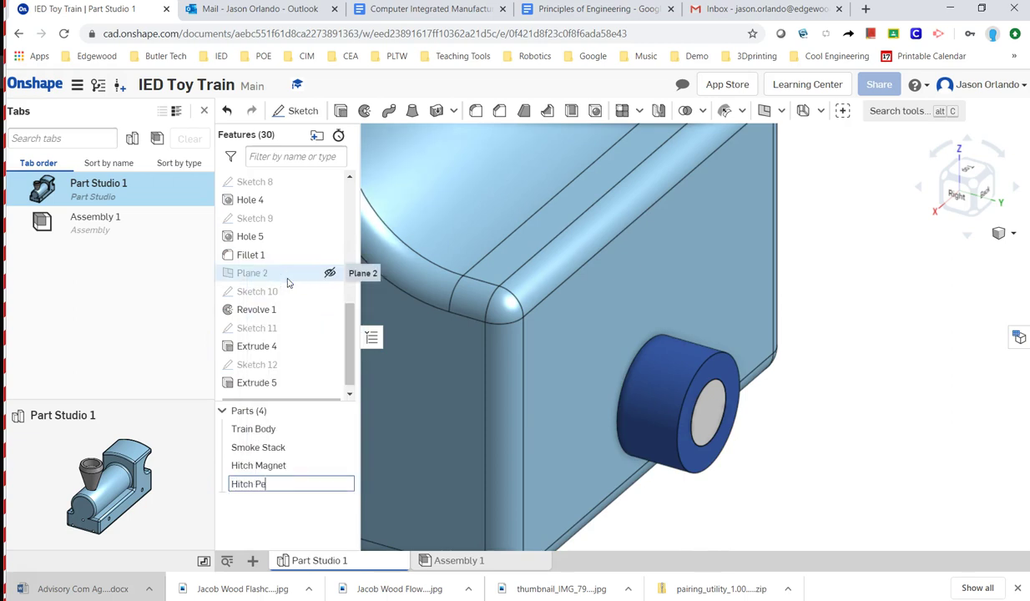
pyautogui.press('Return')
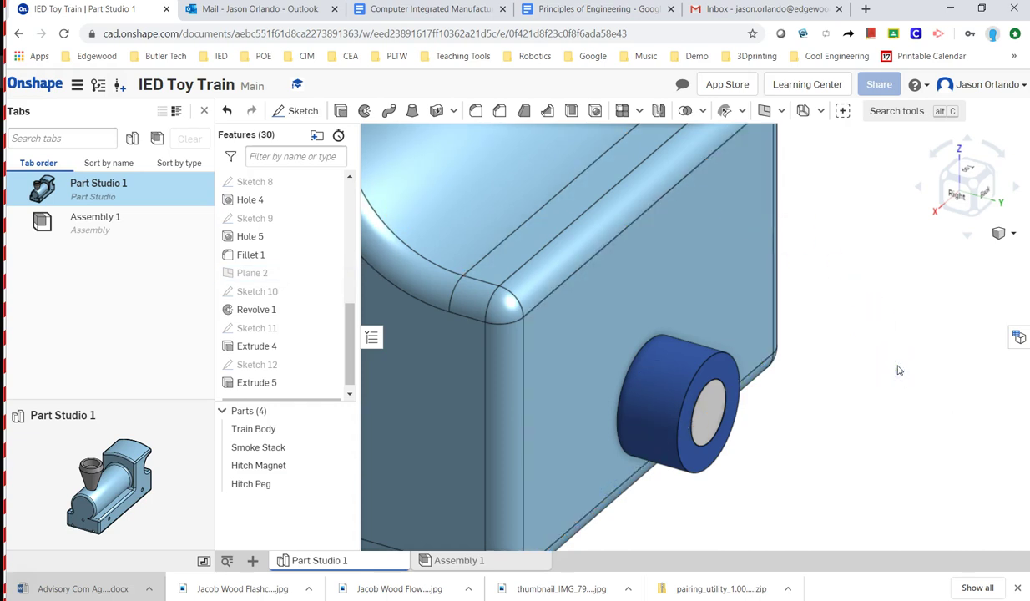
# Switch to the part drawings and check the Hitch Peg's head profile and the rear hole's location on the train body
pyautogui.scroll(-3, 899, 369)
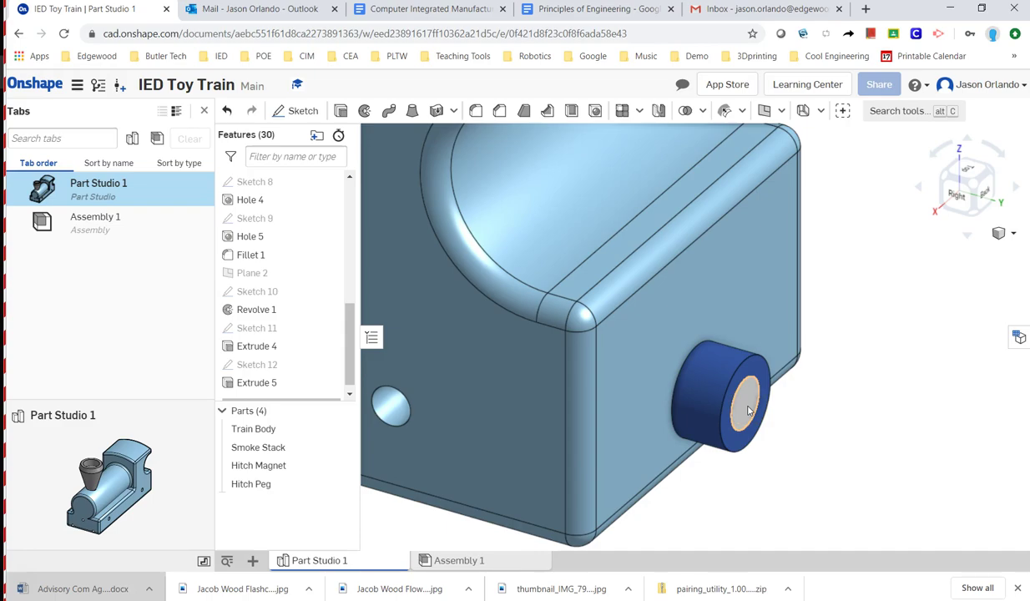
pyautogui.hotkey('alt', 'Tab')
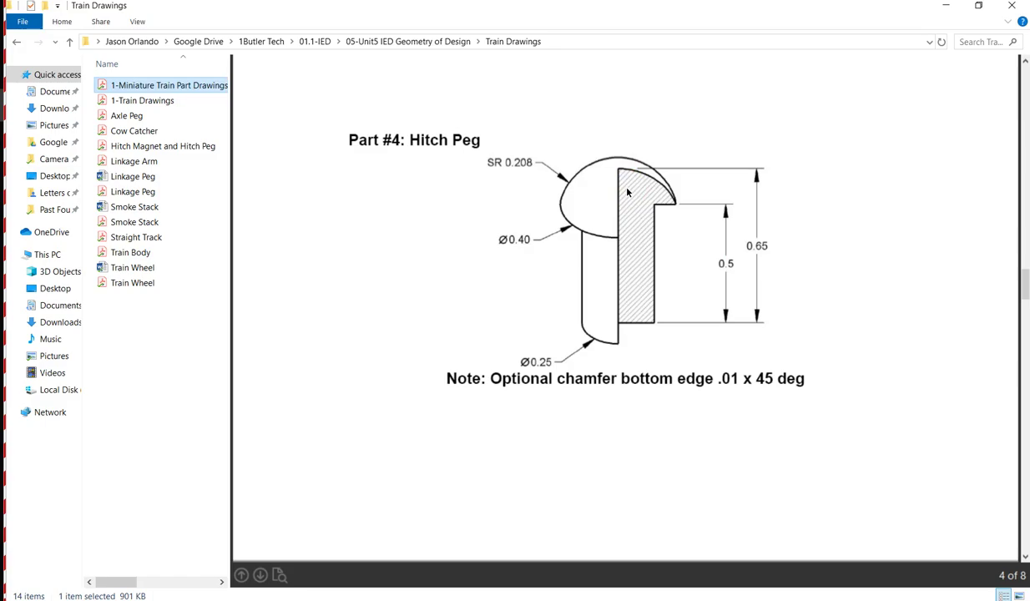
pyautogui.hotkey('alt', 'Tab')
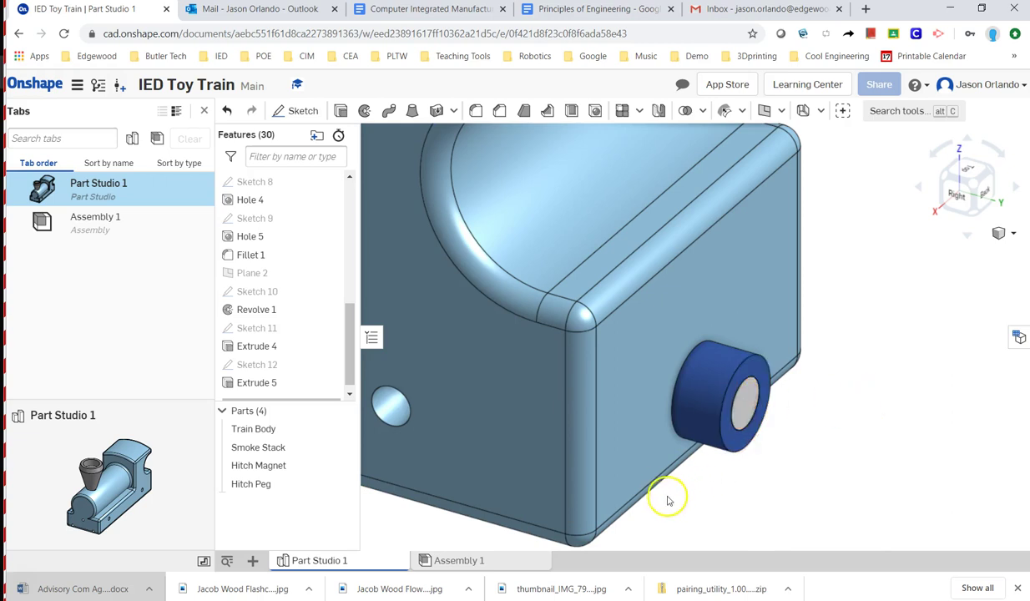
pyautogui.hotkey('alt', 'Tab')
pyautogui.scroll(3, 691, 366)
pyautogui.scroll(10, 691, 366)
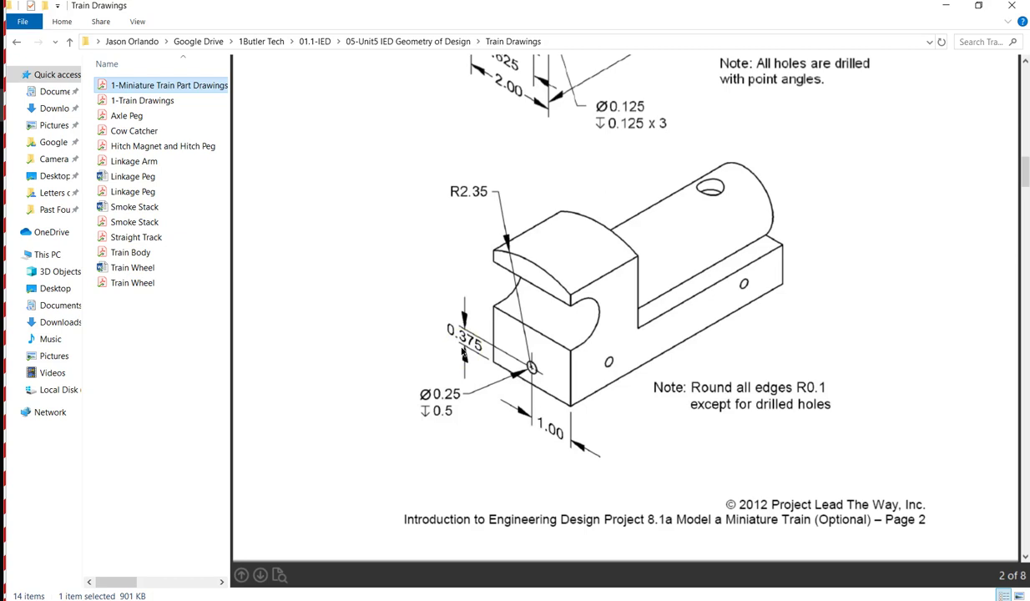
# Switch back to Onshape and create a plane offset 0.375 in upward from the train body's bottom face
pyautogui.hotkey('alt', 'Tab')
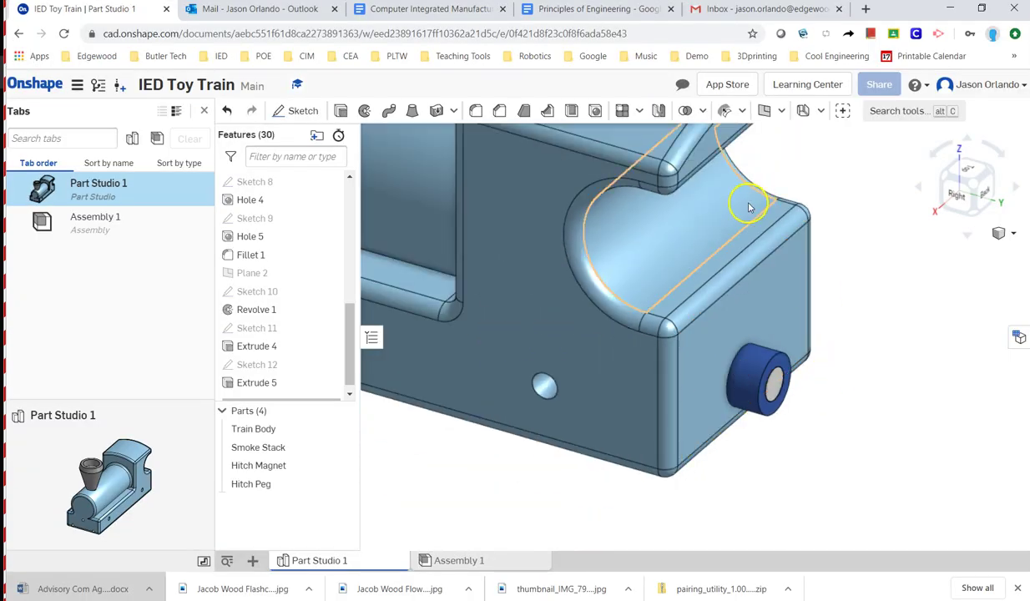
pyautogui.click(783, 111)
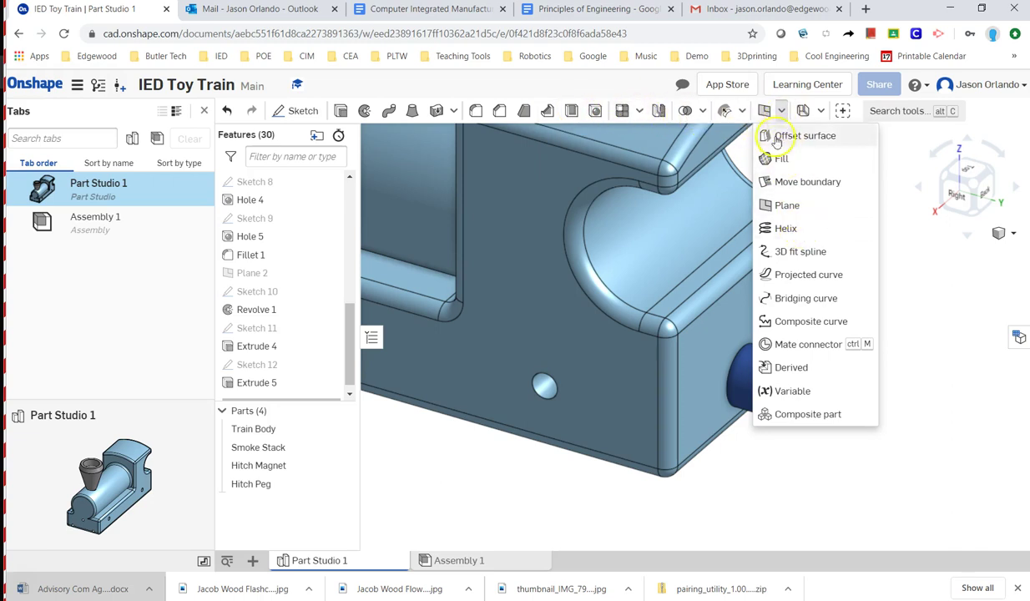
pyautogui.click(788, 206)
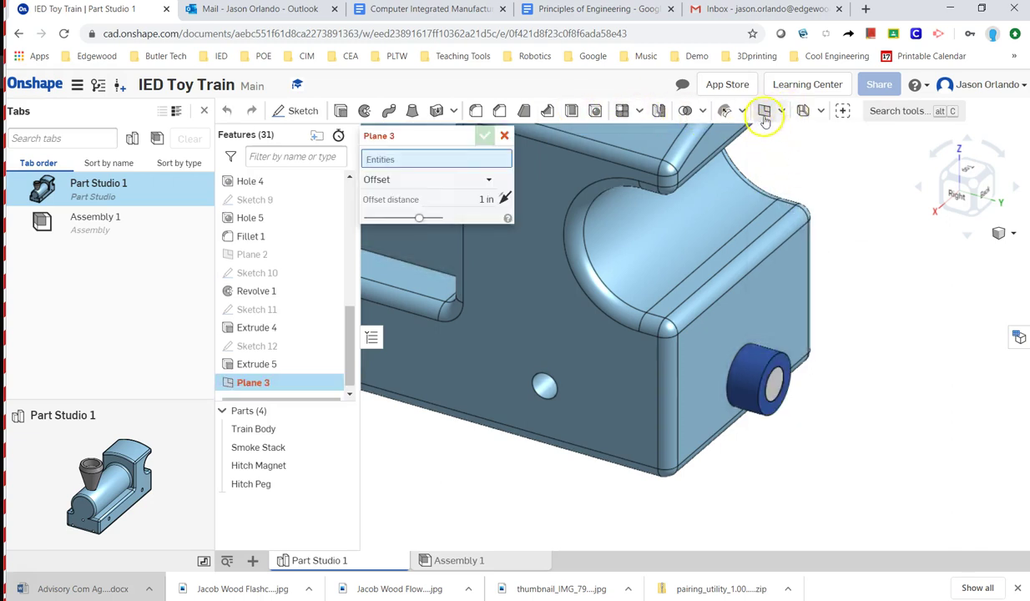
pyautogui.click(386, 180)
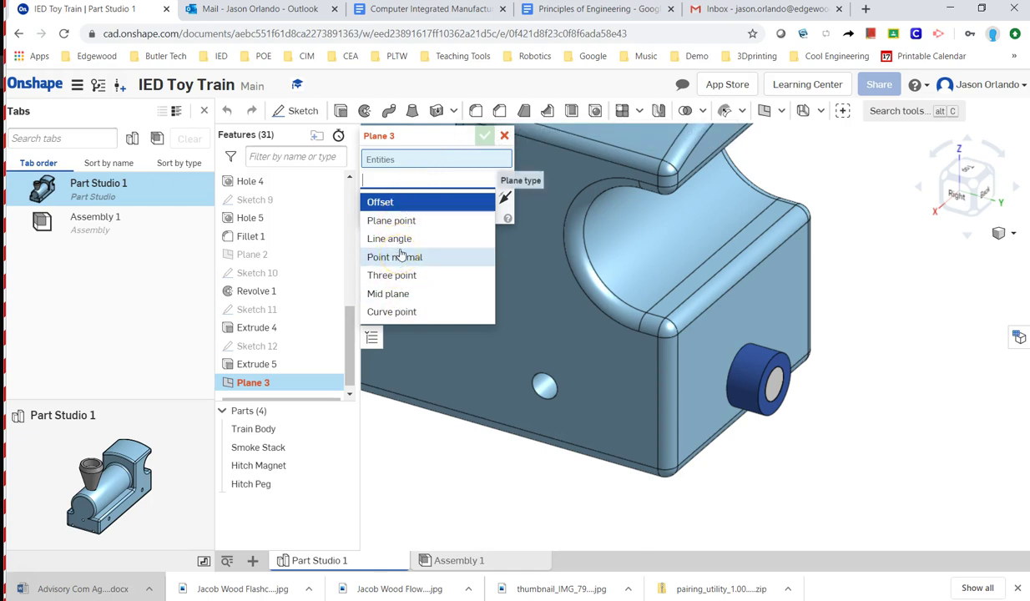
pyautogui.click(384, 203)
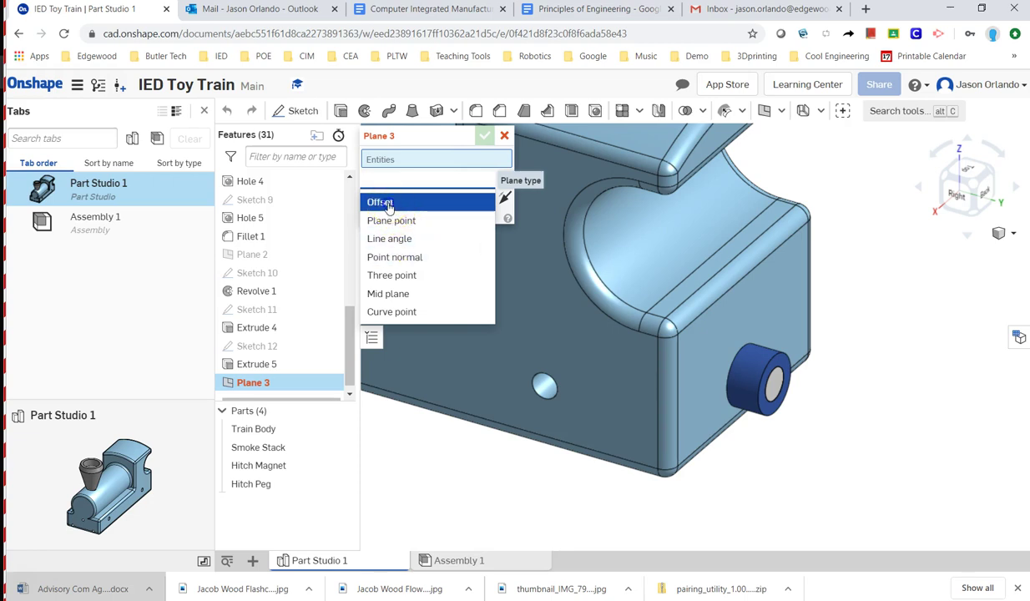
pyautogui.click(943, 211)
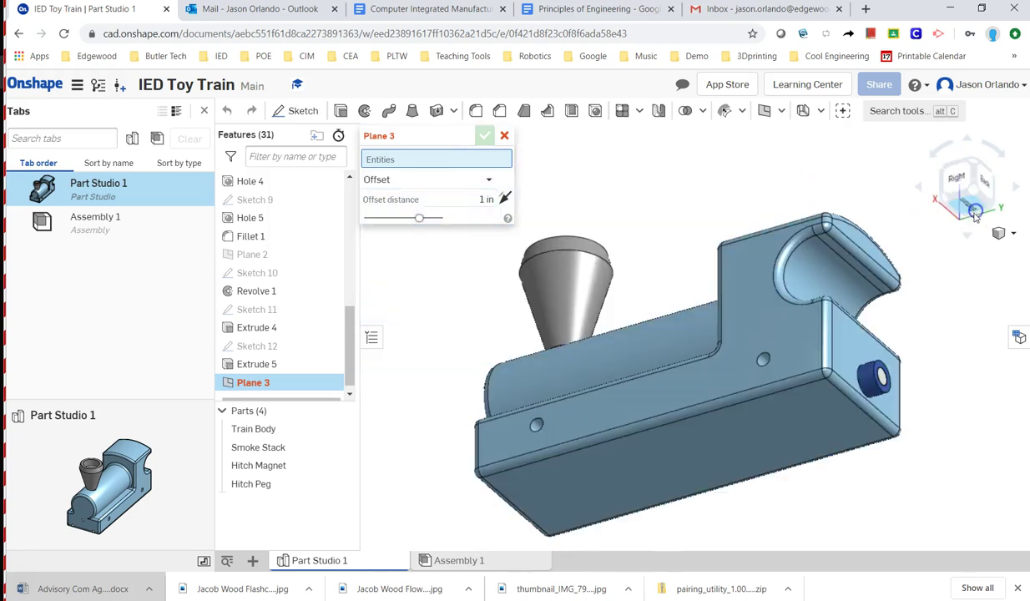
pyautogui.click(793, 399)
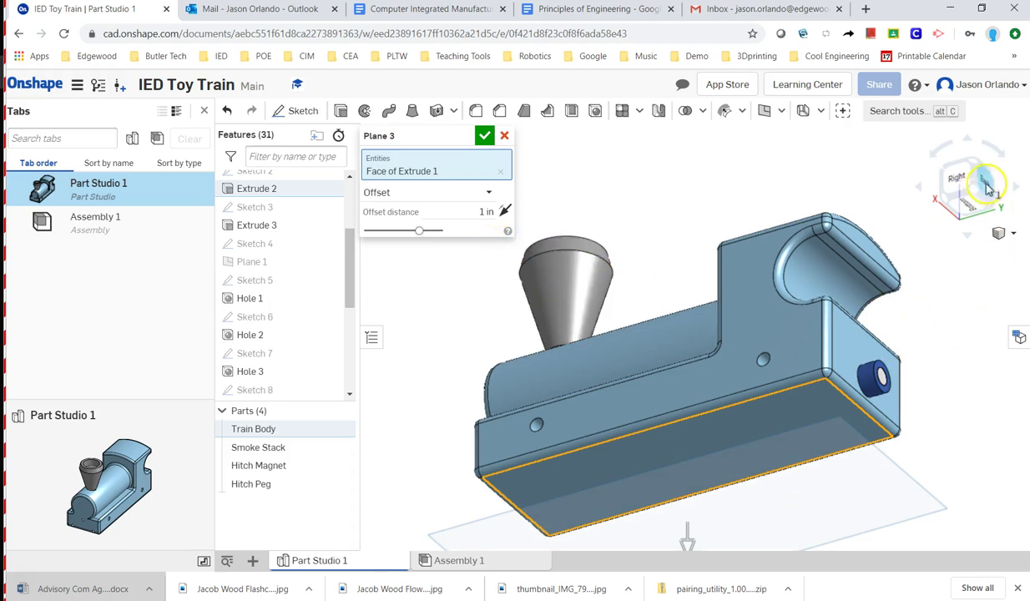
pyautogui.click(958, 179)
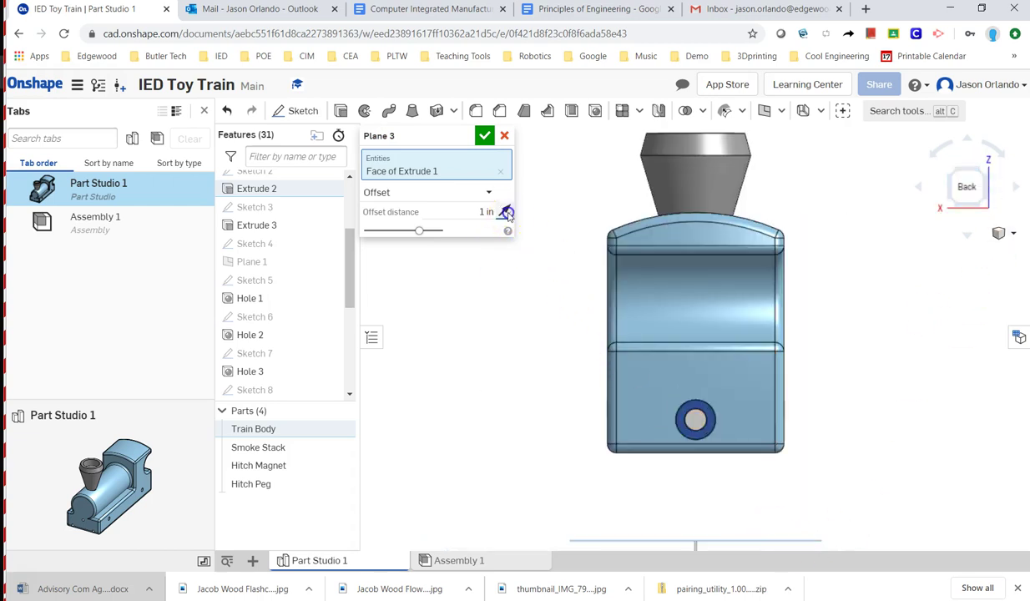
pyautogui.click(505, 213)
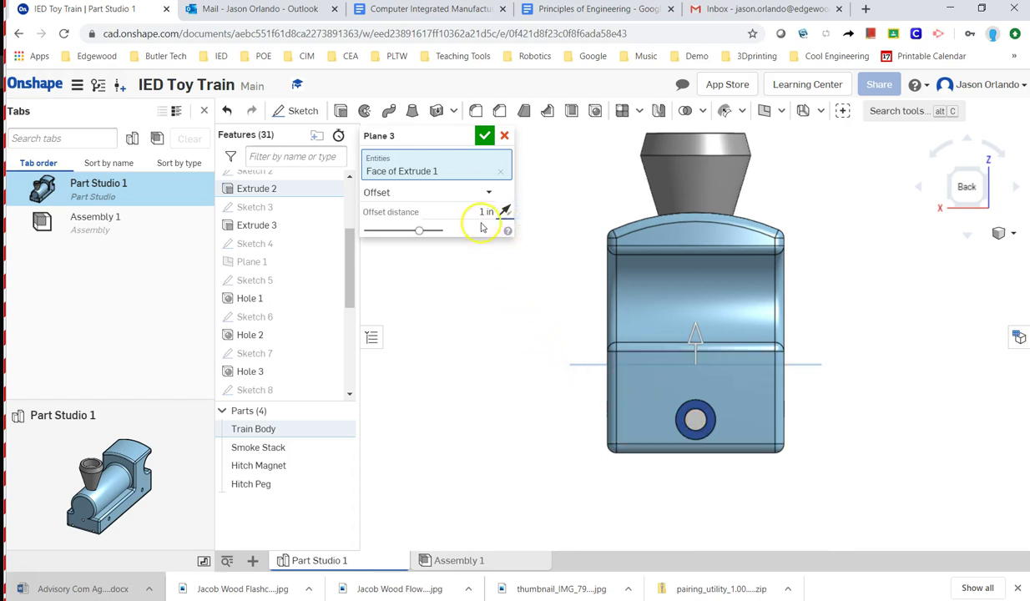
pyautogui.click(489, 211)
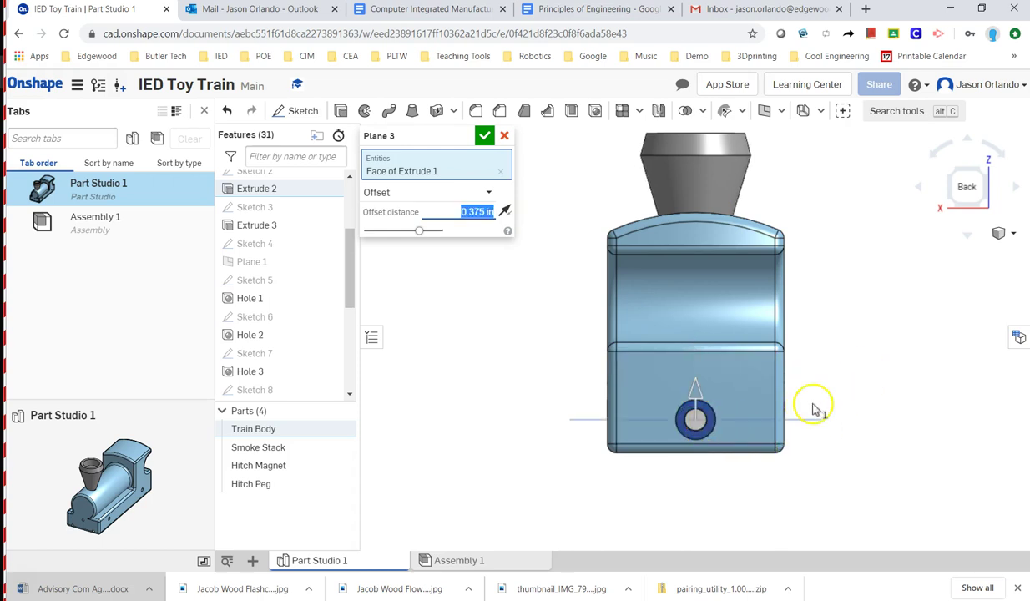
pyautogui.click(484, 135)
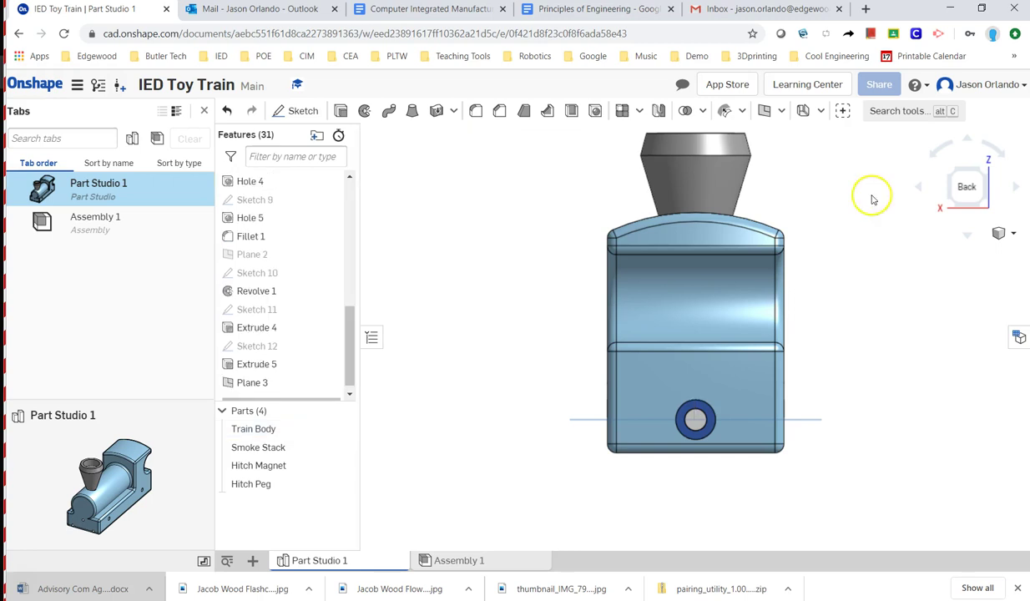
# Start a sketch on the new offset plane and project the Hitch Magnet's outer end edge with Use
pyautogui.click(979, 207)
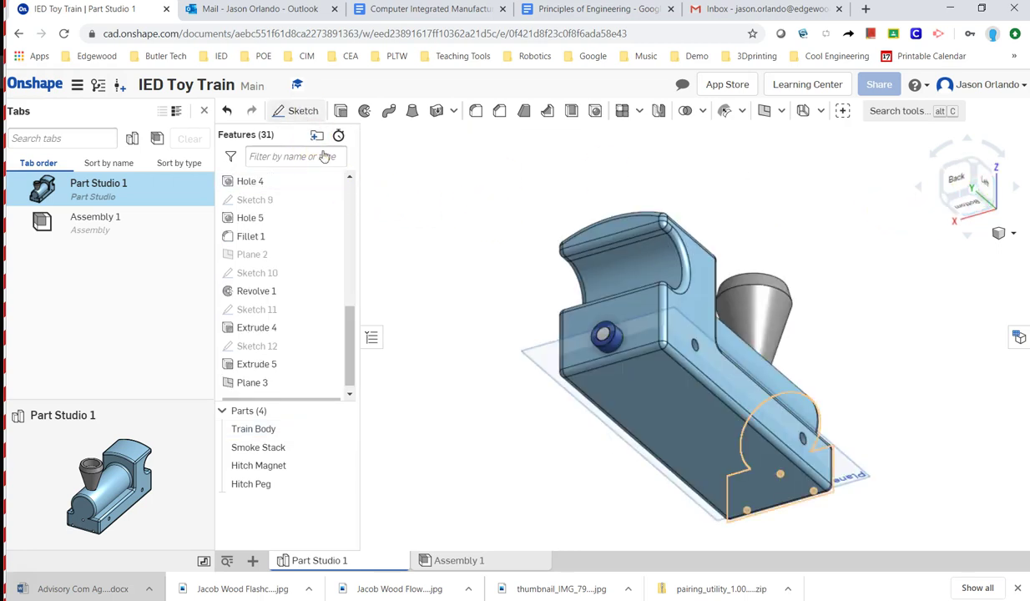
pyautogui.hotkey('shift', 's')
pyautogui.click(543, 349)
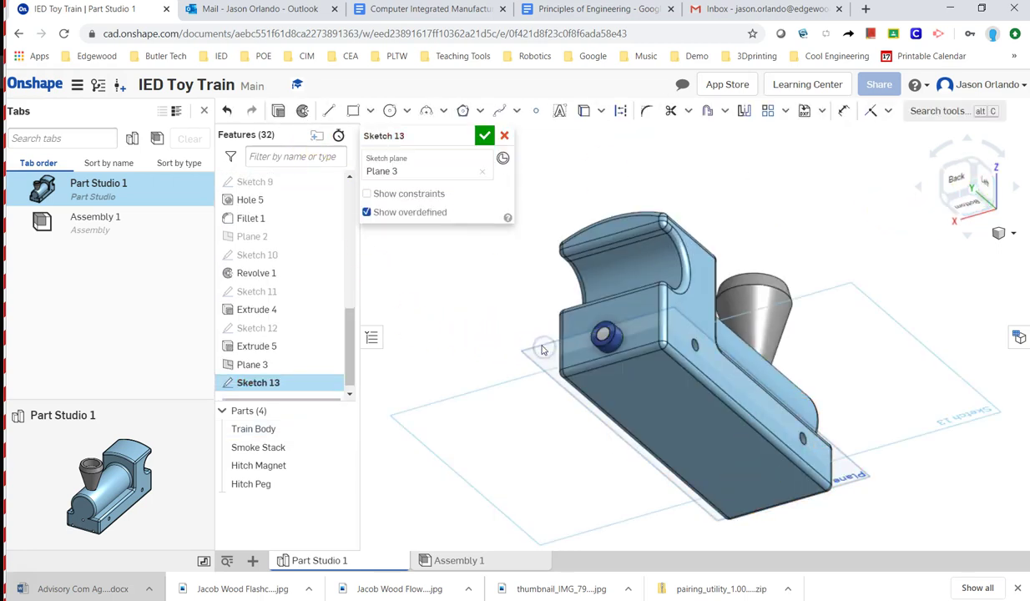
pyautogui.press('n')
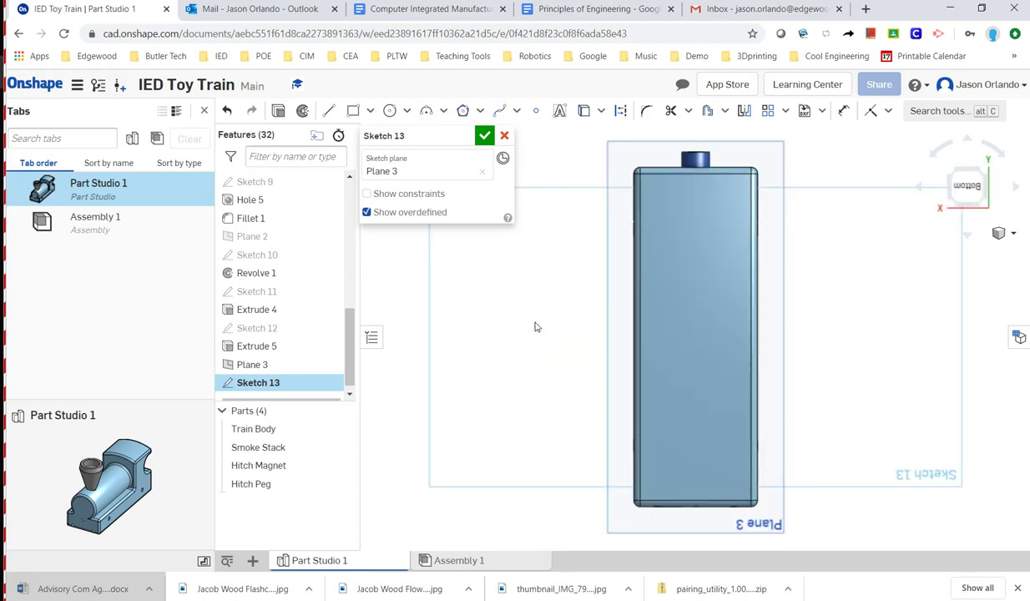
pyautogui.moveTo(843, 156); pyautogui.dragTo(799, 340, button='middle')
pyautogui.scroll(-5, 690, 338)
pyautogui.scroll(10, 689, 338)
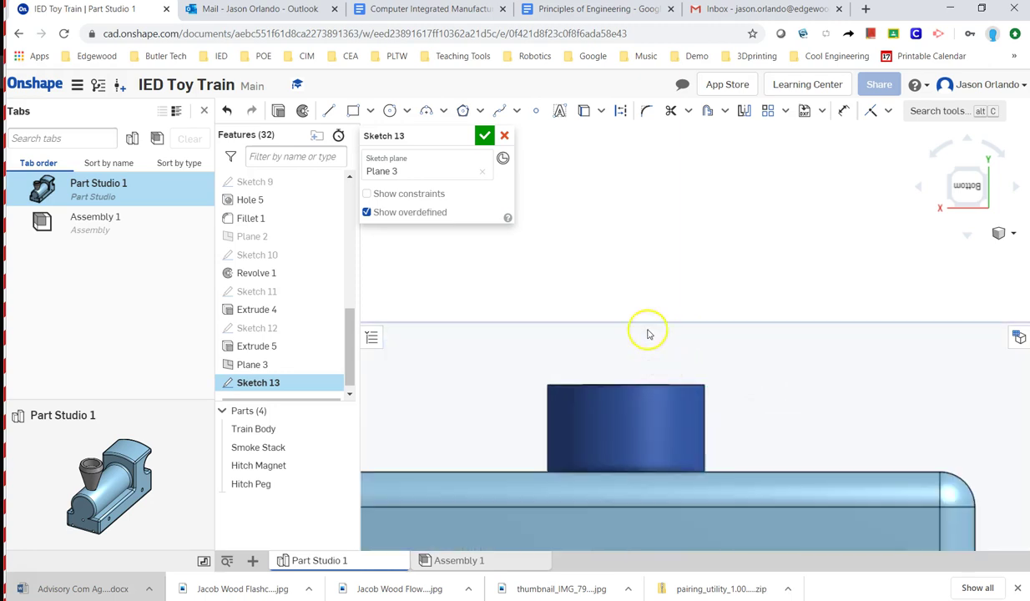
pyautogui.click(329, 110)
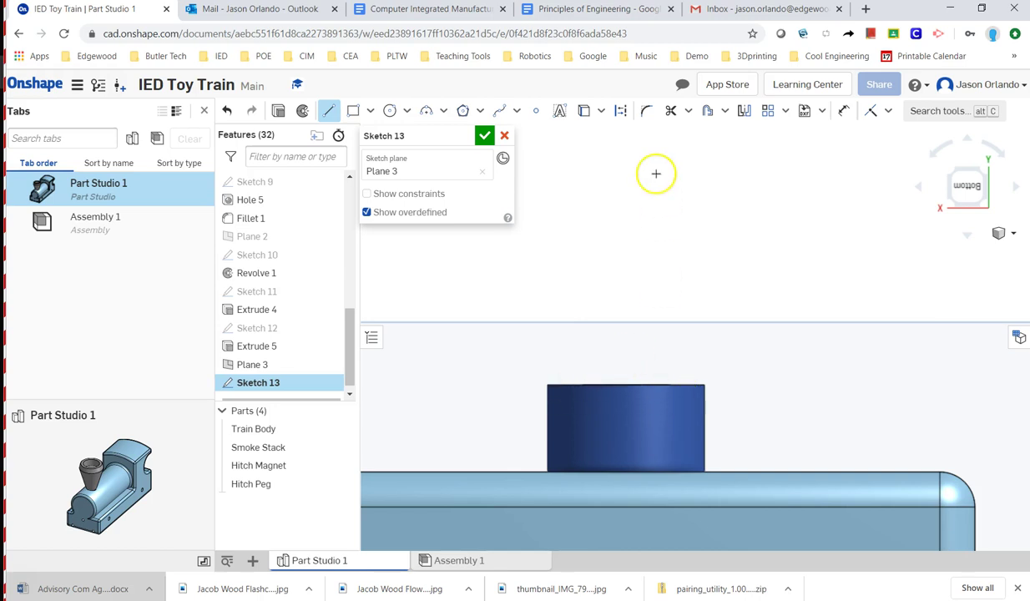
pyautogui.click(584, 109)
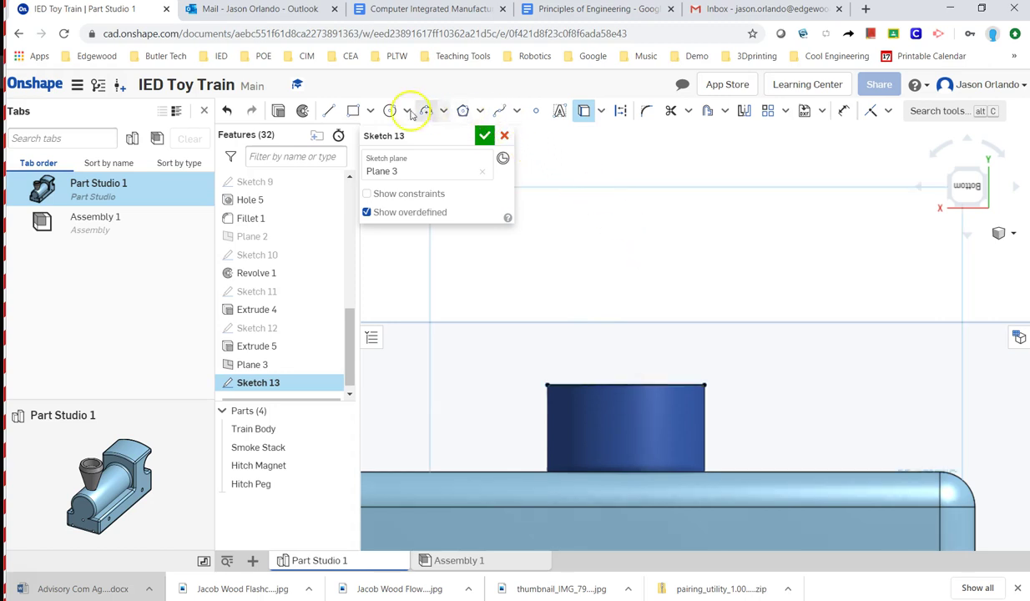
# Draw a vertical line outward from the projected edge's midpoint and a horizontal line from that midpoint past the magnet's side
pyautogui.click(332, 111)
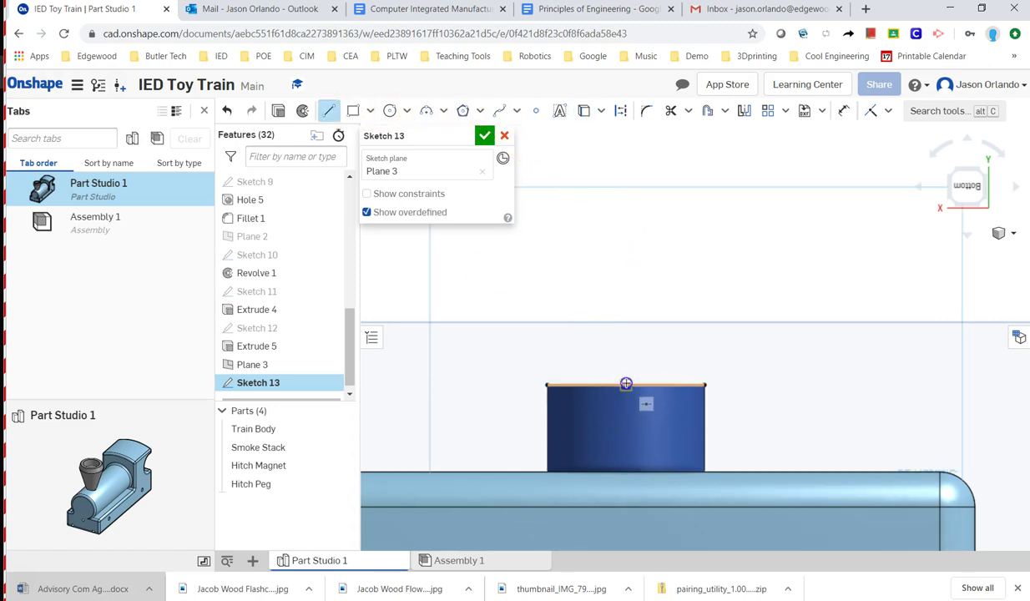
pyautogui.click(626, 385)
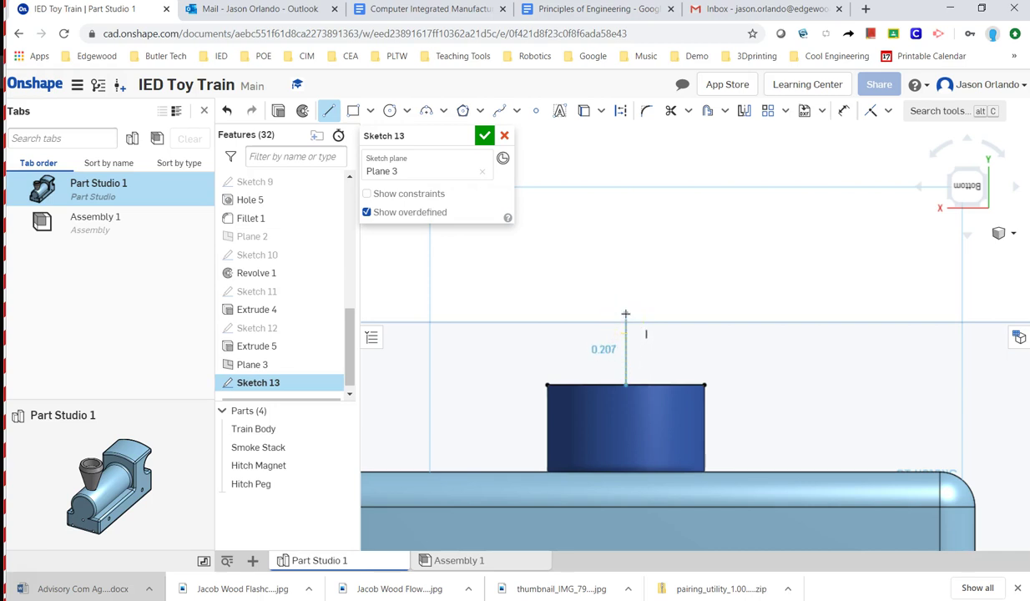
pyautogui.moveTo(625, 314); pyautogui.dragTo(627, 306)
pyautogui.press('Escape')
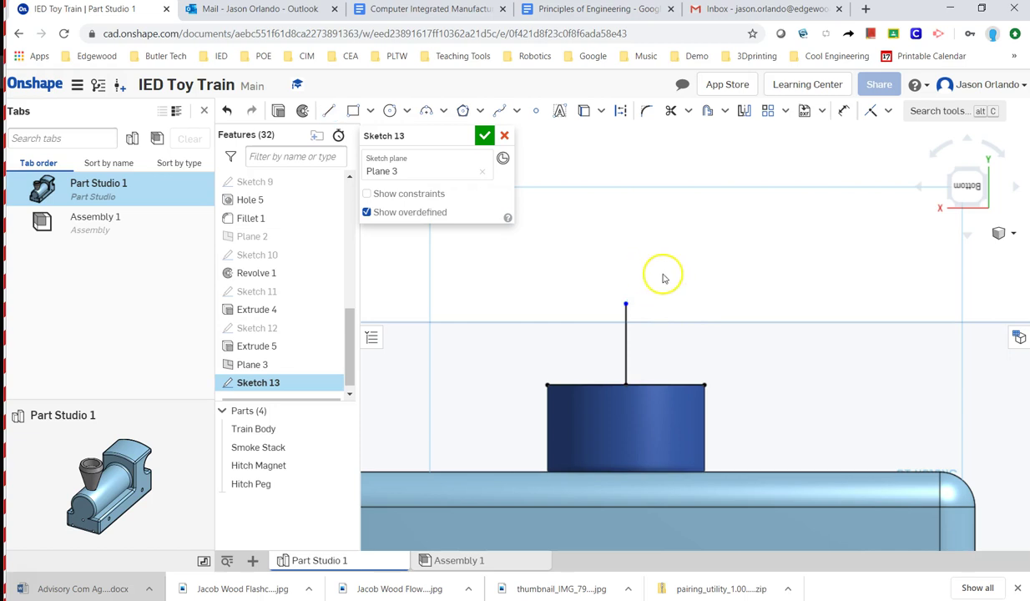
pyautogui.click(329, 110)
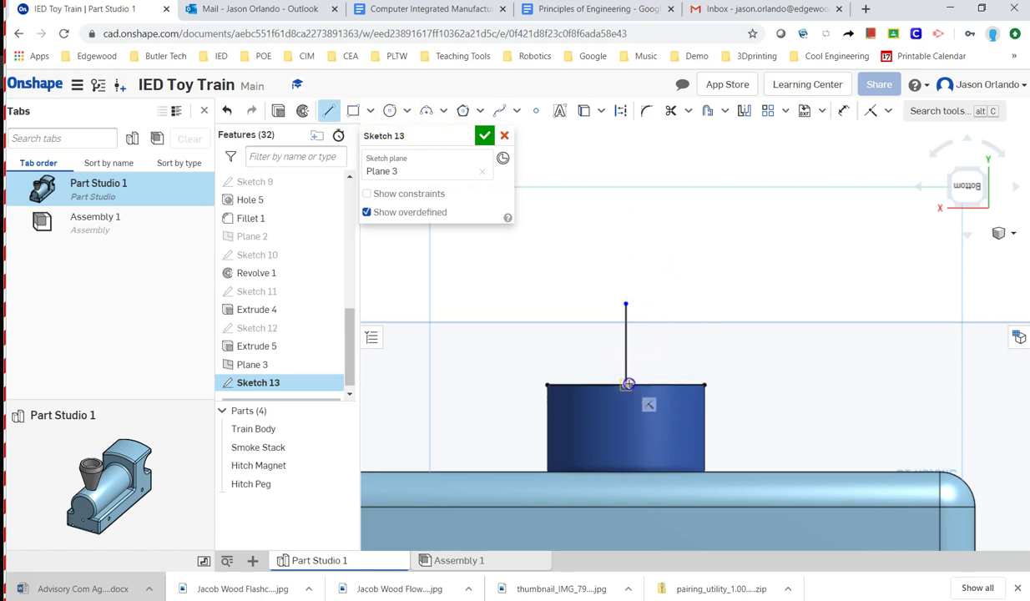
pyautogui.click(626, 385)
pyautogui.click(796, 385)
pyautogui.click(427, 110)
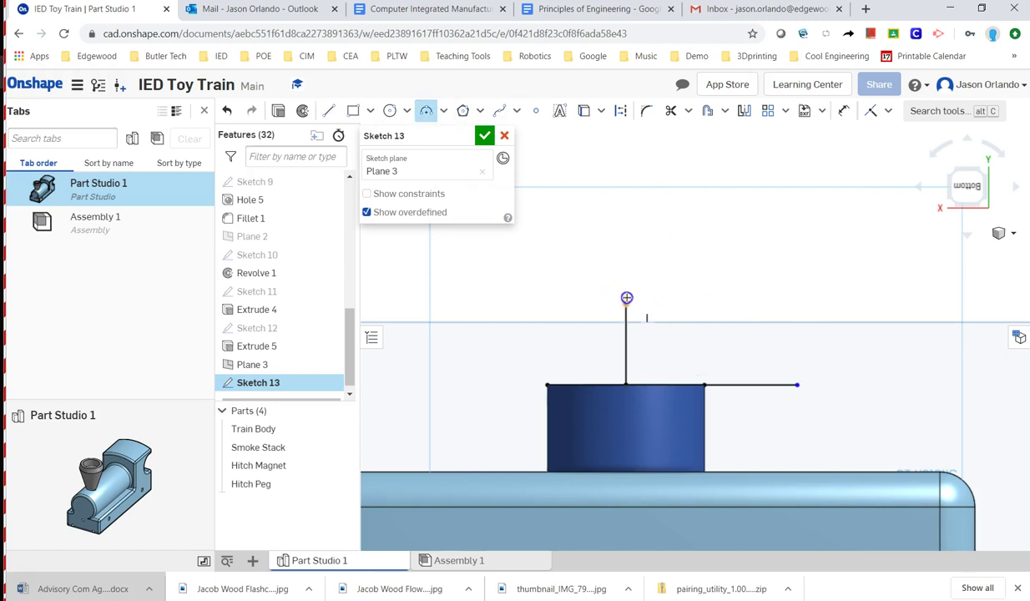
pyautogui.click(626, 302)
pyautogui.press('Escape')
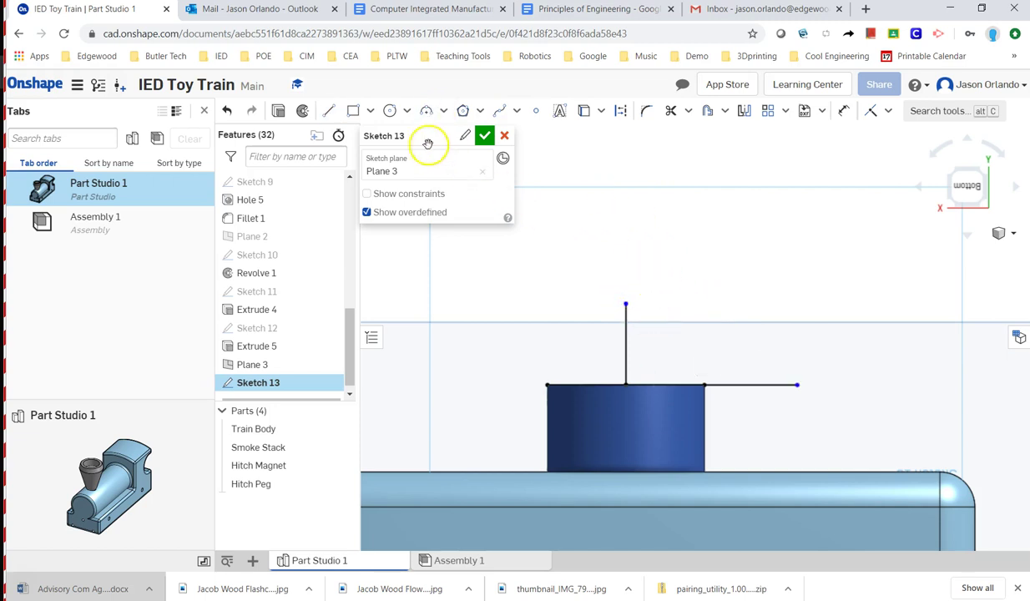
# Draw a three-point arc of about 0.462 in radius joining the free ends of the vertical and horizontal lines
pyautogui.click(426, 111)
pyautogui.click(626, 302)
pyautogui.click(797, 384)
pyautogui.click(762, 342)
pyautogui.click(771, 330)
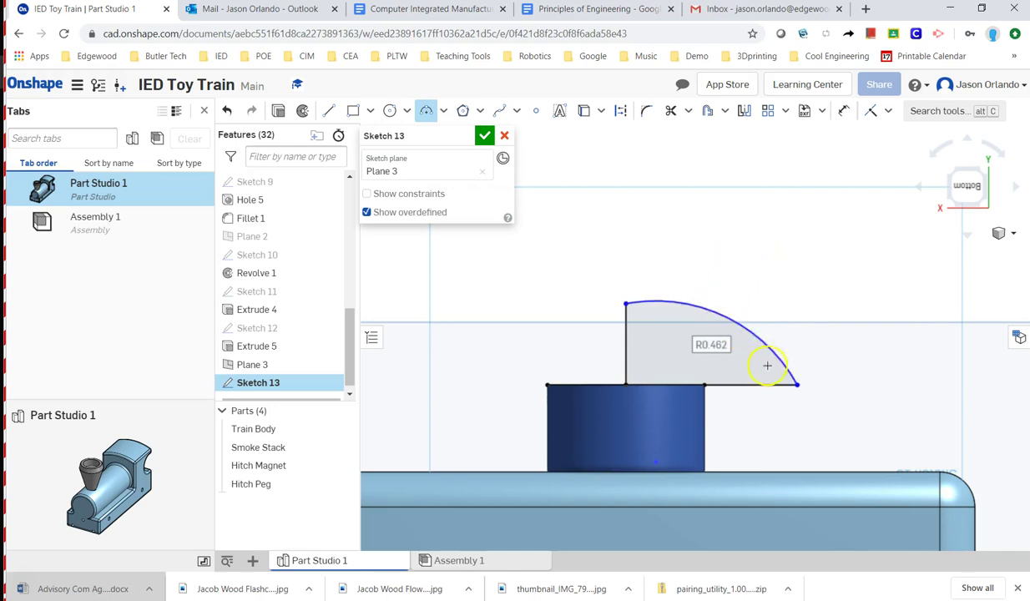
pyautogui.click(665, 308)
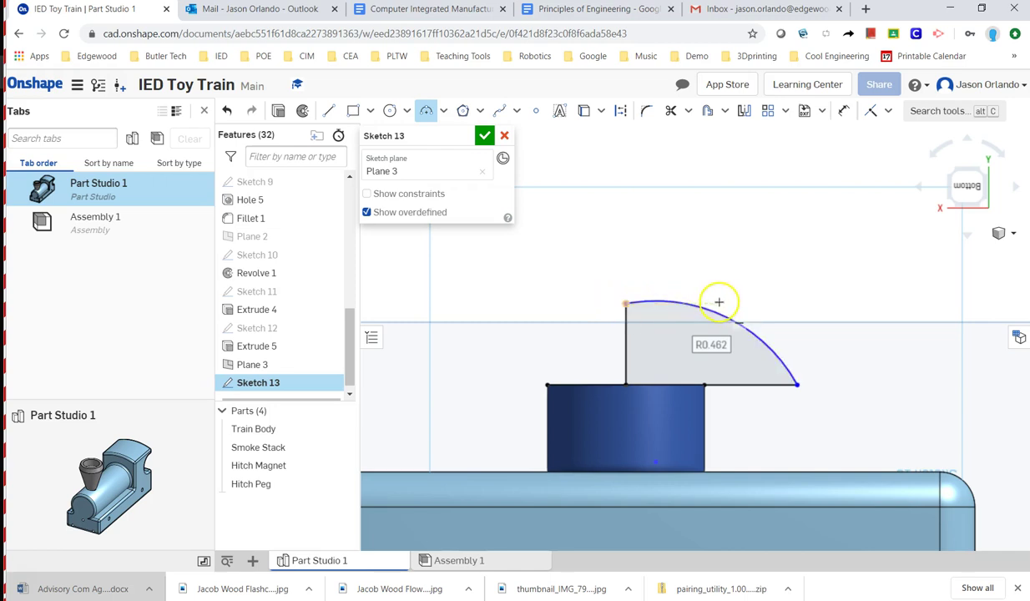
pyautogui.press('Escape')
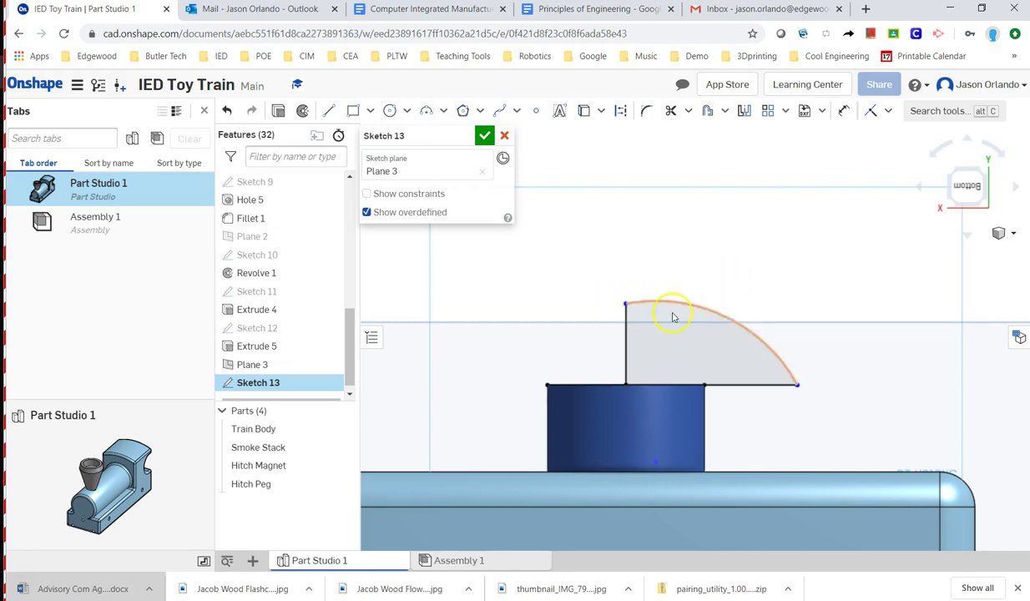
# Reshape the arc into a taller, rounder peg head by moving its center point closer to the projected edge
pyautogui.moveTo(654, 312)
pyautogui.mouseDown()
pyautogui.moveTo(655, 460)
pyautogui.moveTo(591, 488)
pyautogui.moveTo(627, 453)
pyautogui.moveTo(632, 425)
pyautogui.moveTo(651, 429)
pyautogui.moveTo(673, 411)
pyautogui.moveTo(660, 419)
pyautogui.mouseUp()
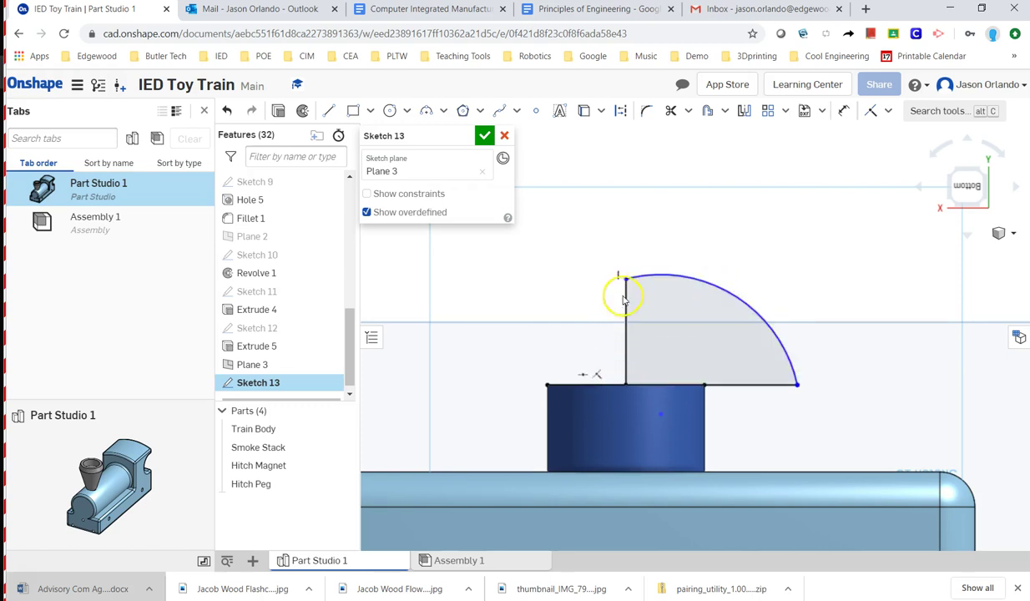
pyautogui.moveTo(661, 417)
pyautogui.mouseDown()
pyautogui.moveTo(648, 418)
pyautogui.moveTo(654, 414)
pyautogui.mouseUp()
pyautogui.click(628, 367)
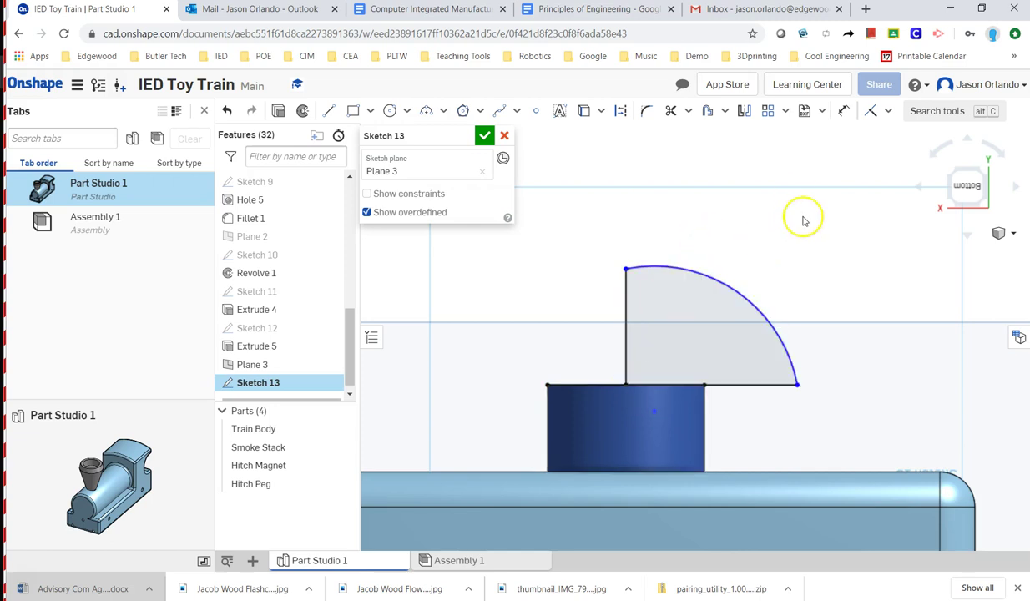
# Try to apply a Vertical constraint between the arc's center point and the vertical line
pyautogui.click(888, 117)
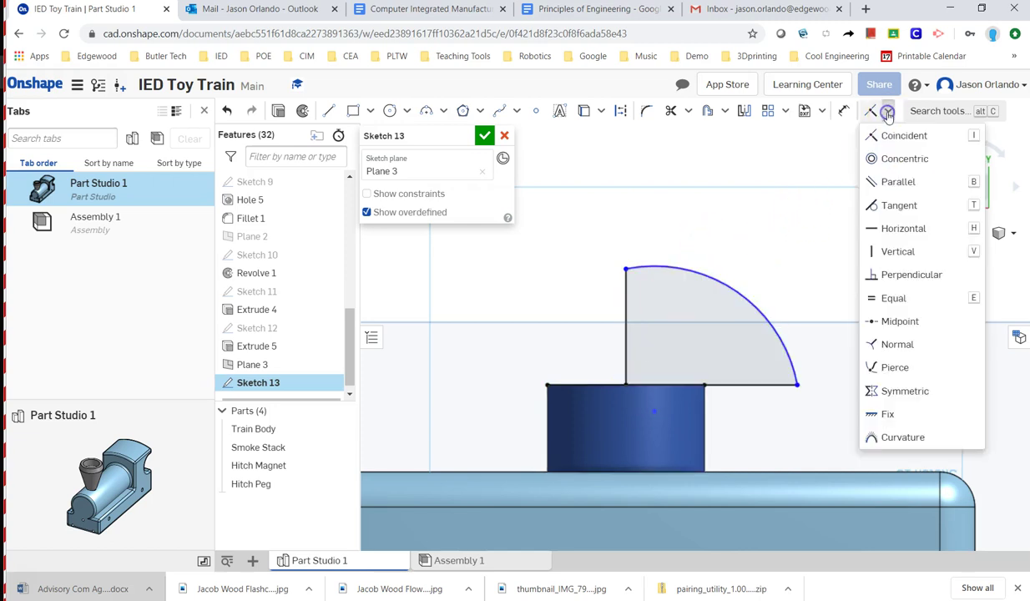
pyautogui.click(887, 249)
pyautogui.click(654, 410)
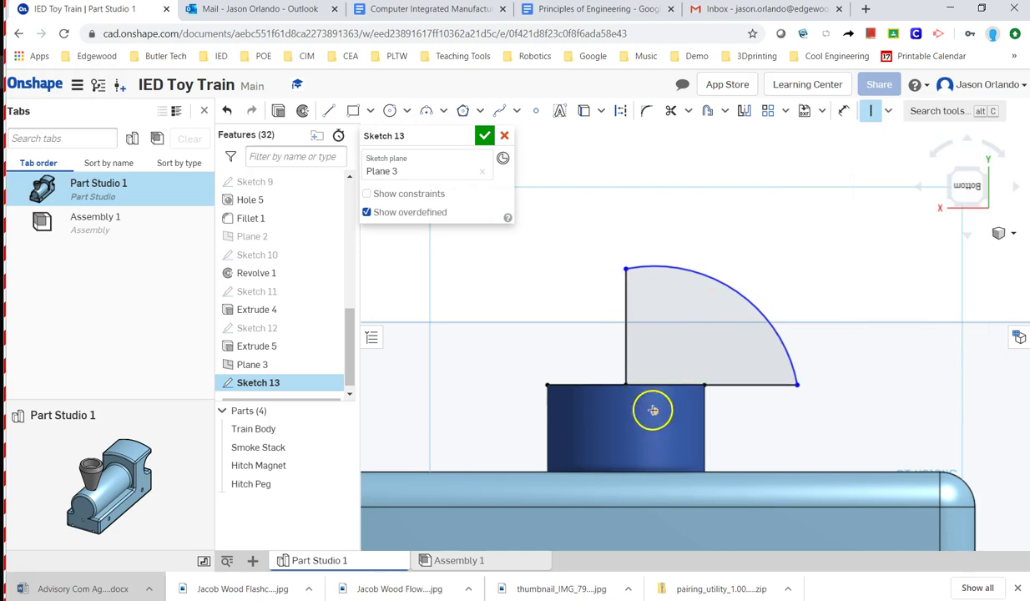
pyautogui.click(711, 339)
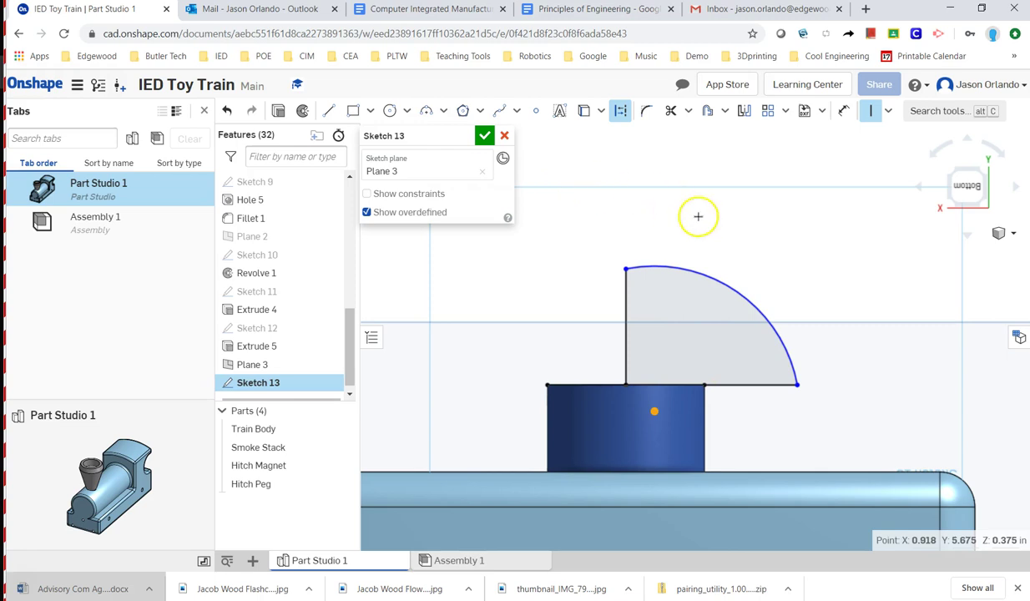
pyautogui.click(624, 341)
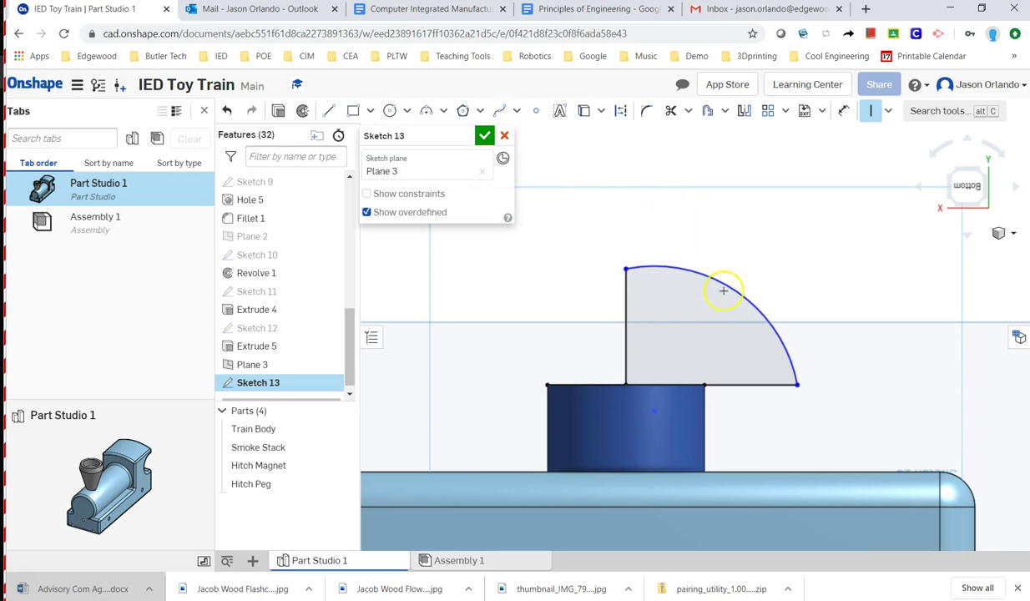
pyautogui.rightClick(753, 227)
pyautogui.press('Escape')
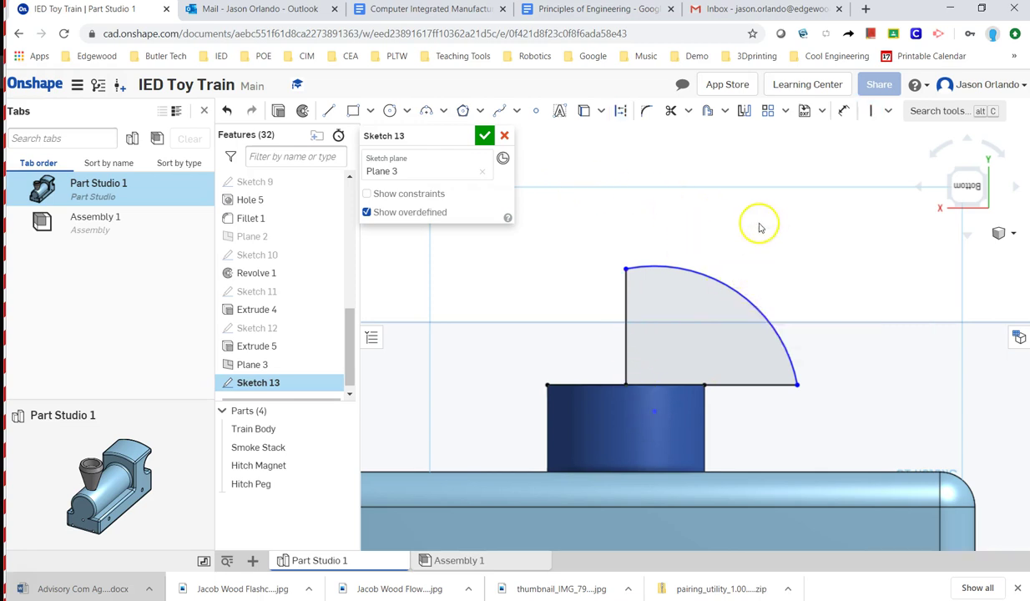
# Make the arc's center point coincident with the profile's vertical line
pyautogui.click(886, 109)
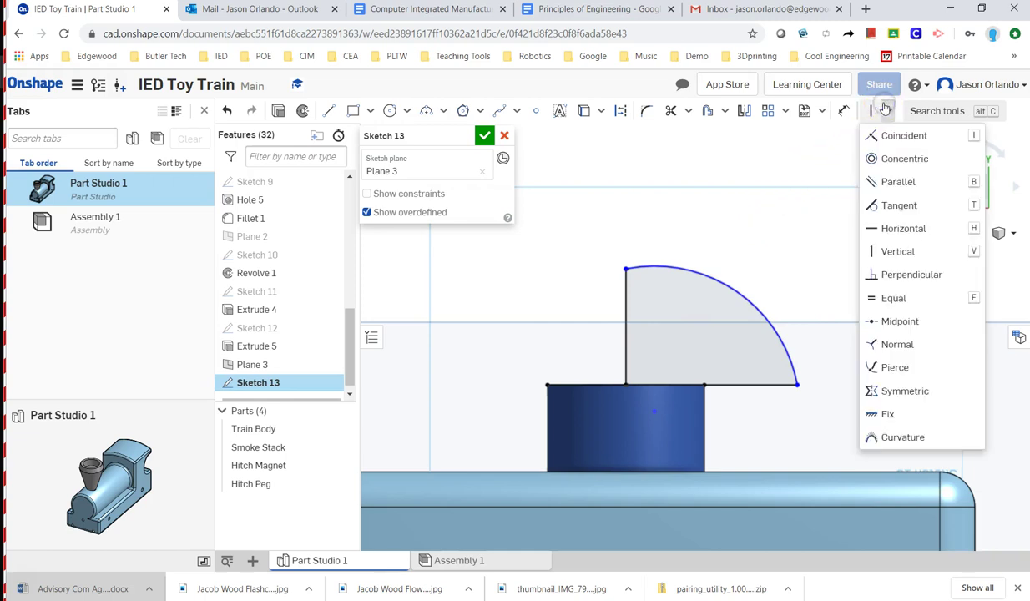
pyautogui.click(901, 136)
pyautogui.click(625, 306)
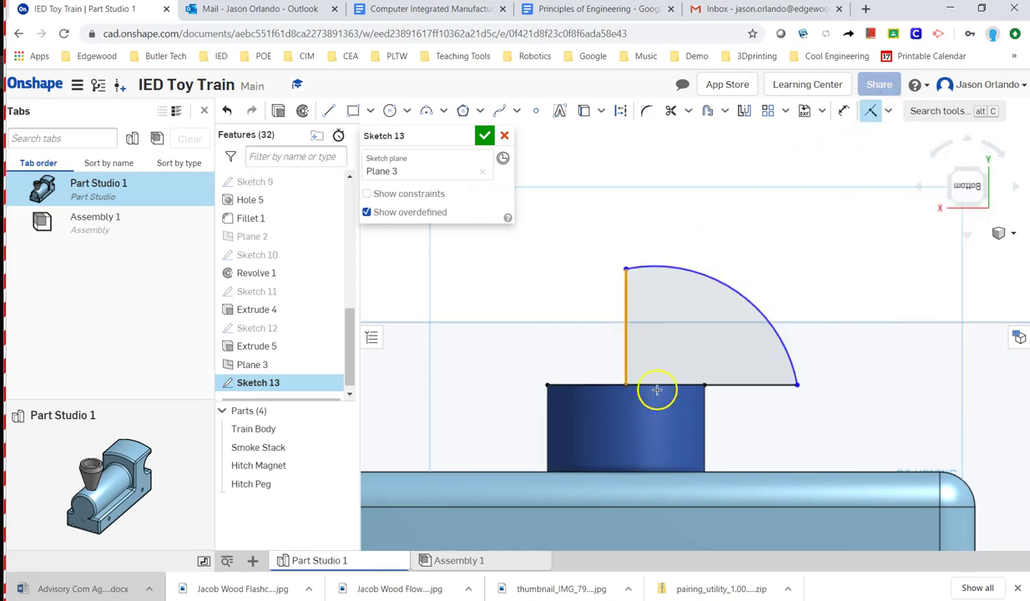
pyautogui.click(626, 409)
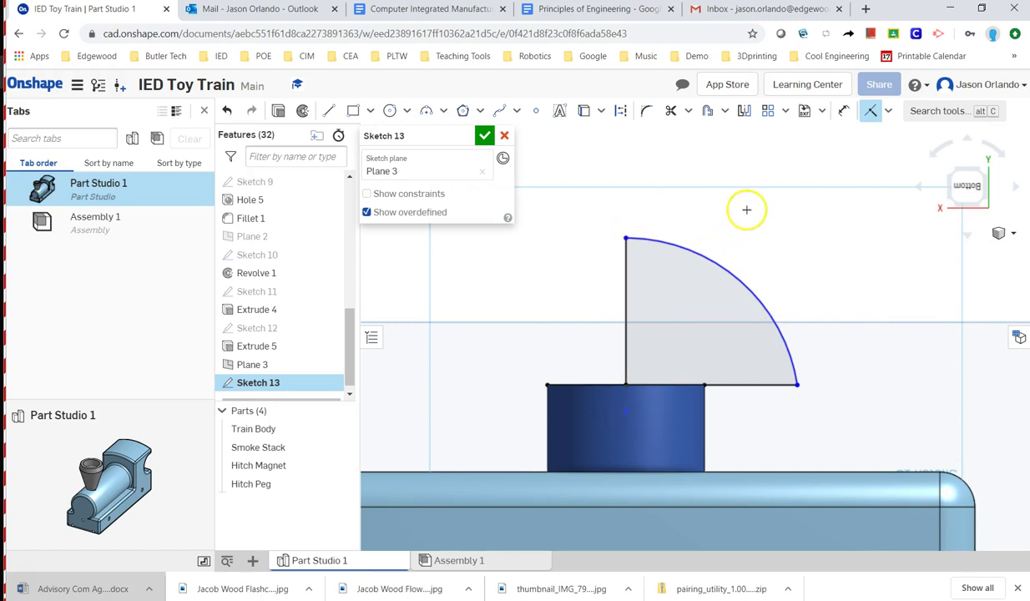
pyautogui.rightClick(746, 212)
pyautogui.press('Escape')
# Try resizing the head profile by moving the arc's upper endpoint toward the projected edge and its outer endpoint outward
pyautogui.click(626, 241)
pyautogui.moveTo(626, 240); pyautogui.dragTo(620, 302)
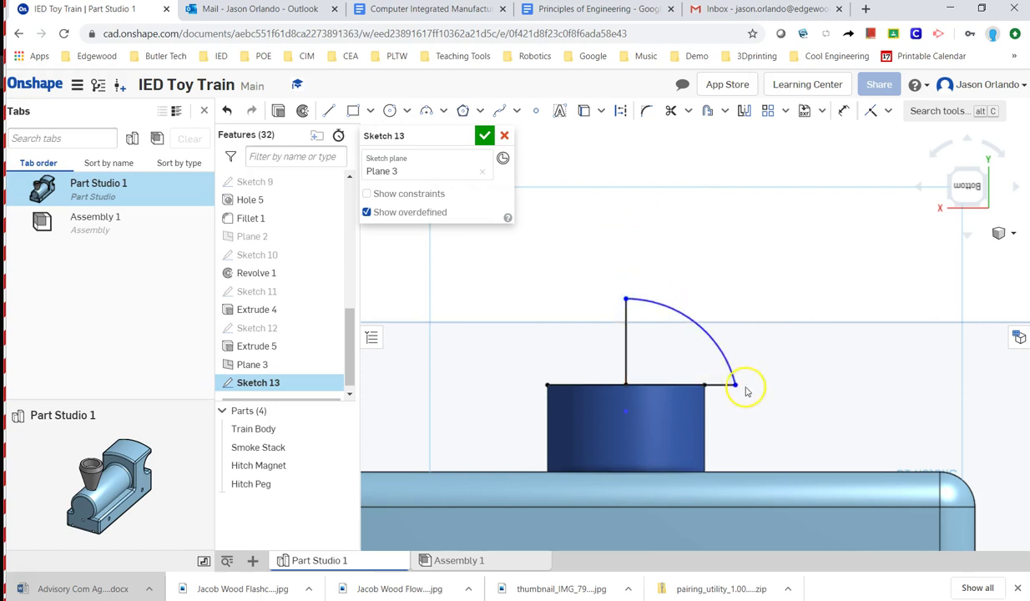
pyautogui.moveTo(736, 386)
pyautogui.mouseDown()
pyautogui.moveTo(793, 380)
pyautogui.moveTo(779, 384)
pyautogui.mouseUp()
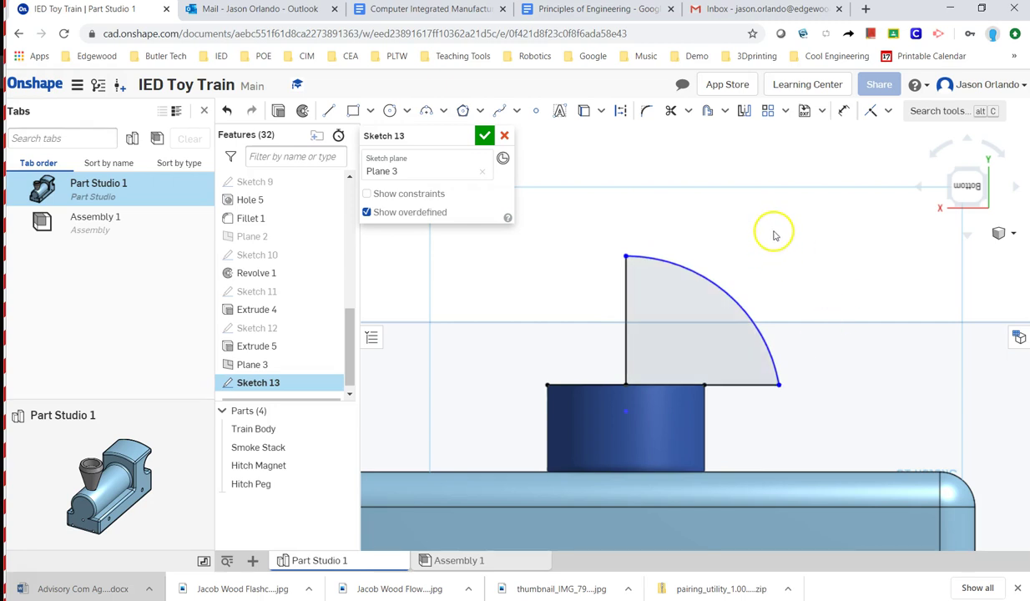
# Consult the Hitch Peg drawing and dimension the profile's vertical line to 0.15 in
pyautogui.hotkey('alt', 'Tab')
pyautogui.scroll(-10, 745, 281)
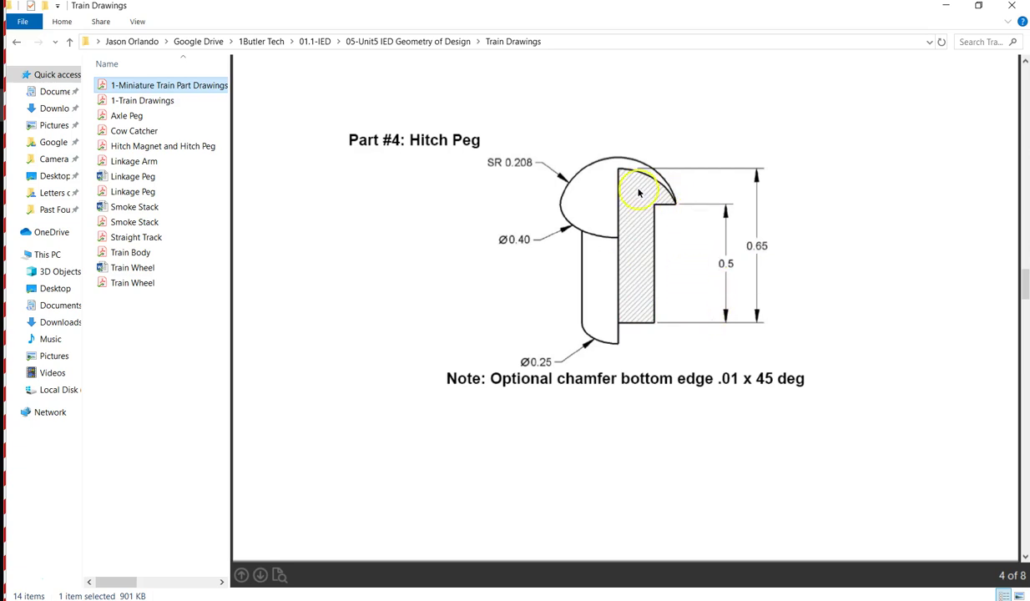
pyautogui.hotkey('alt', 'Tab')
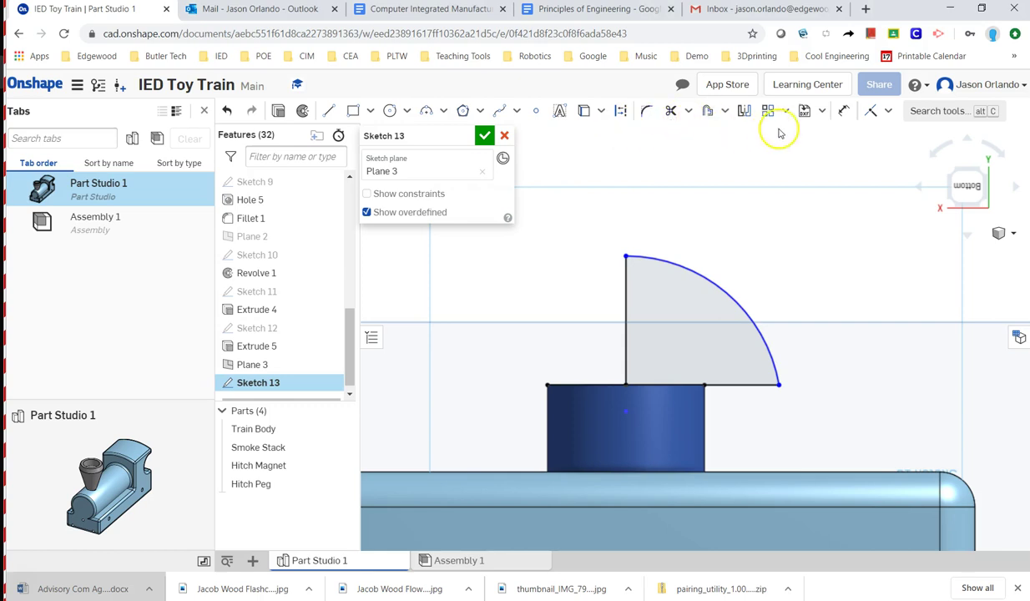
pyautogui.click(848, 111)
pyautogui.click(624, 276)
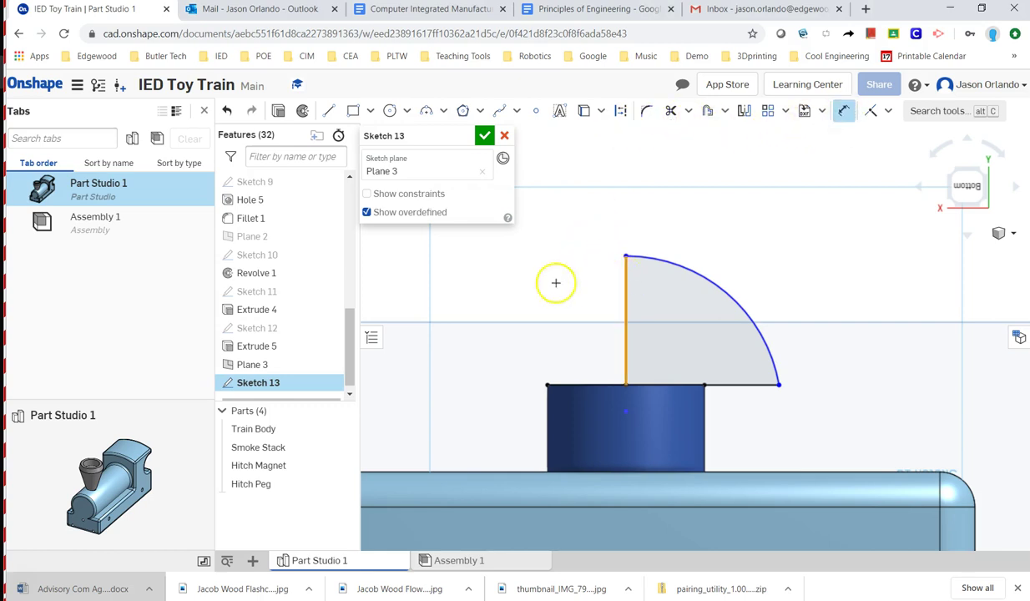
pyautogui.click(463, 320)
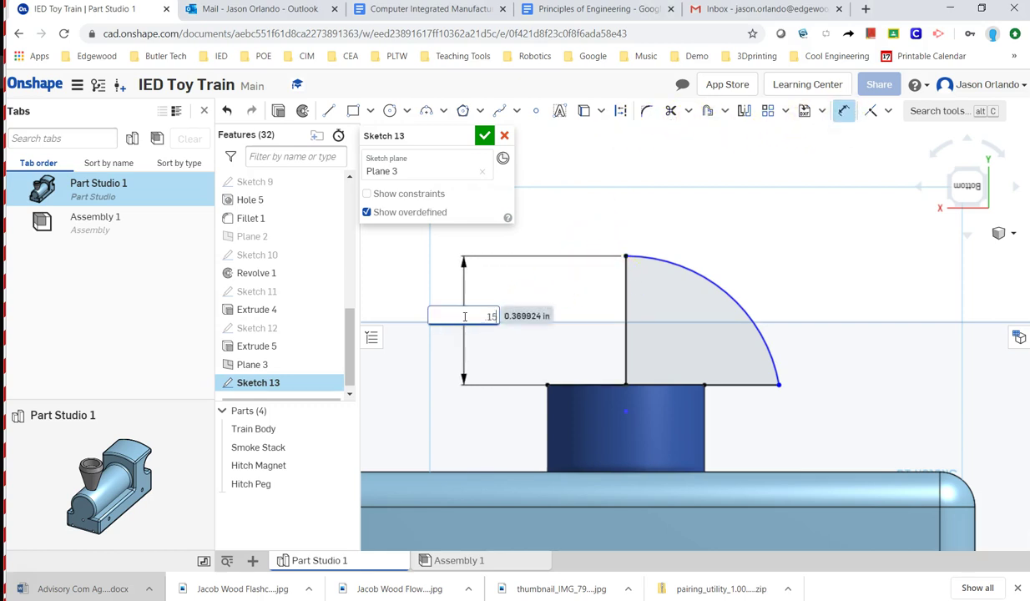
pyautogui.press('Return')
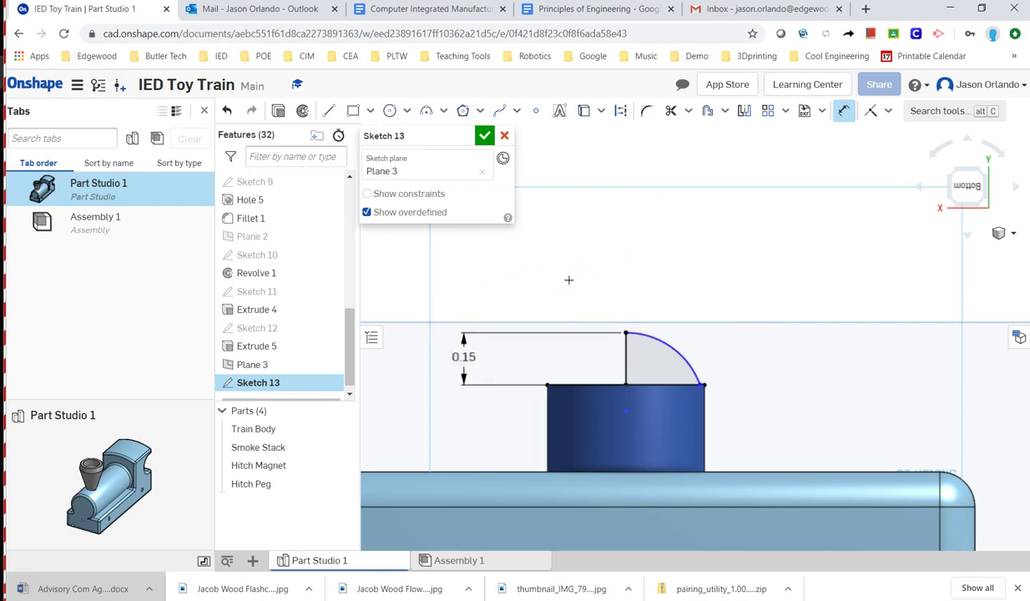
# Try varying the arc's curvature by moving its center point and outer endpoint, undoing and redoing the changes
pyautogui.click(627, 437)
pyautogui.hotkey('ctrl', 'z')
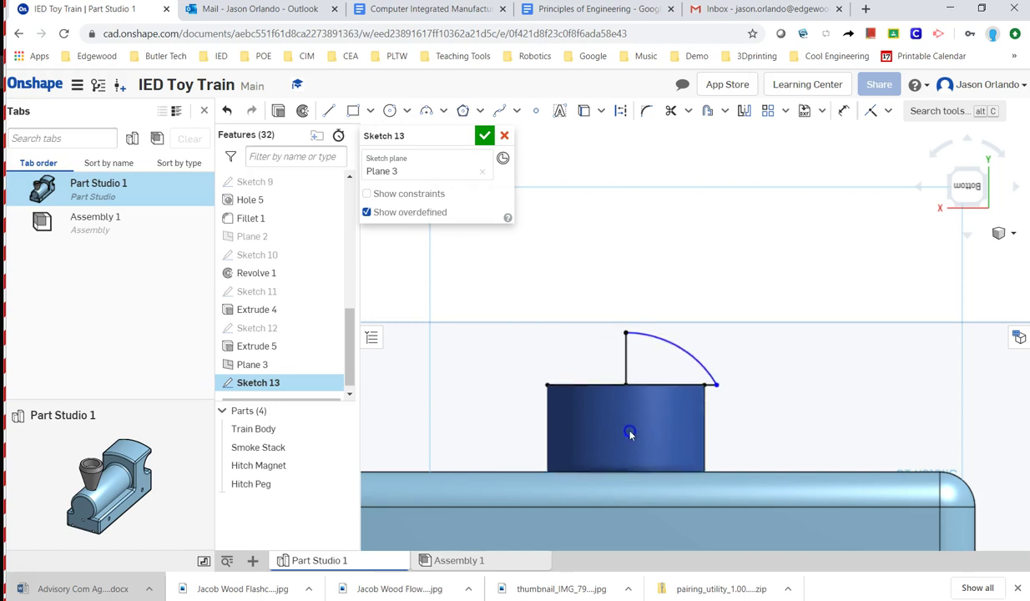
pyautogui.hotkey('ctrl', 'z')
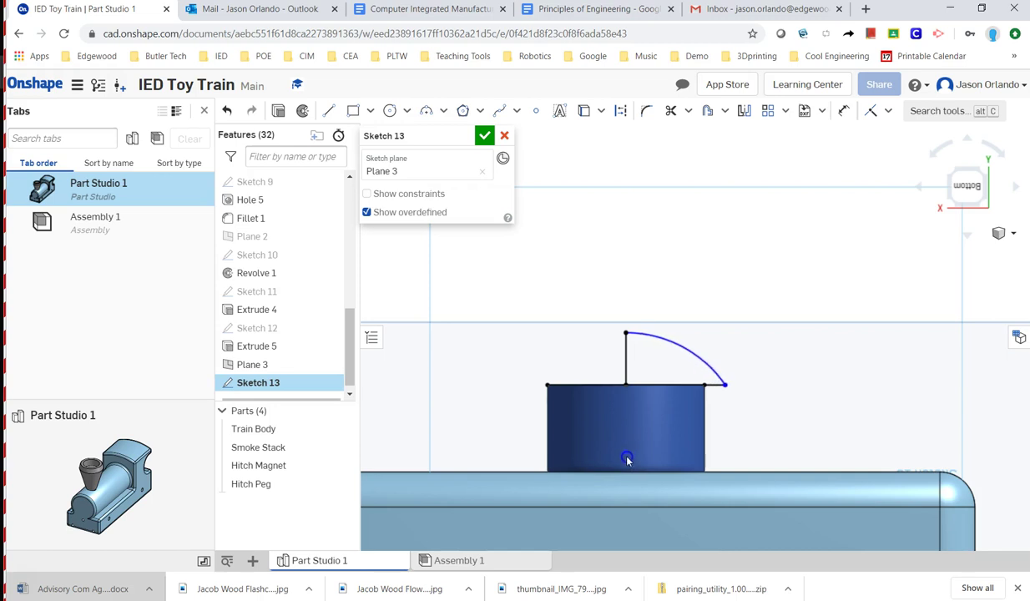
pyautogui.hotkey('ctrl', 'y')
pyautogui.hotkey('ctrl', 'y')
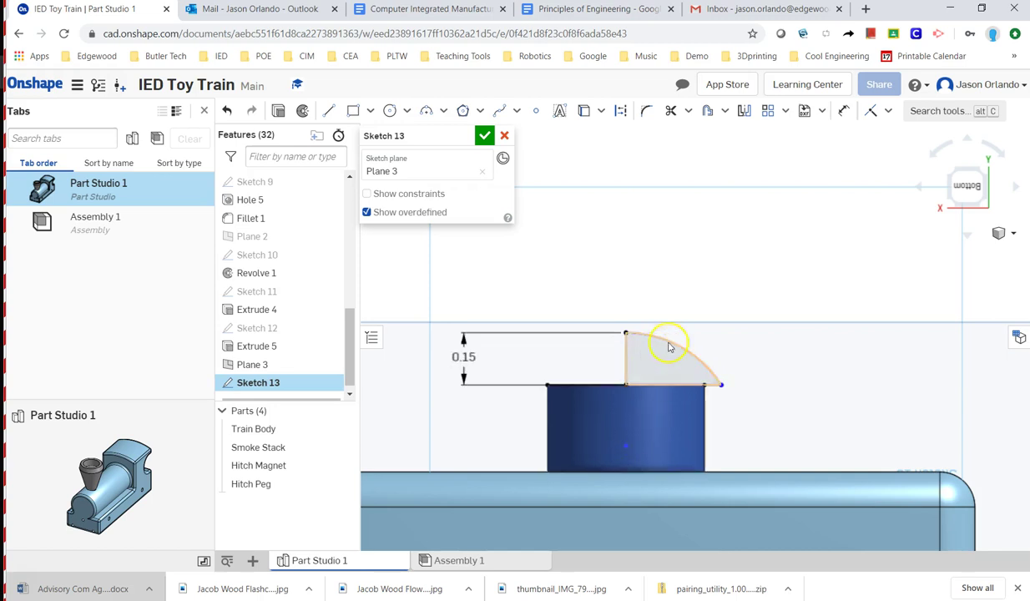
pyautogui.moveTo(723, 294); pyautogui.dragTo(740, 195, button='middle')
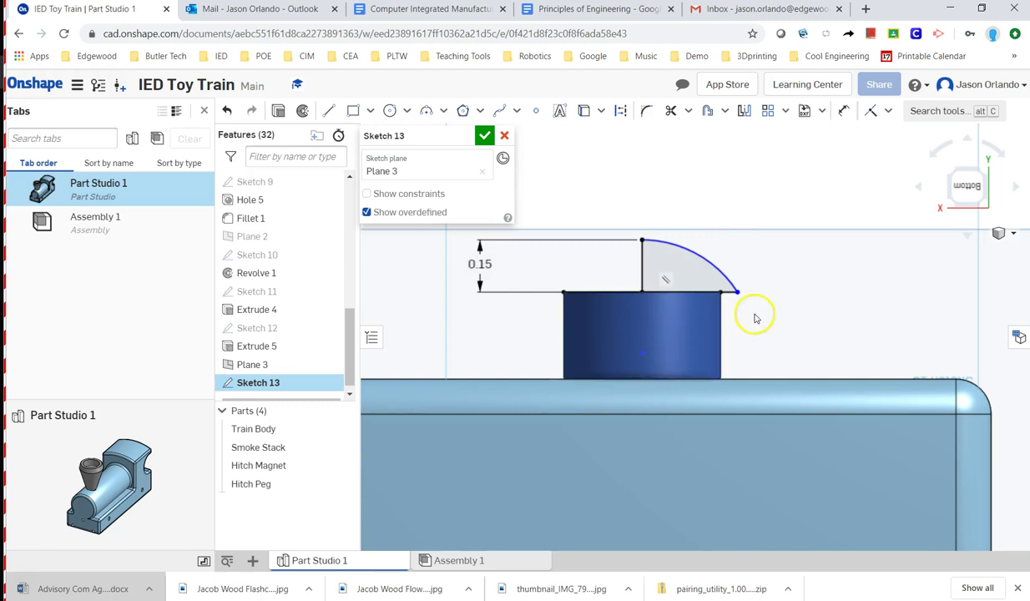
pyautogui.hotkey('ctrl', 'z')
pyautogui.hotkey('ctrl', 'z')
pyautogui.moveTo(755, 298)
pyautogui.mouseDown()
pyautogui.moveTo(821, 296)
pyautogui.moveTo(747, 309)
pyautogui.moveTo(768, 306)
pyautogui.mouseUp()
# Check the head radius in the Hitch Peg drawing and dimension the arc's radius to 0.208 in
pyautogui.hotkey('alt', 'Tab')
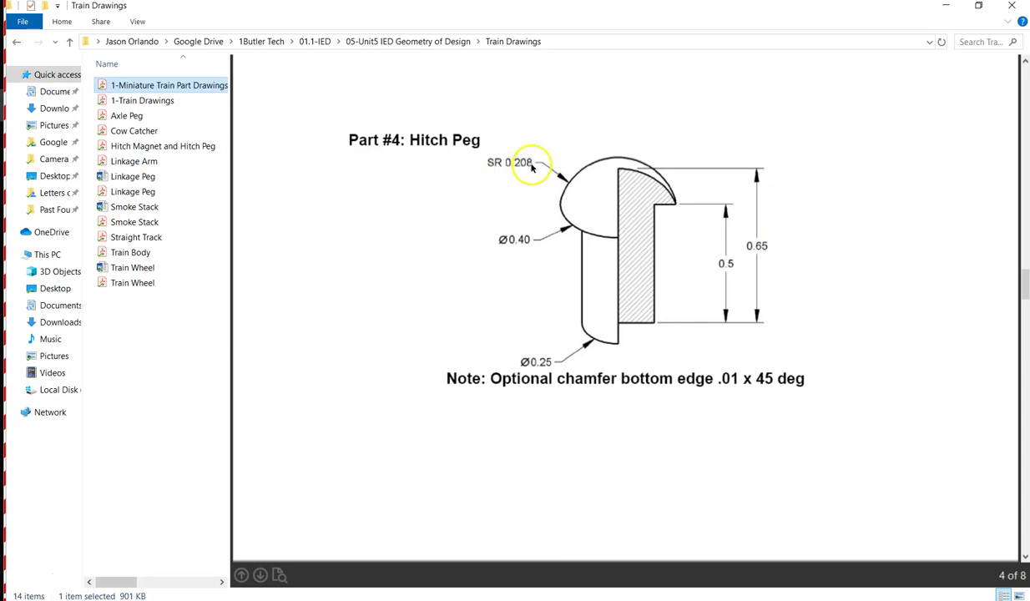
pyautogui.hotkey('alt', 'Tab')
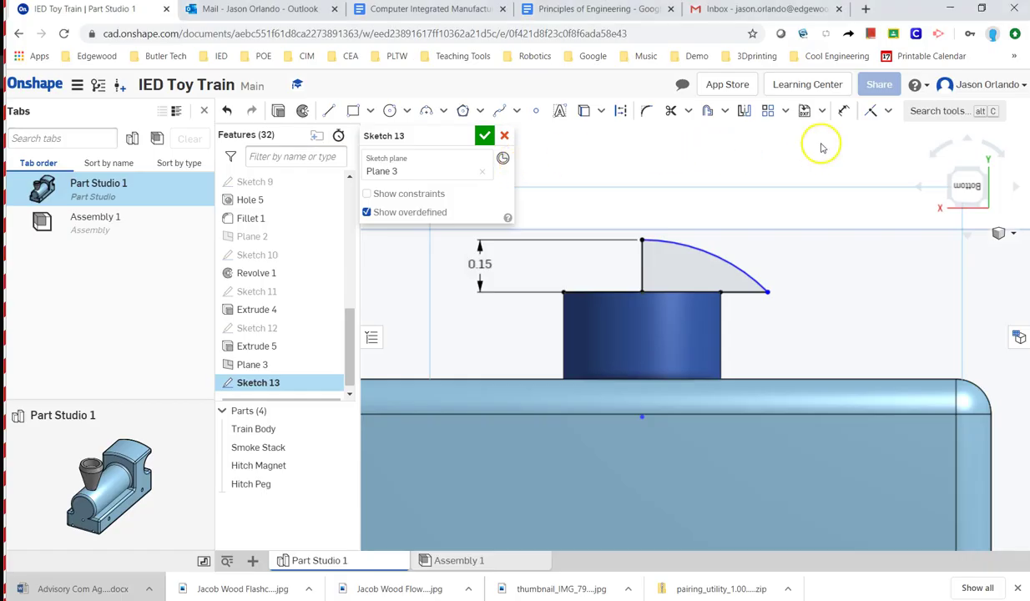
pyautogui.click(843, 110)
pyautogui.click(738, 262)
pyautogui.click(758, 208)
pyautogui.write('.20')
pyautogui.write('8')
pyautogui.press('Return')
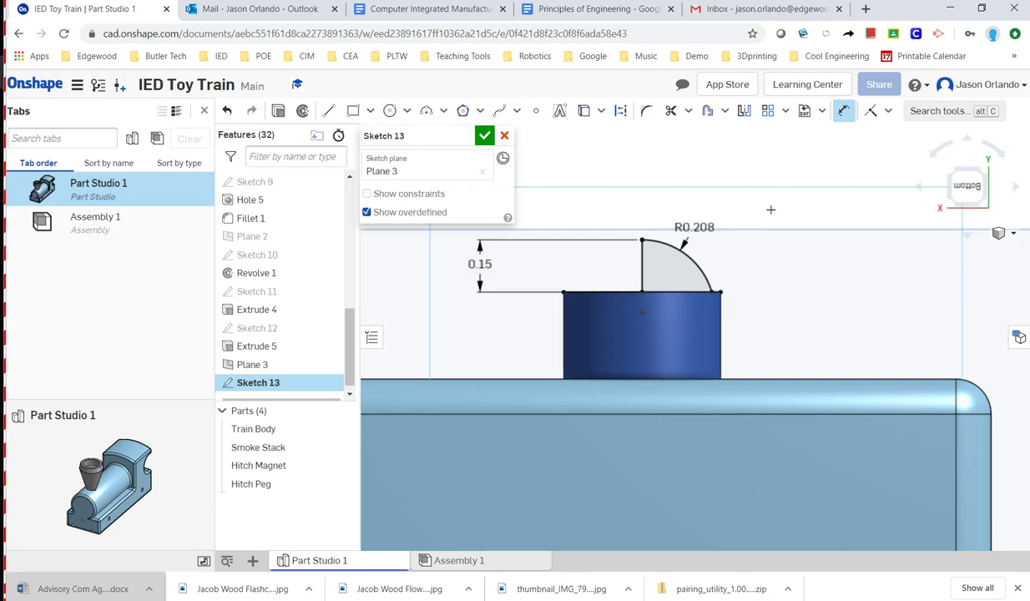
# Compare the dimensioned head profile with the Hitch Peg drawing and finish the sketch
pyautogui.hotkey('alt', 'Tab')
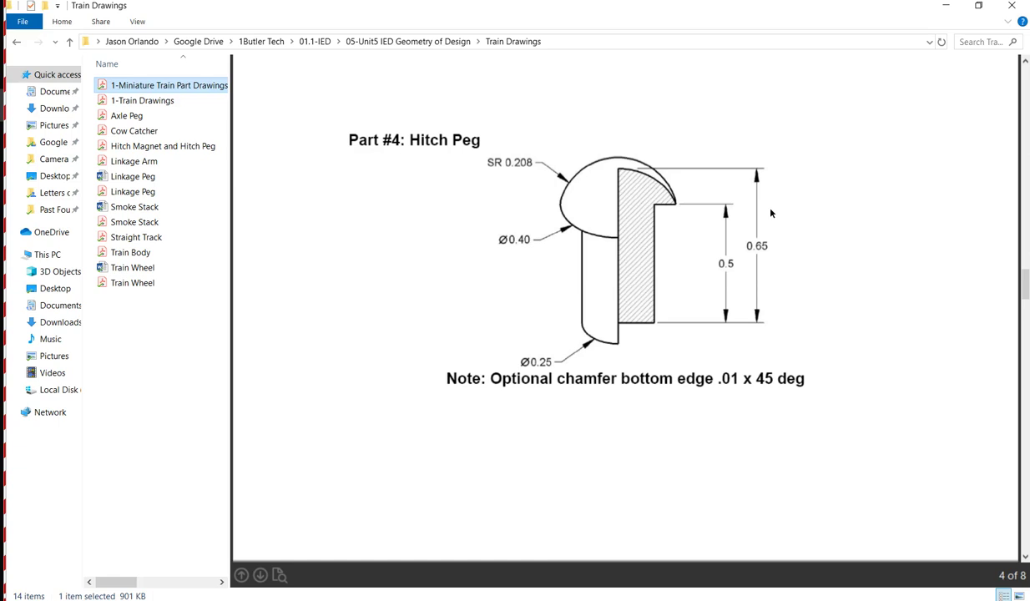
pyautogui.hotkey('alt', 'Tab')
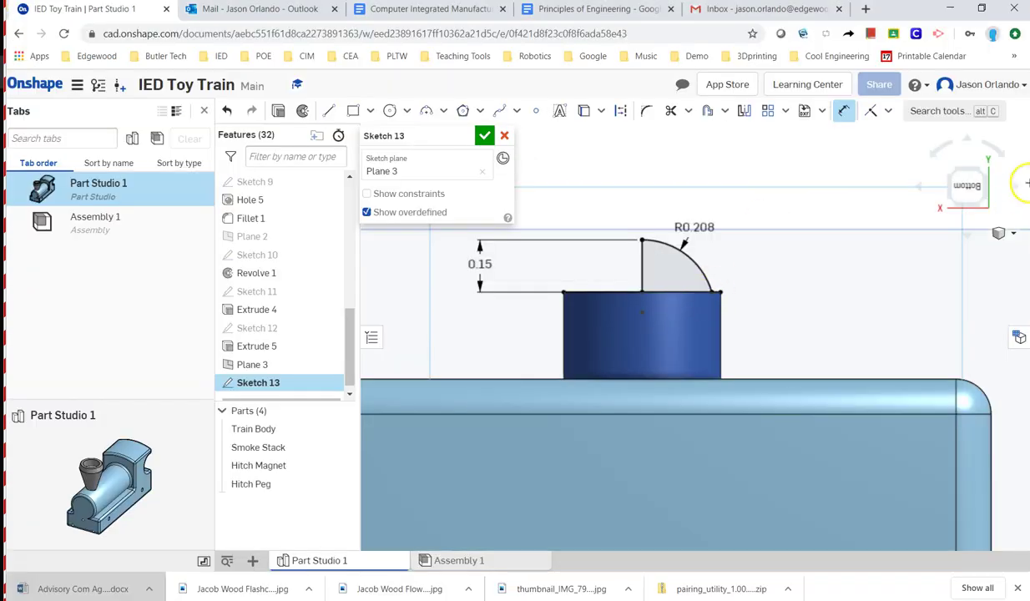
pyautogui.scroll(-1, 433, 338)
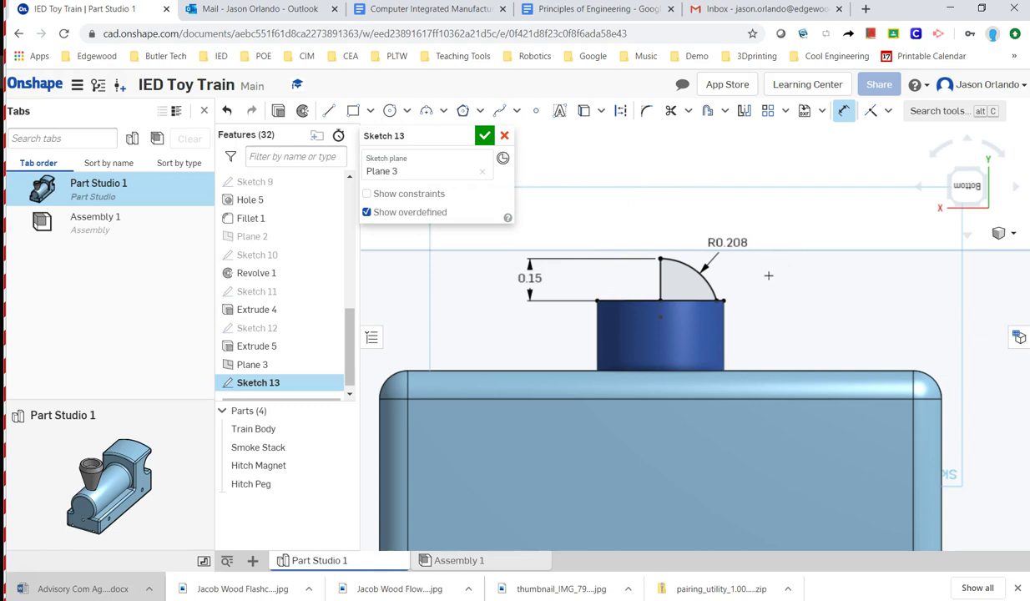
pyautogui.click(703, 278)
pyautogui.hotkey('alt', 'Tab')
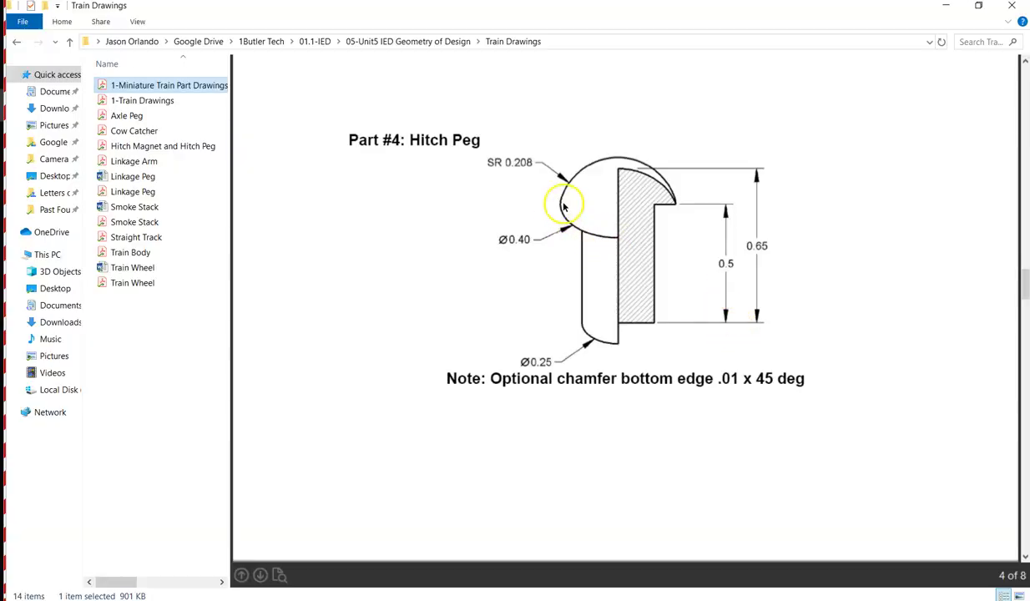
pyautogui.hotkey('alt', 'Tab')
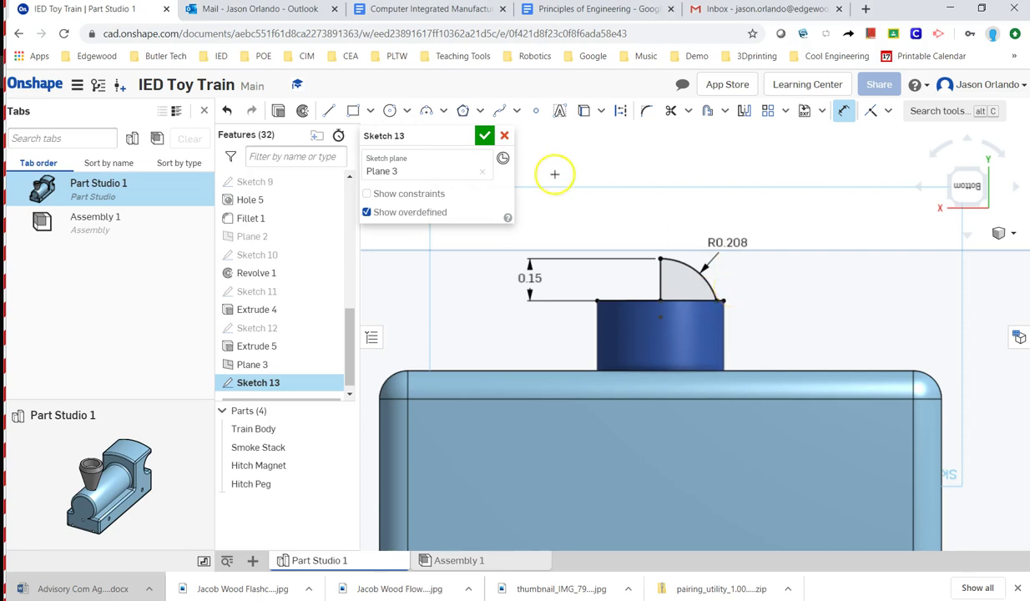
pyautogui.click(487, 135)
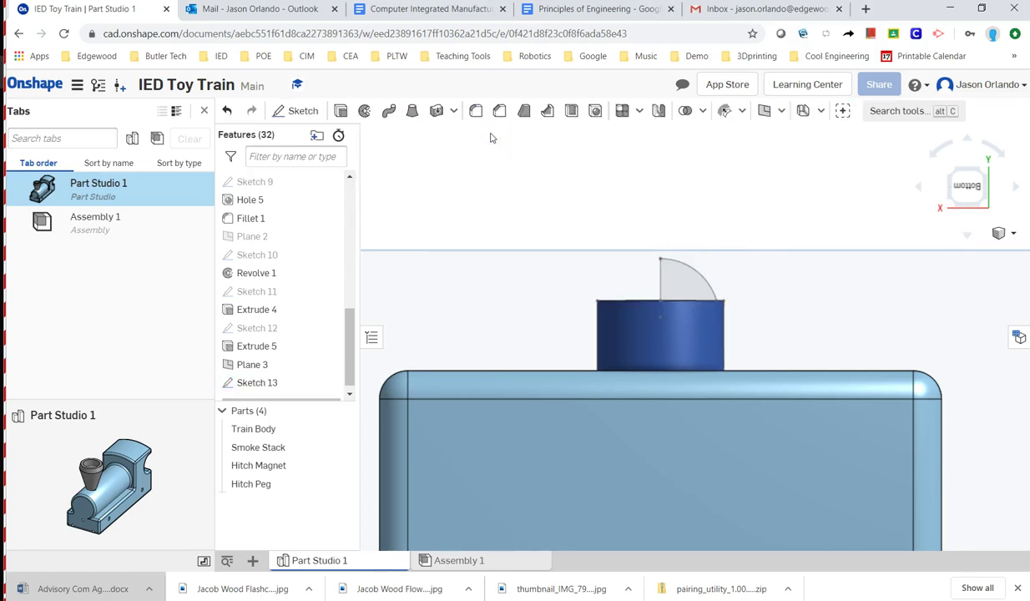
# Revolve the head profile a full turn about its vertical line, using Add with the Hitch Peg as merge scope
pyautogui.click(366, 114)
pyautogui.click(365, 114)
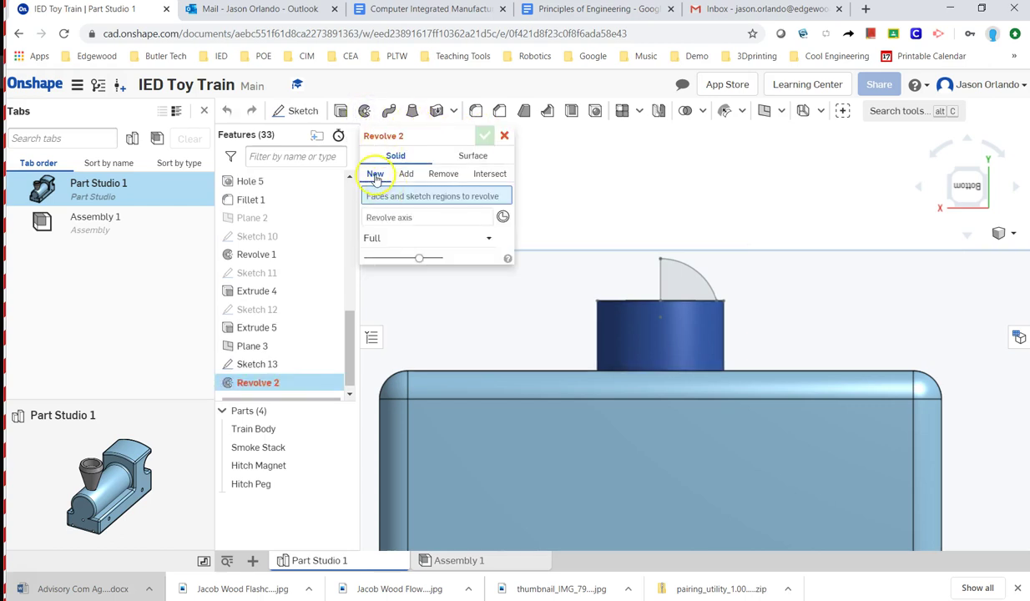
pyautogui.click(406, 174)
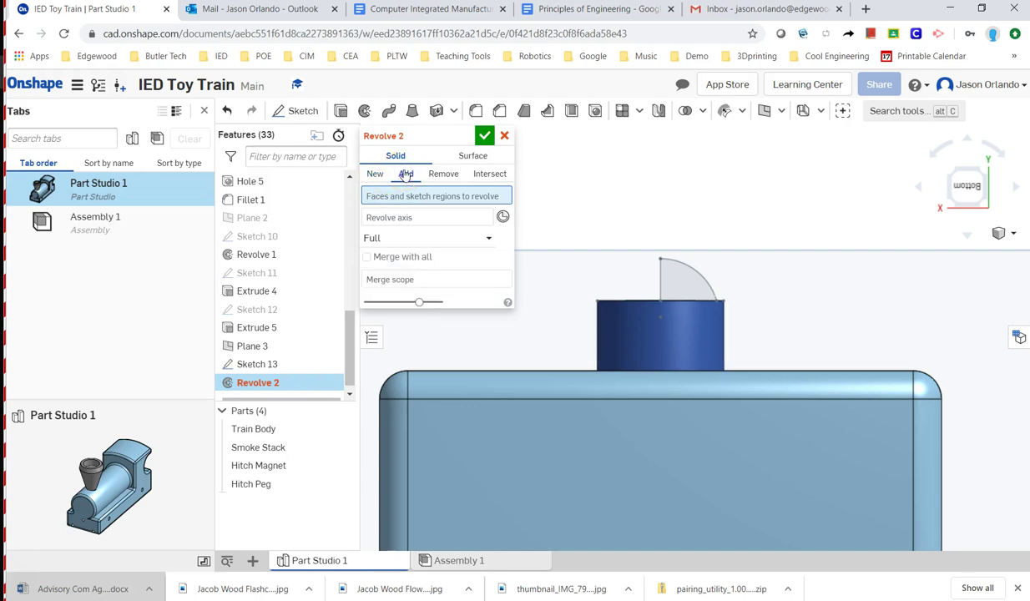
pyautogui.click(402, 283)
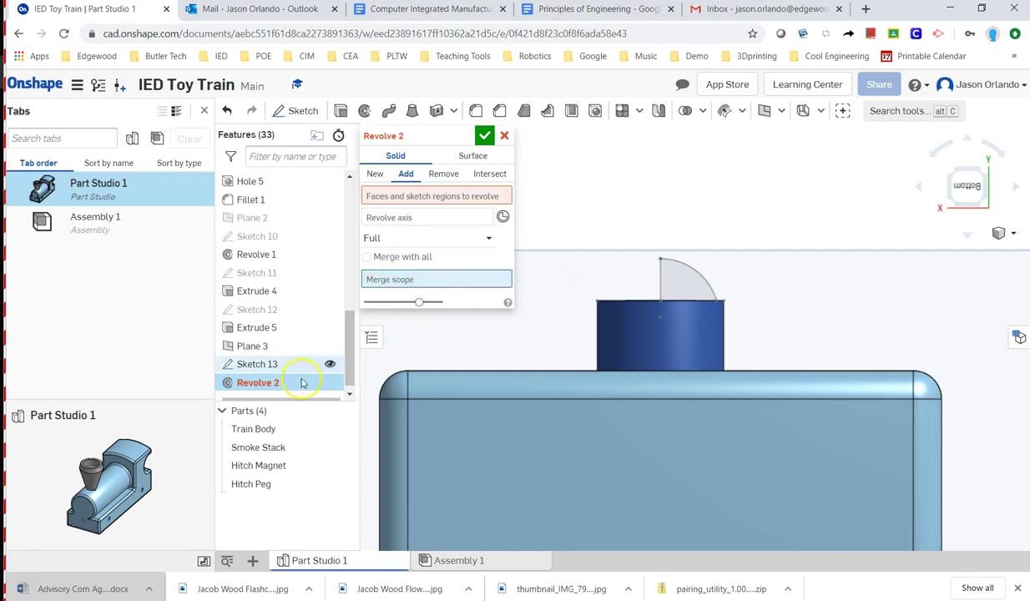
pyautogui.click(262, 484)
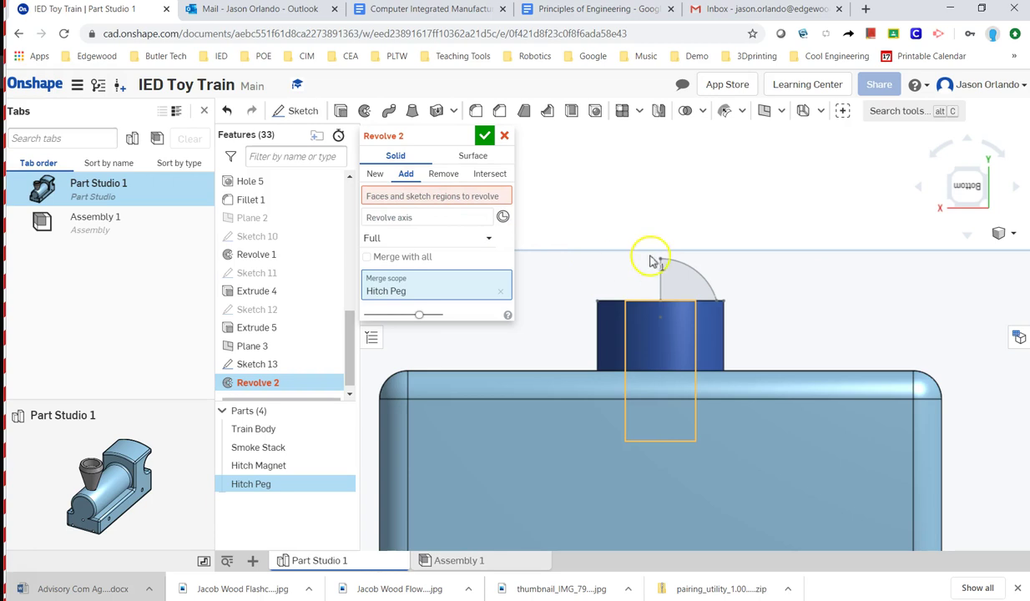
pyautogui.click(429, 196)
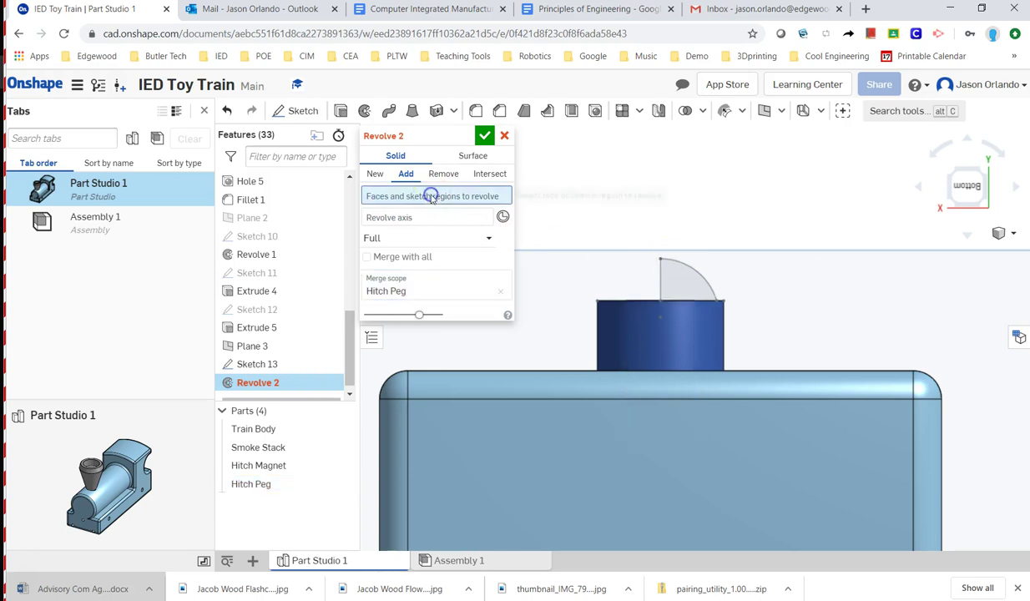
pyautogui.click(696, 274)
pyautogui.click(393, 233)
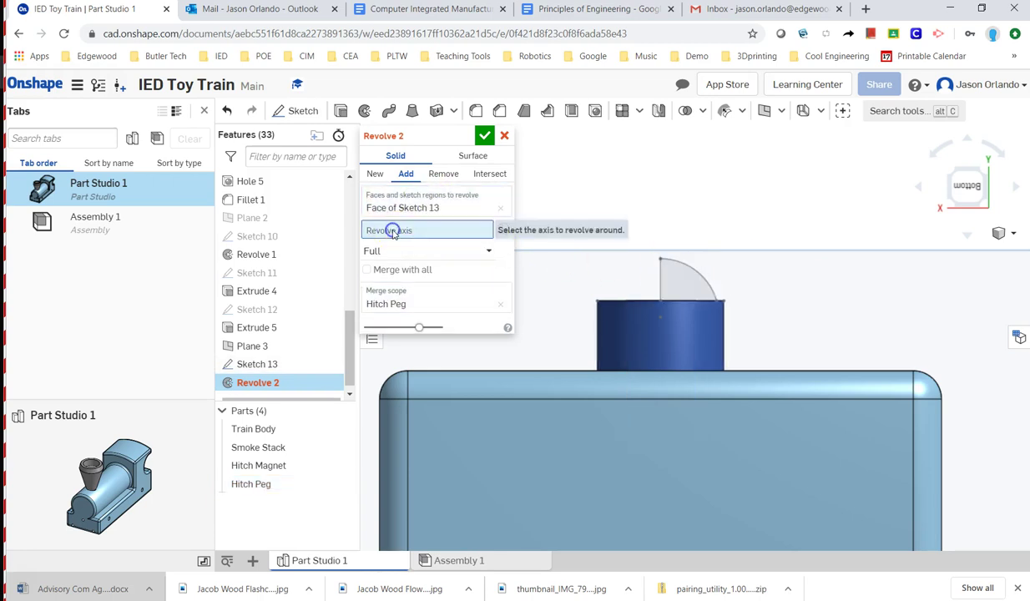
pyautogui.click(663, 272)
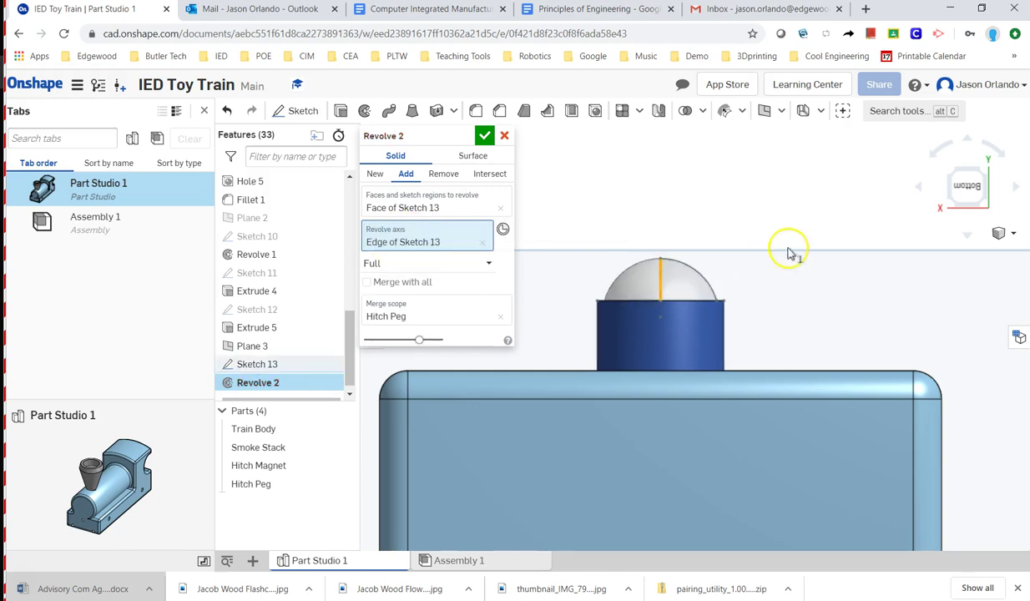
pyautogui.moveTo(788, 253); pyautogui.dragTo(801, 268, button='right')
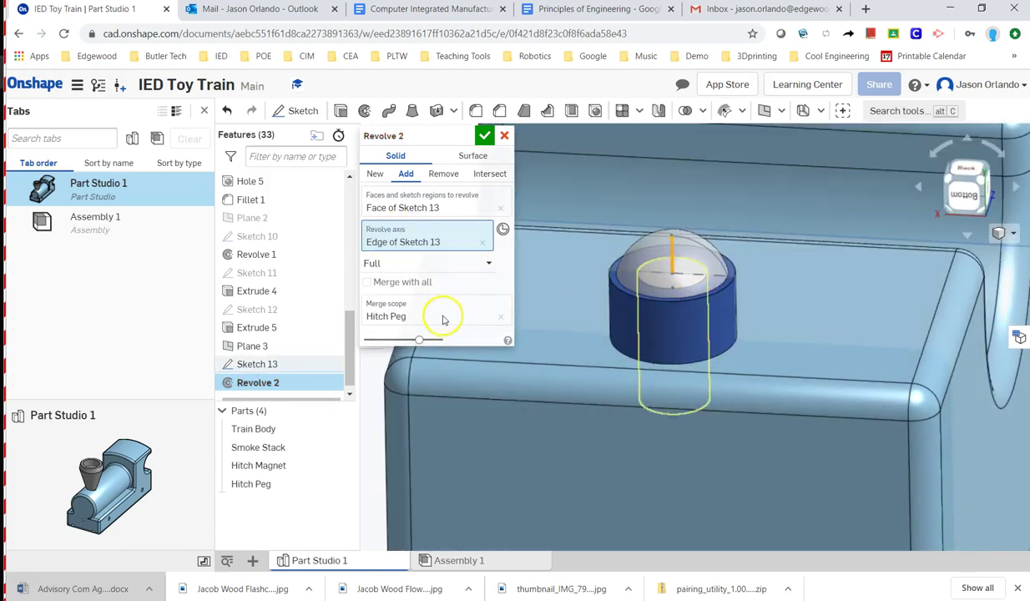
pyautogui.click(484, 135)
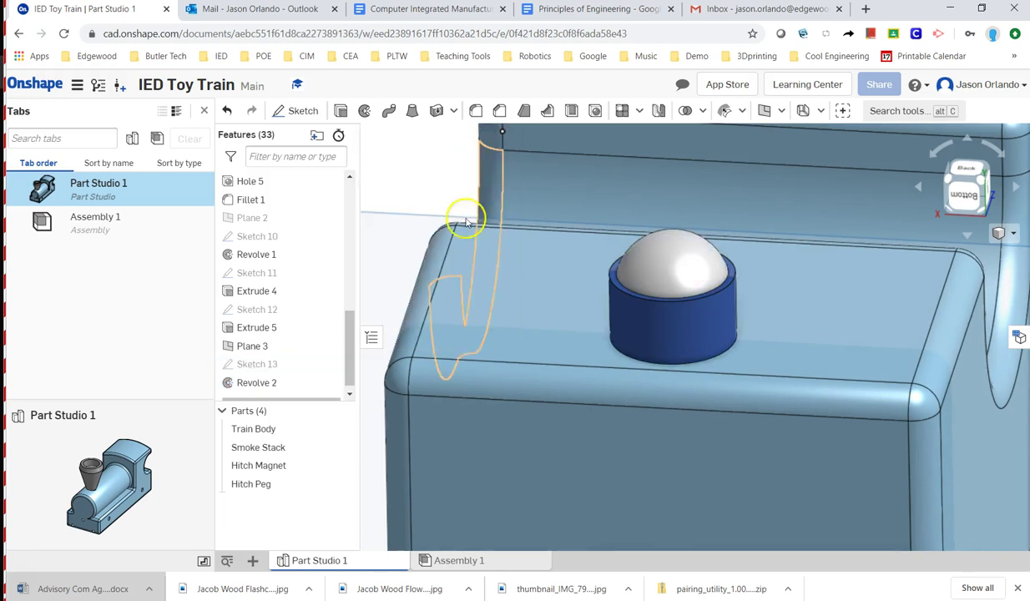
# Set the Hitch Peg's appearance to the salmon palette color E1927A
pyautogui.scroll(-5, 609, 234)
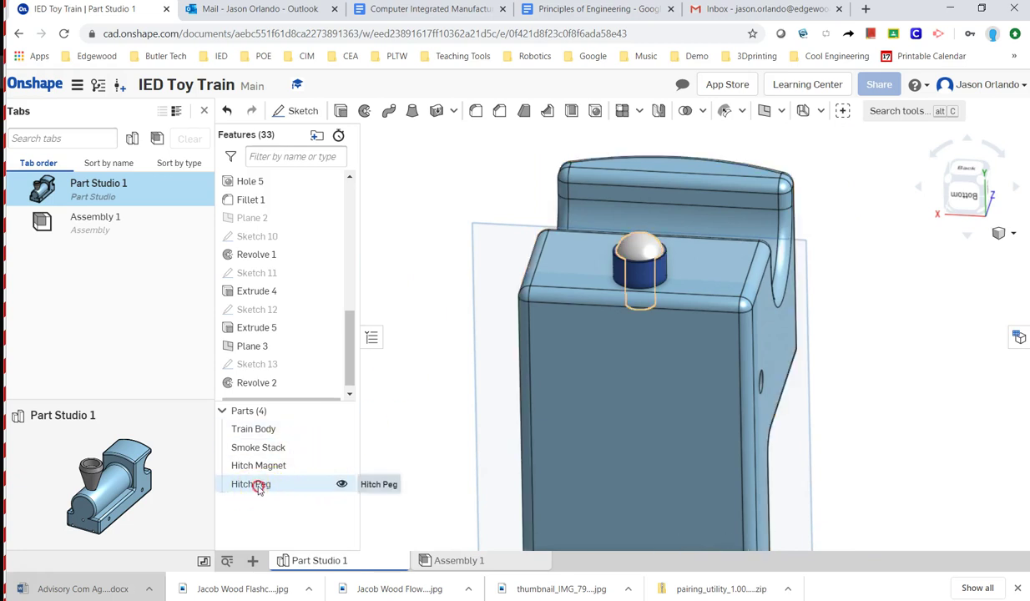
pyautogui.rightClick(259, 488)
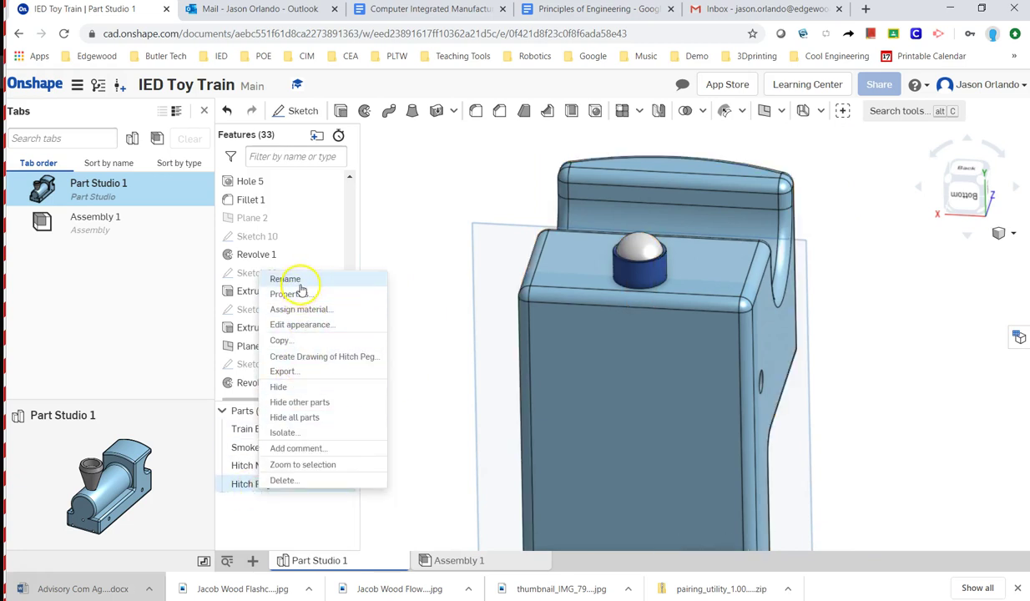
pyautogui.click(299, 324)
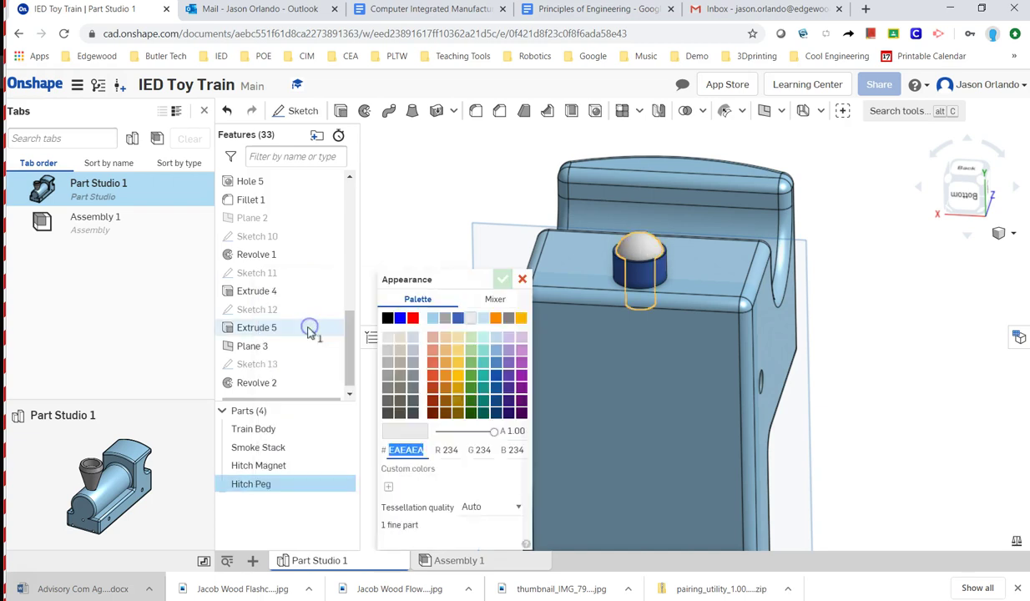
pyautogui.click(436, 354)
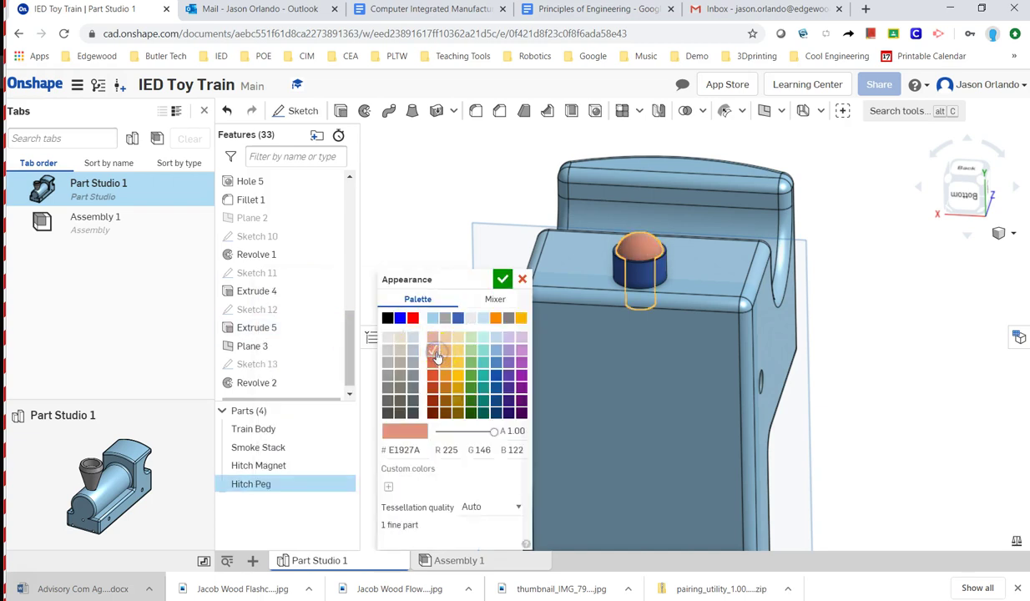
pyautogui.click(502, 278)
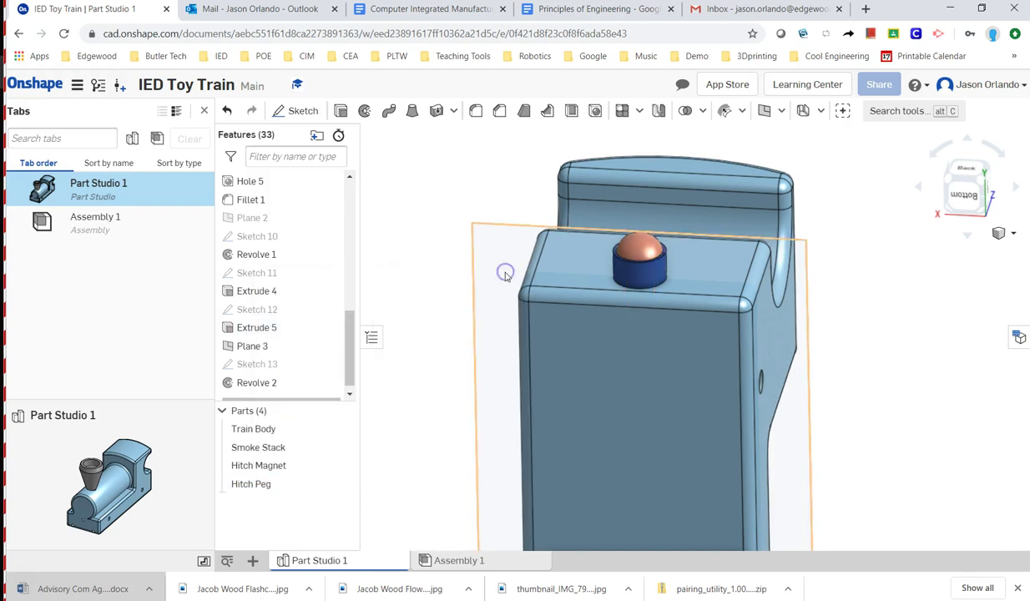
# Assign the material Steel Class 8.8 from the Onshape Material Library to the Hitch Peg
pyautogui.rightClick(268, 491)
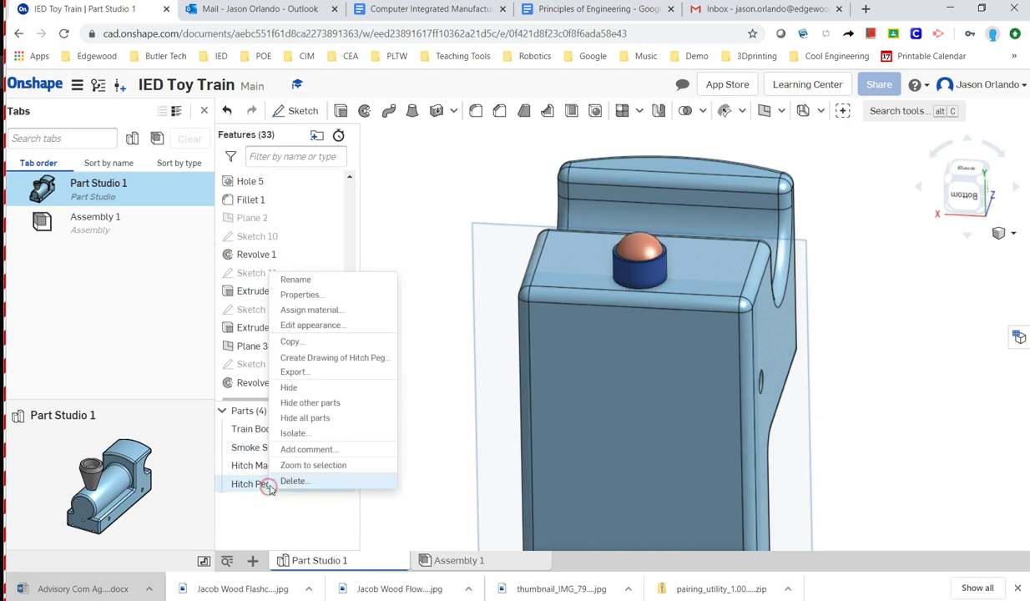
pyautogui.click(331, 311)
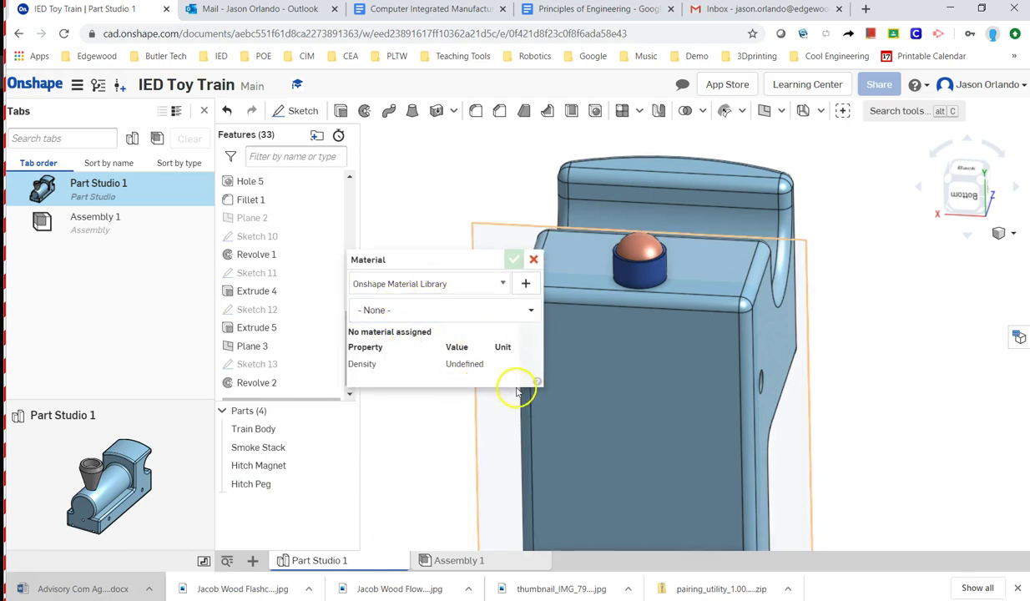
pyautogui.click(456, 311)
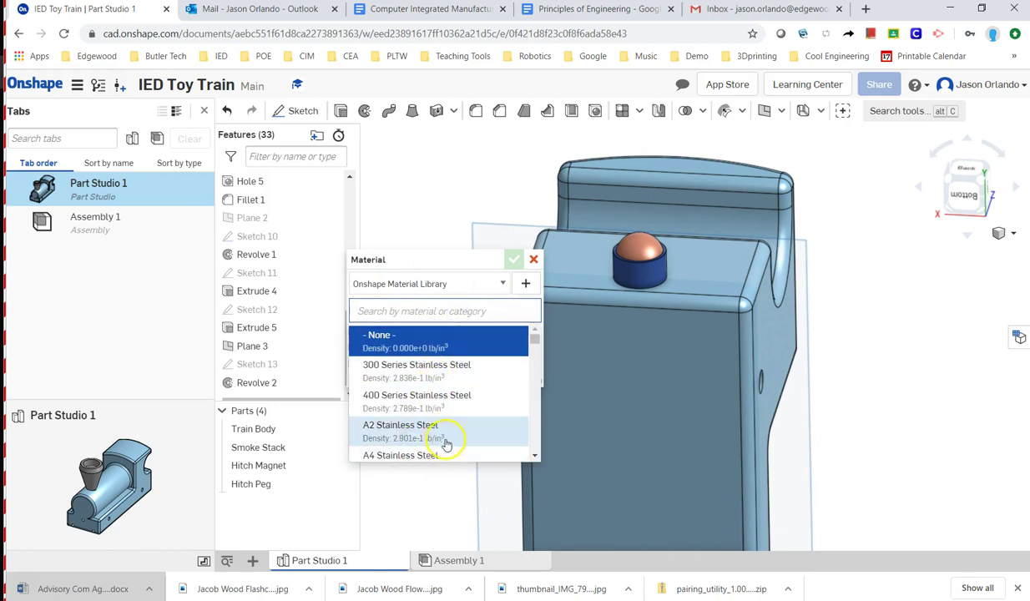
pyautogui.scroll(-3, 447, 434)
pyautogui.scroll(-2, 462, 407)
pyautogui.scroll(-5, 473, 426)
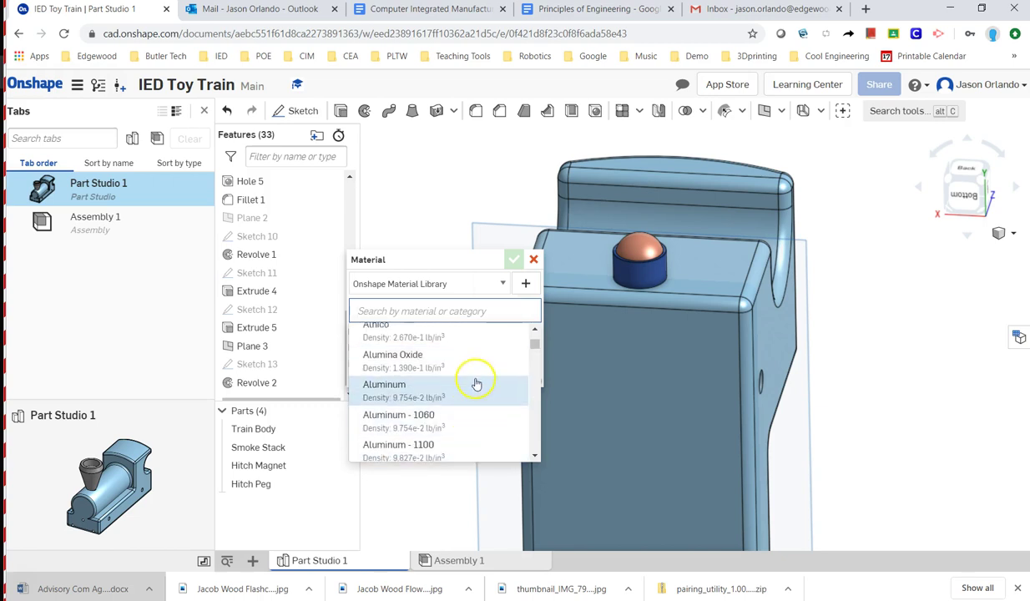
pyautogui.scroll(-6, 479, 388)
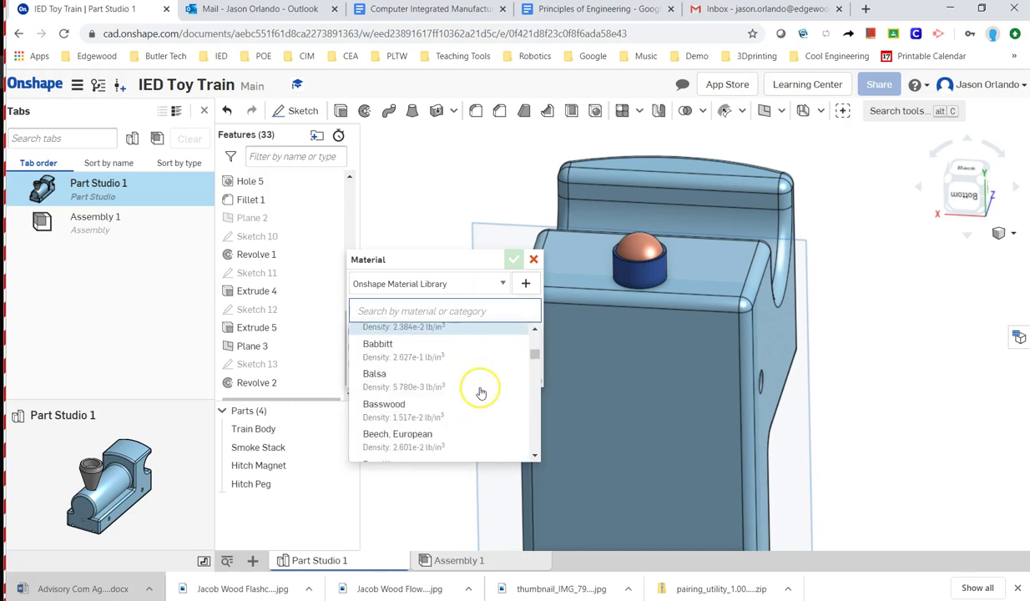
pyautogui.scroll(-5, 481, 393)
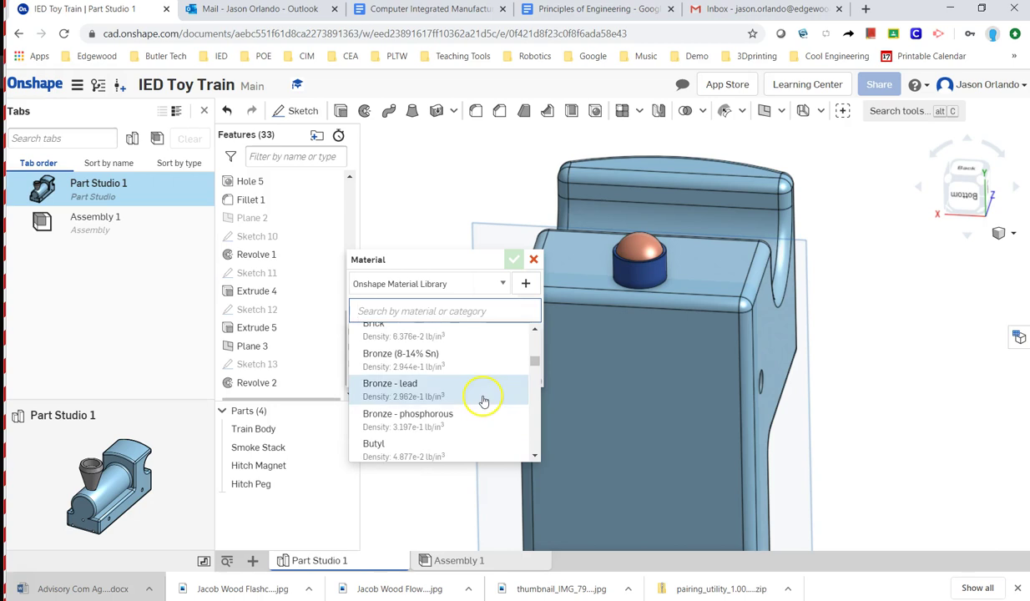
pyautogui.scroll(-2, 482, 403)
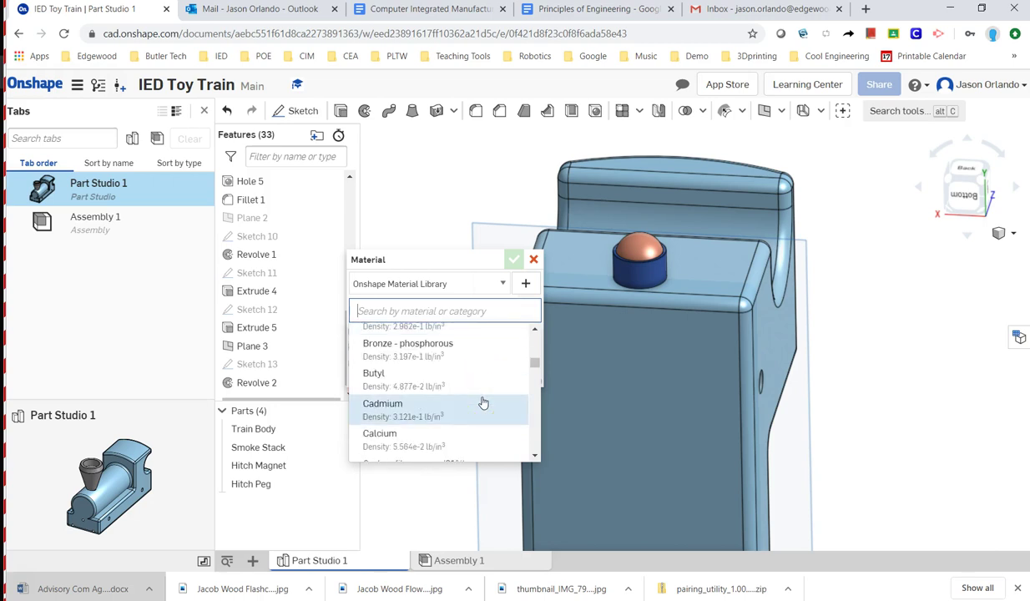
pyautogui.scroll(-8, 482, 403)
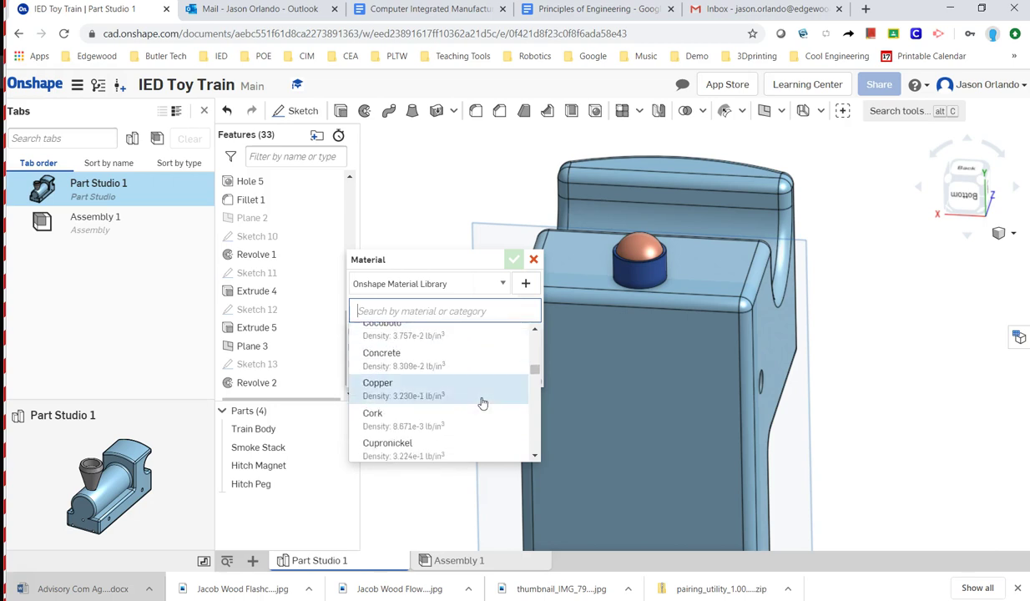
pyautogui.scroll(-10, 482, 403)
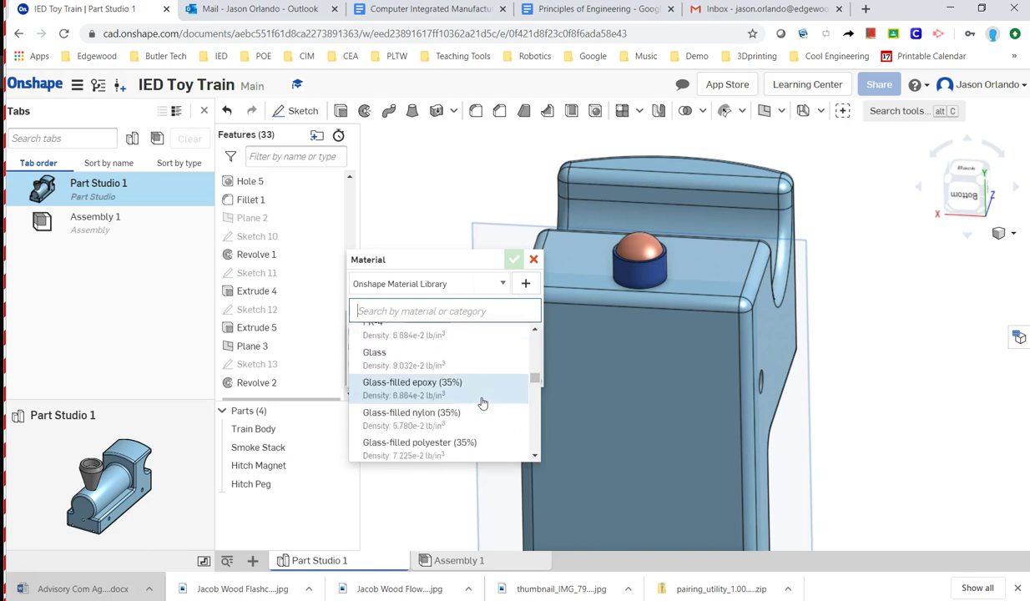
pyautogui.scroll(-10, 483, 403)
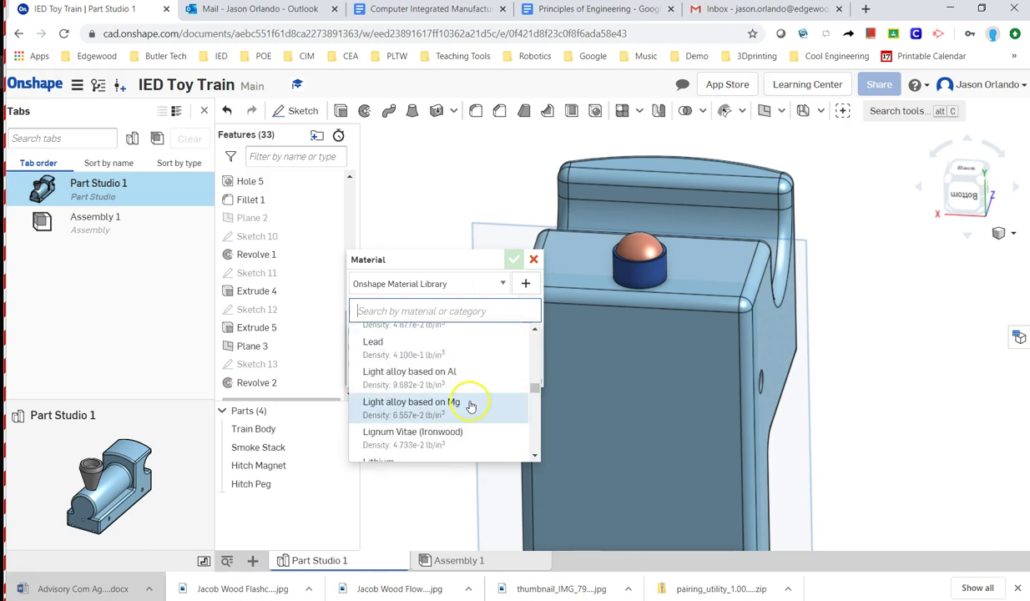
pyautogui.write('steel')
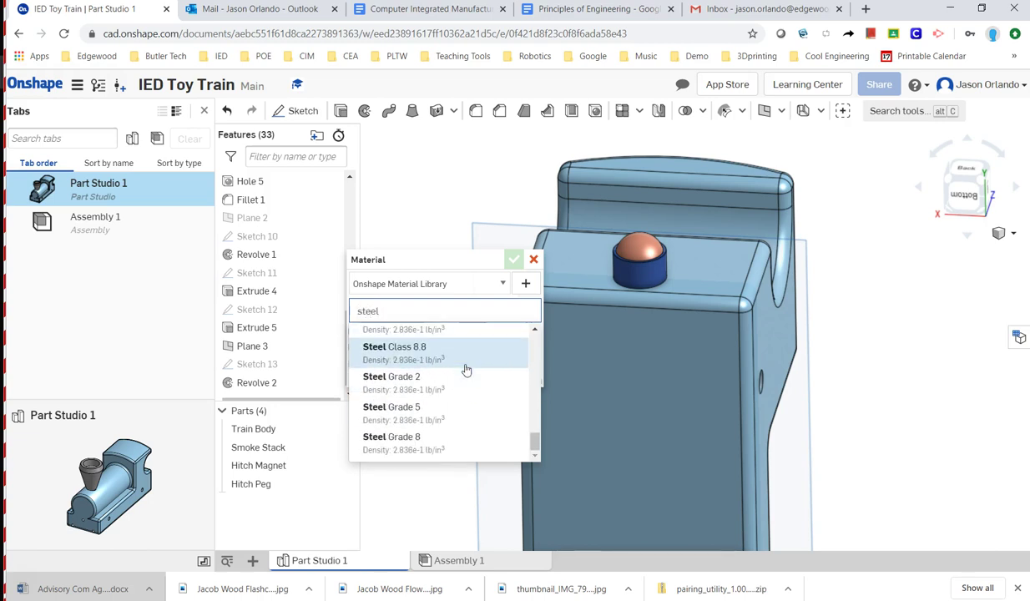
pyautogui.click(449, 356)
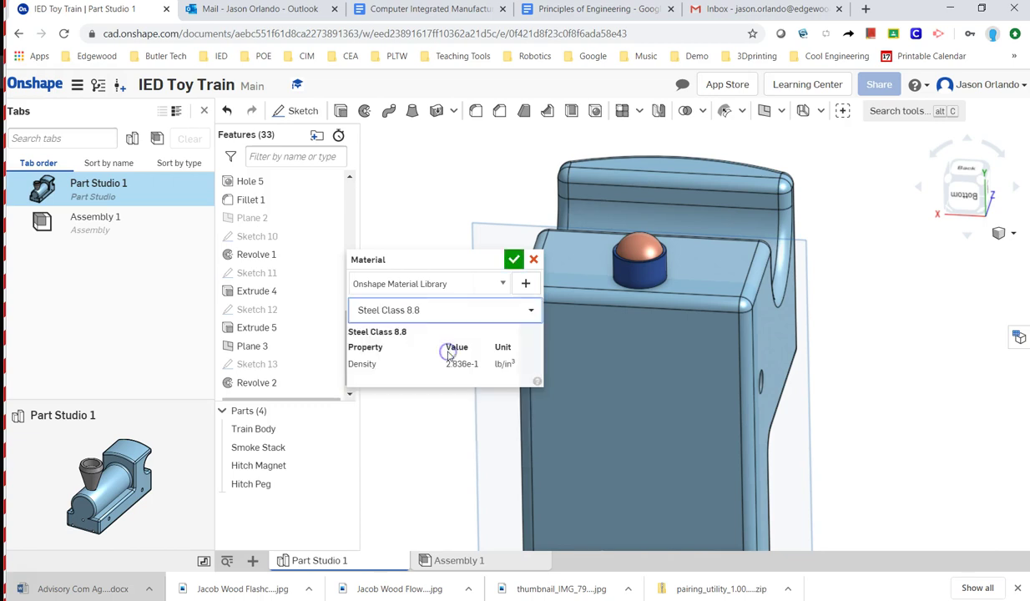
pyautogui.click(514, 260)
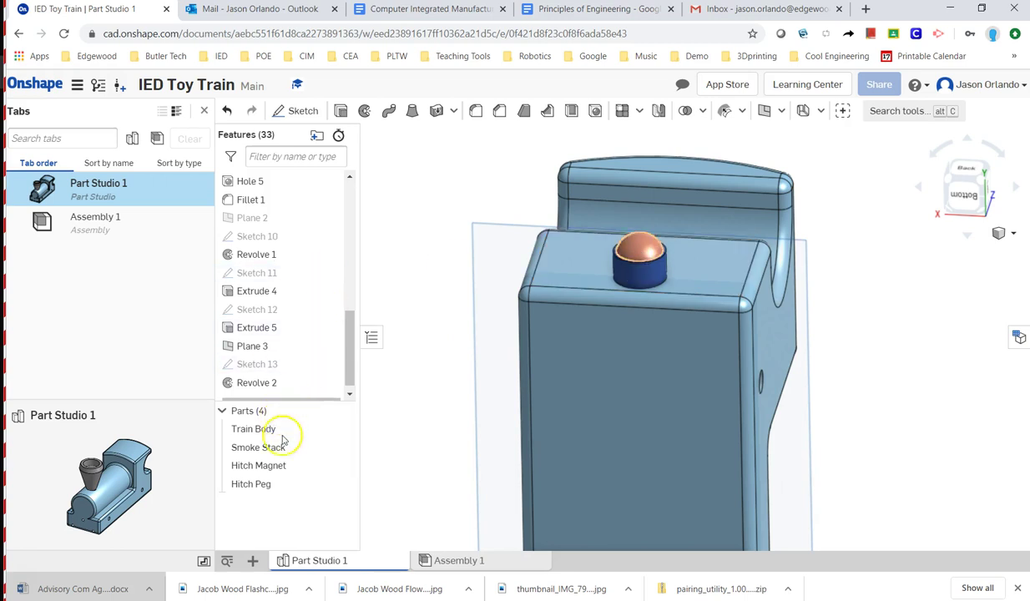
# Review the Hitch Peg's properties down to its unit of measure and close them without changes
pyautogui.click(265, 486)
pyautogui.rightClick(265, 485)
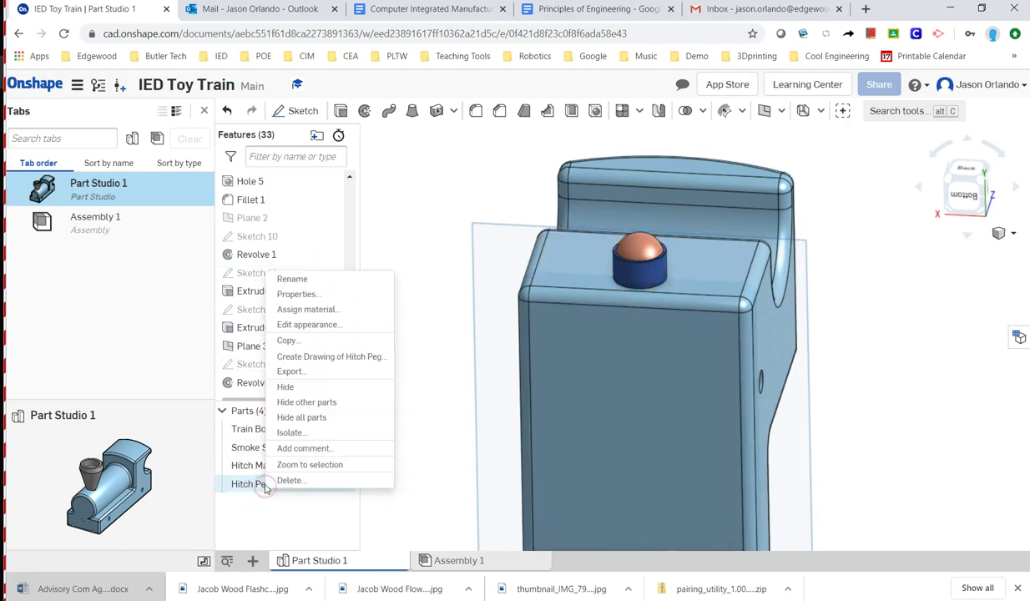
pyautogui.click(315, 293)
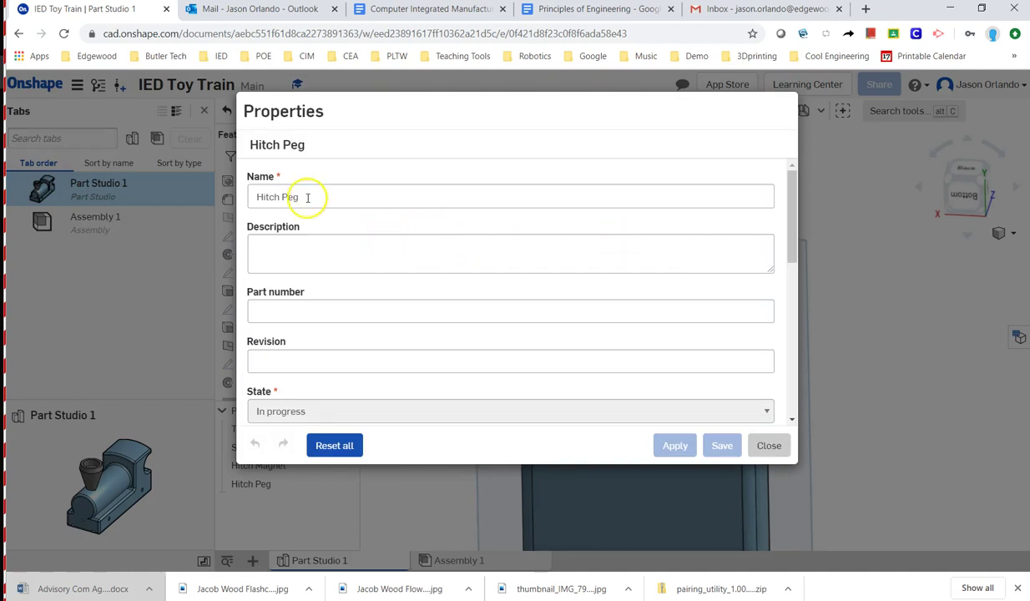
pyautogui.moveTo(792, 226); pyautogui.dragTo(811, 391)
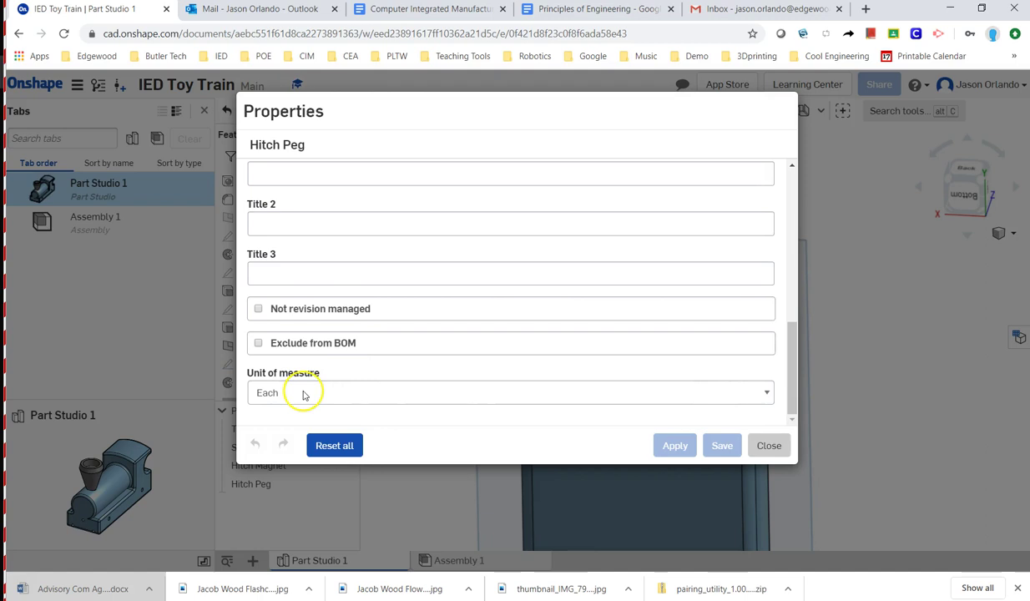
pyautogui.click(768, 444)
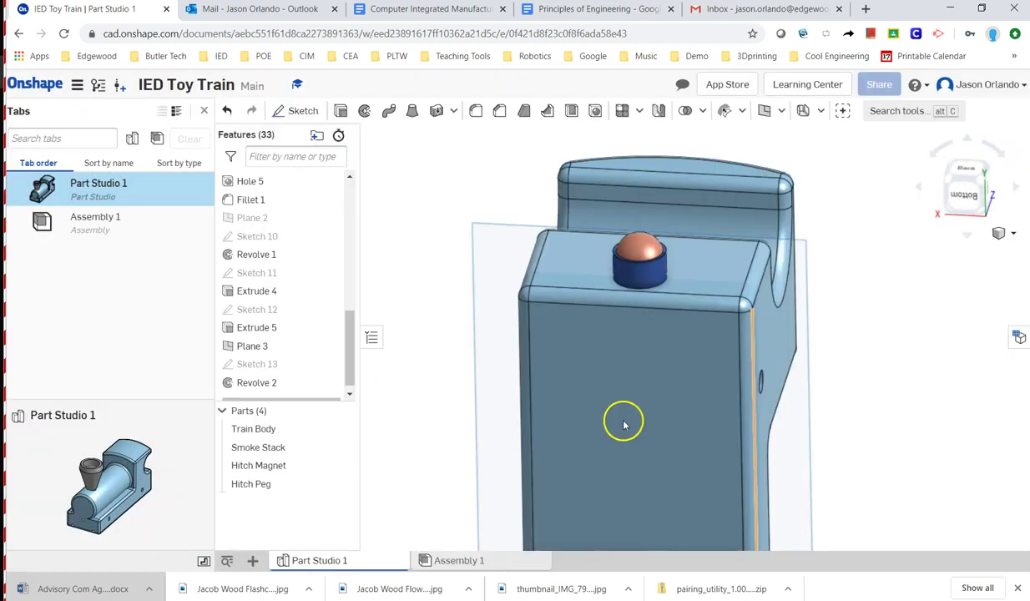
pyautogui.moveTo(873, 260); pyautogui.dragTo(401, 308, button='right')
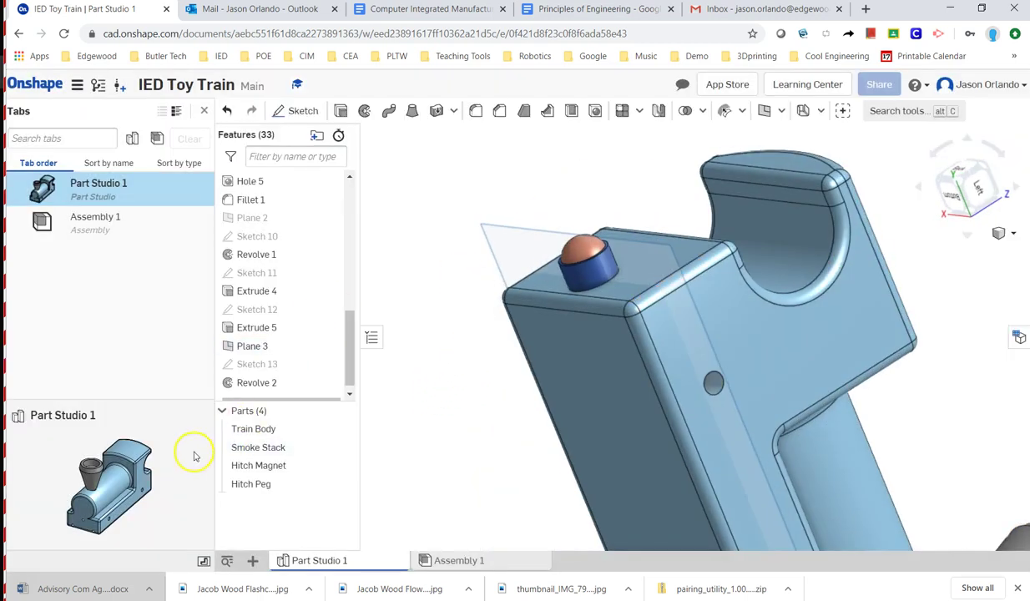
pyautogui.rightClick(240, 489)
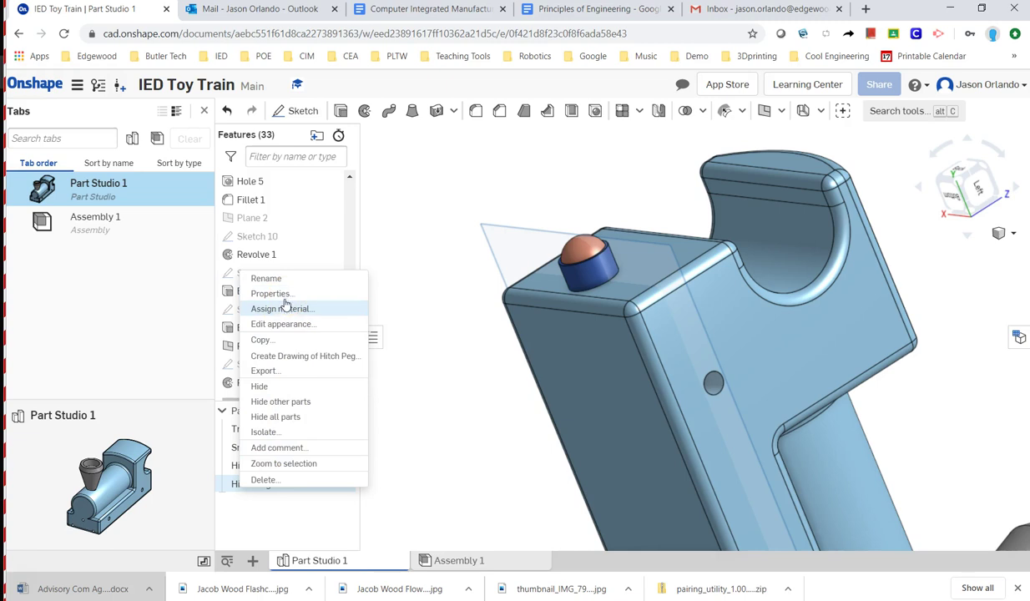
pyautogui.click(426, 393)
pyautogui.rightClick(426, 387)
pyautogui.click(435, 362)
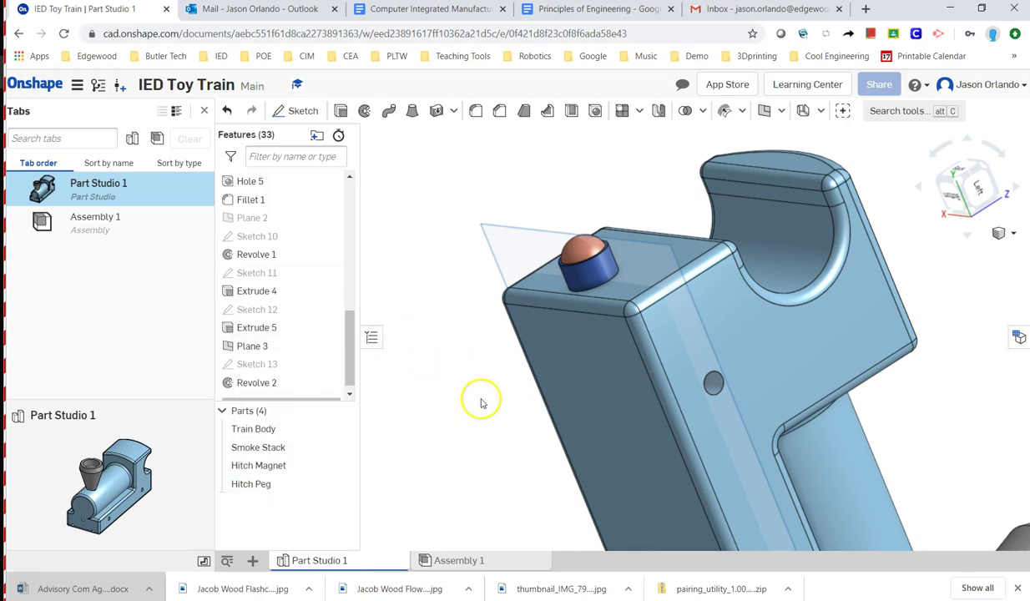
# Inspect the whole train in an isometric view showing its right side and the rear hitch
pyautogui.scroll(-3, 481, 402)
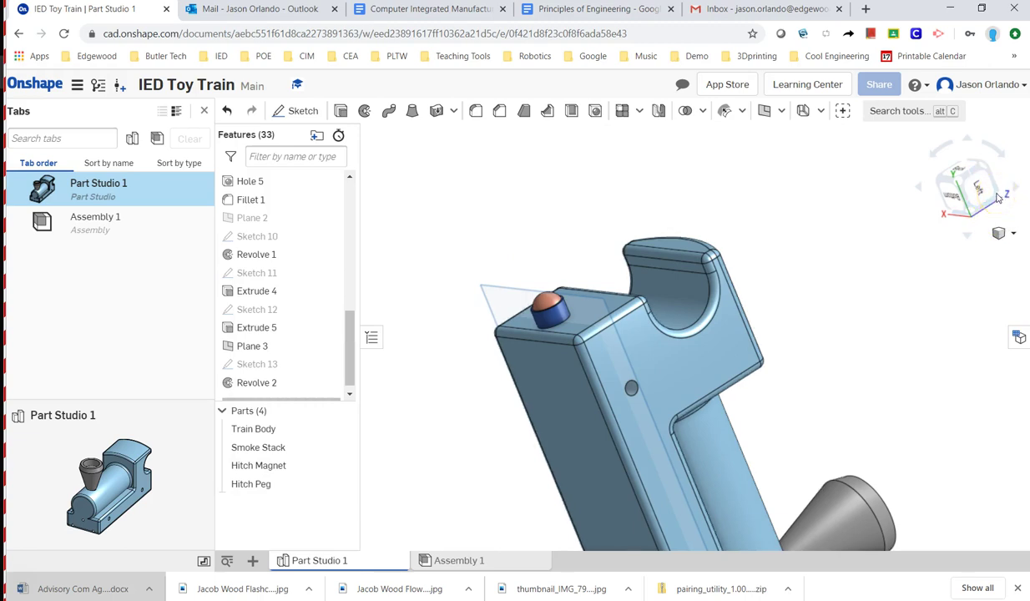
pyautogui.click(983, 170)
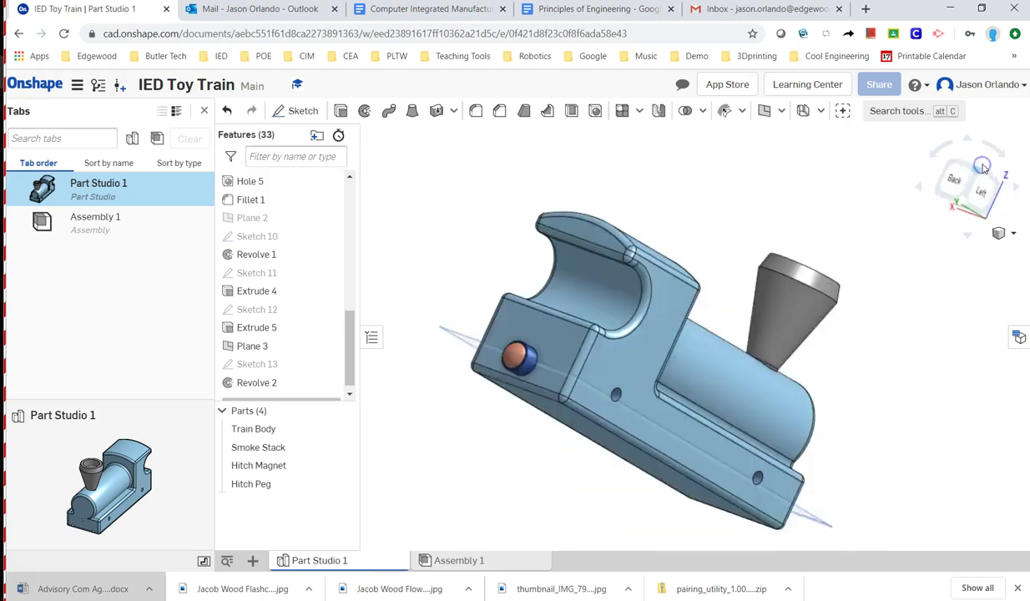
pyautogui.click(942, 181)
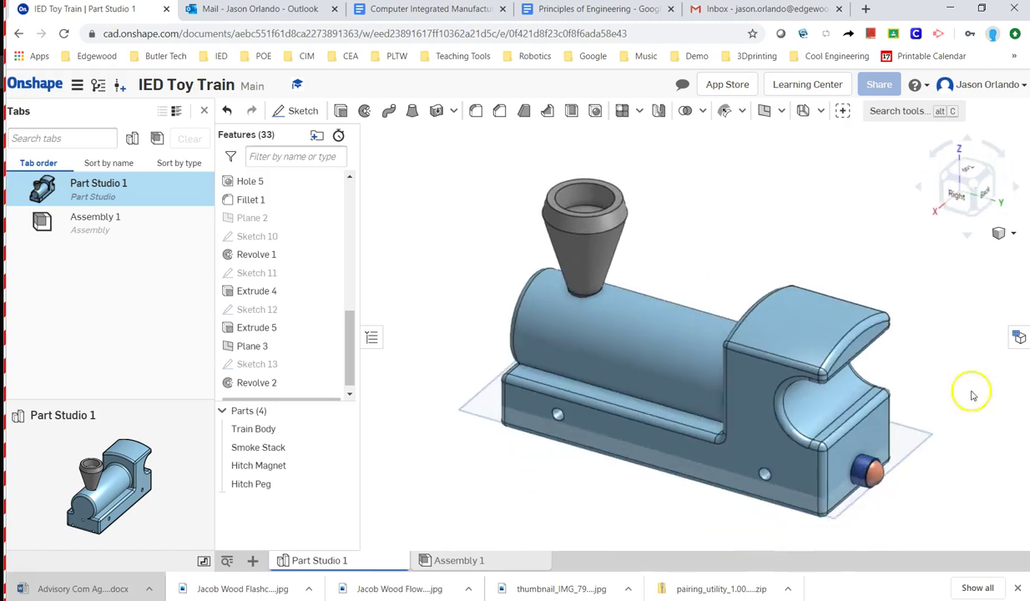
pyautogui.moveTo(926, 460); pyautogui.dragTo(895, 477, button='right')
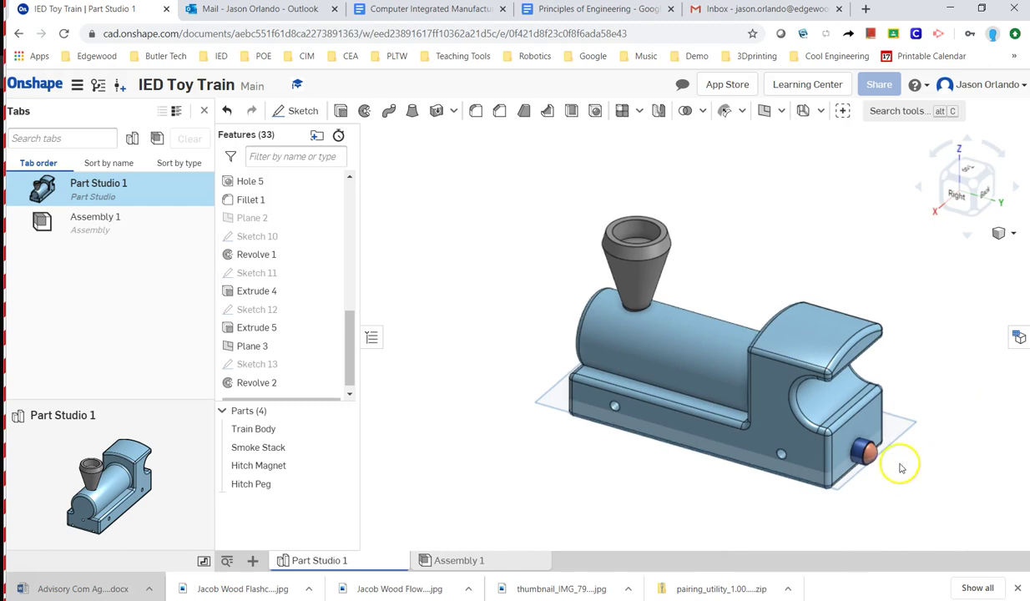